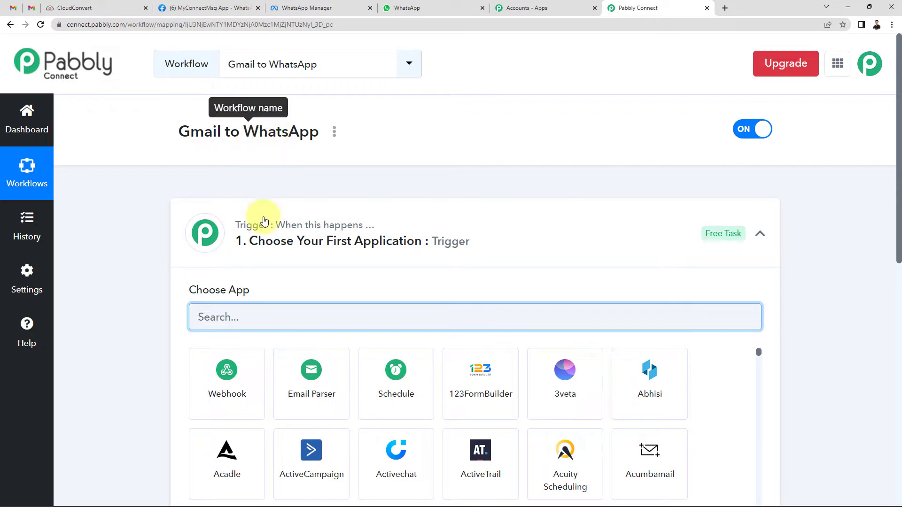
pyautogui.click(357, 242)
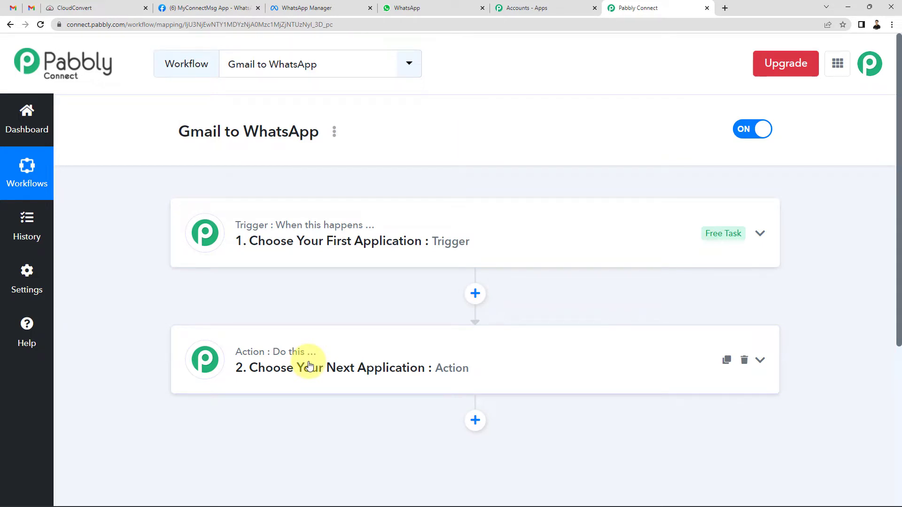
pyautogui.doubleClick(197, 133)
pyautogui.click(217, 157)
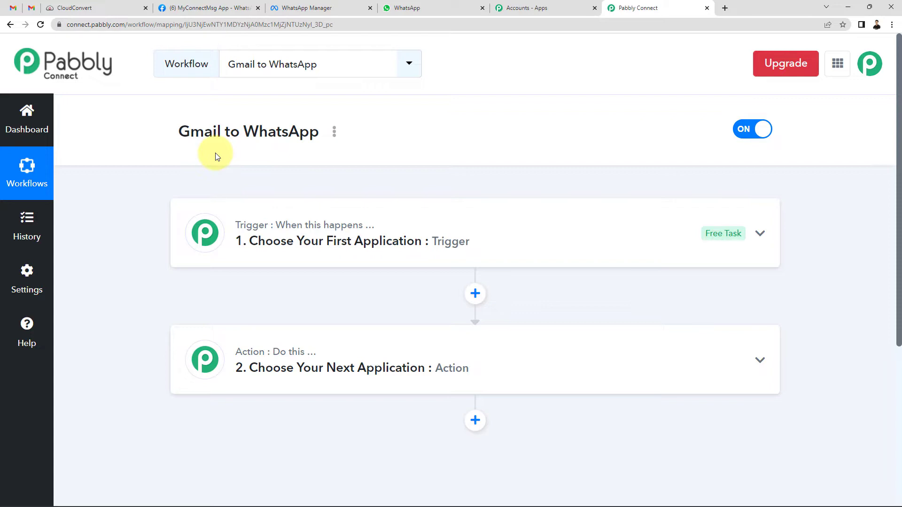
pyautogui.click(289, 154)
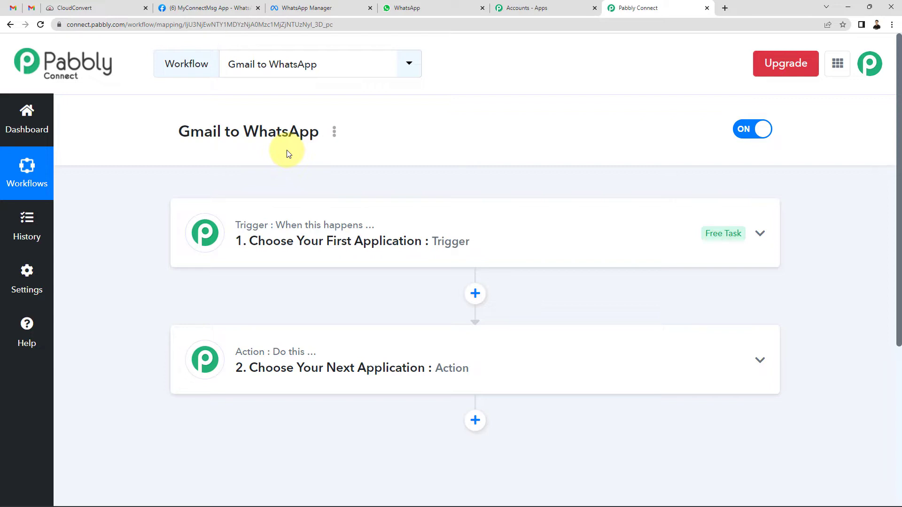
# Set Email Parser as the trigger application of the Gmail to WhatsApp workflow, searching the apps for "email"
pyautogui.click(331, 242)
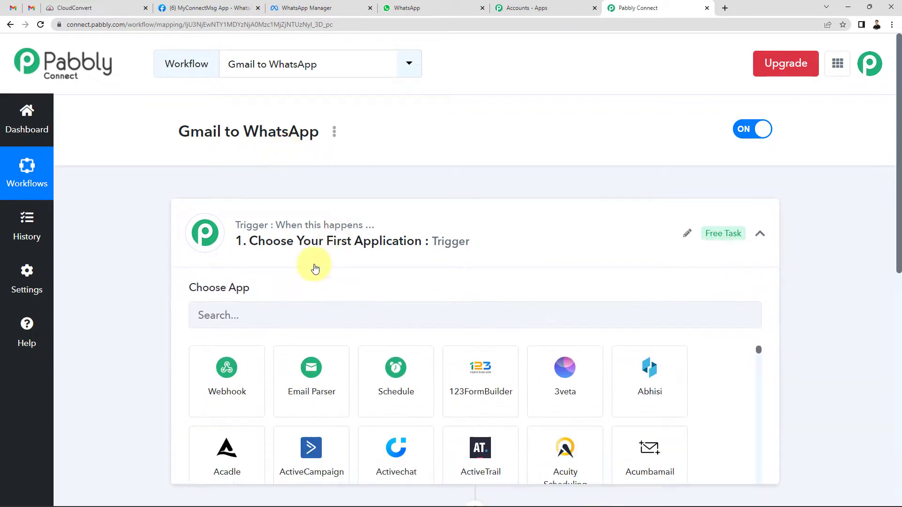
pyautogui.click(260, 316)
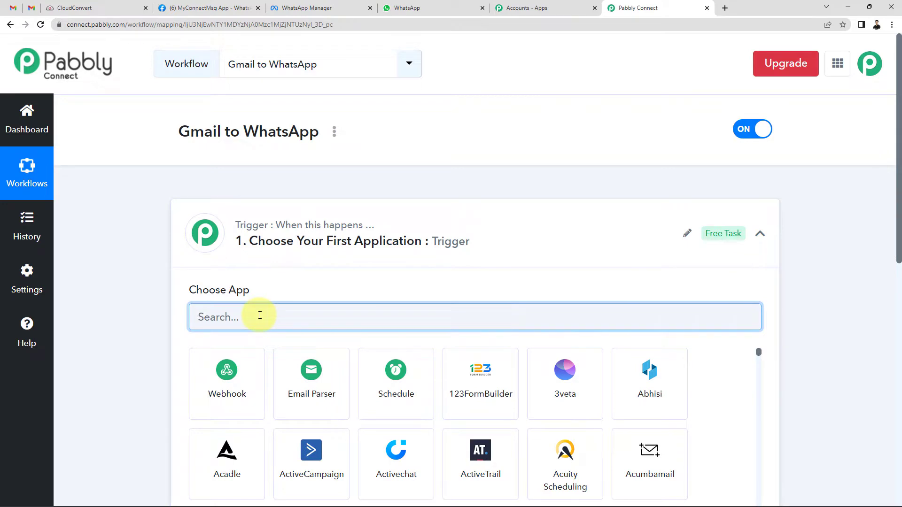
pyautogui.write('email')
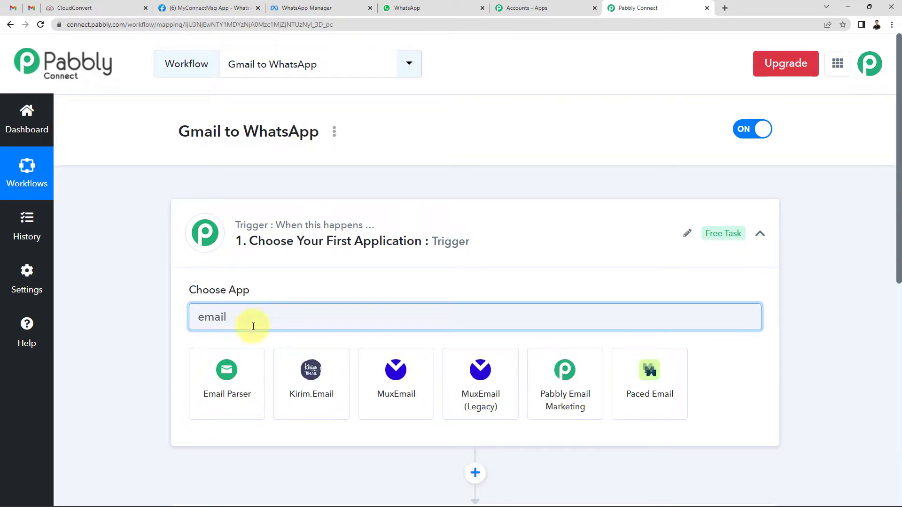
pyautogui.click(232, 403)
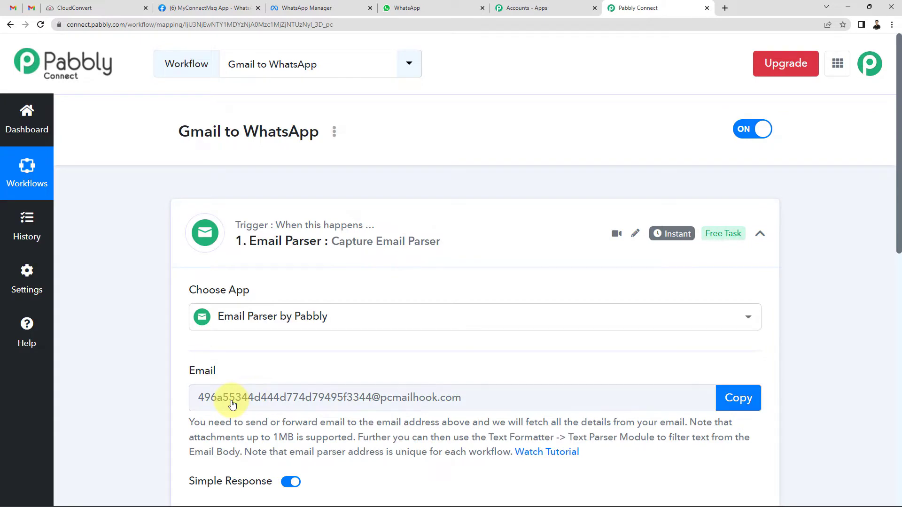
# Copy the trigger's email parser address and have the trigger wait for the parser response
pyautogui.scroll(-2, 226, 356)
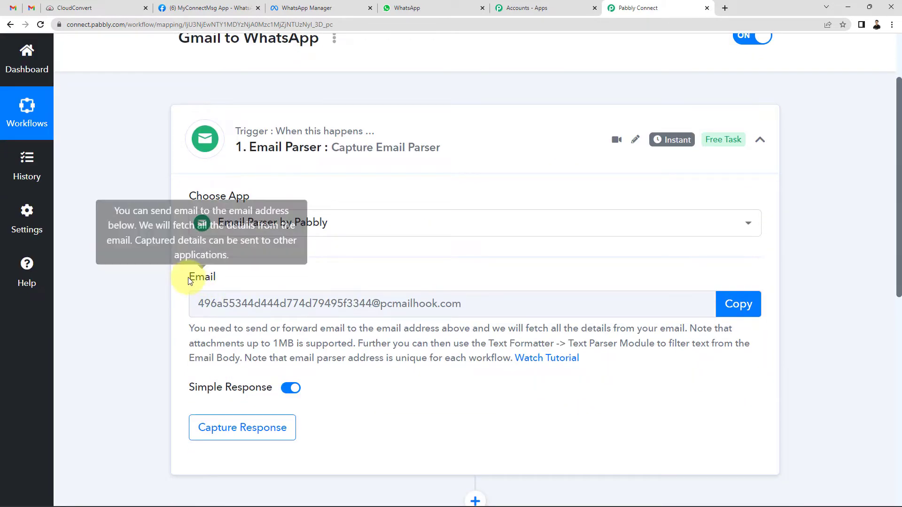
pyautogui.moveTo(188, 277); pyautogui.dragTo(295, 280)
pyautogui.click(738, 303)
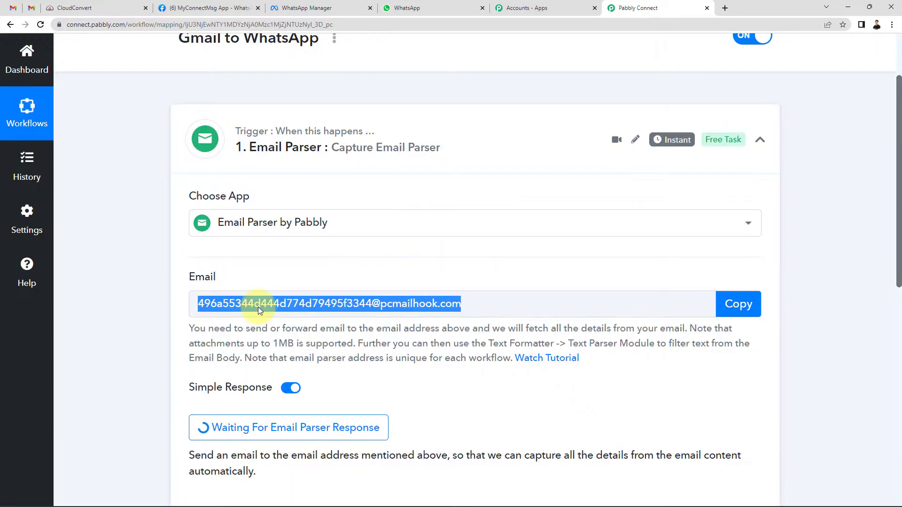
pyautogui.click(537, 272)
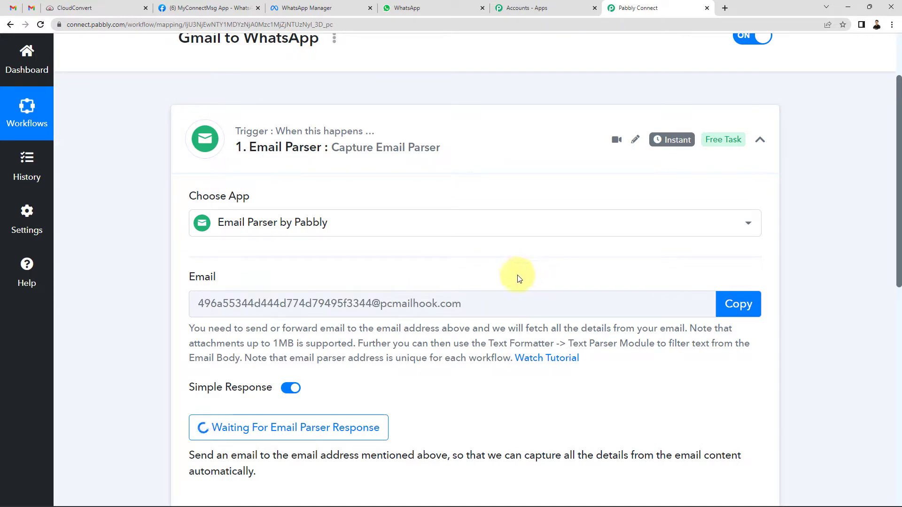
# Switch to Gmail and clear all conversations out of the Primary inbox
pyautogui.click(14, 8)
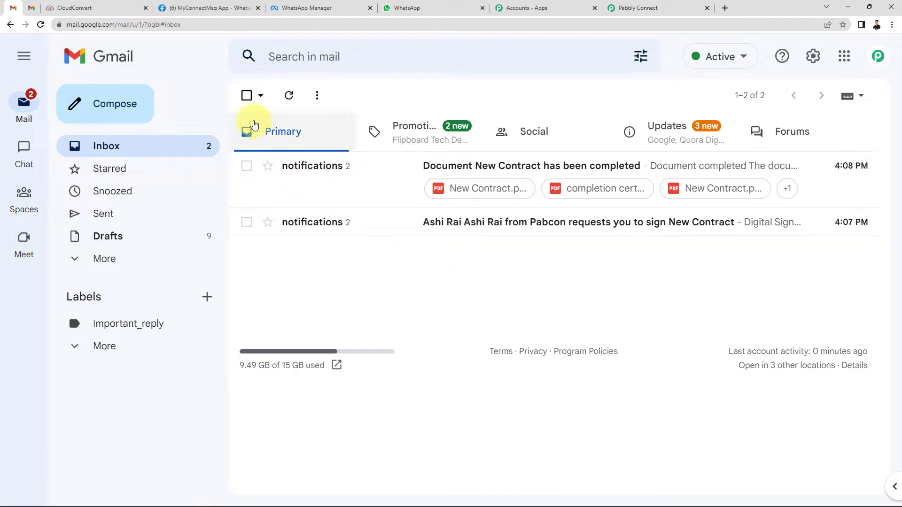
pyautogui.click(246, 95)
pyautogui.click(288, 94)
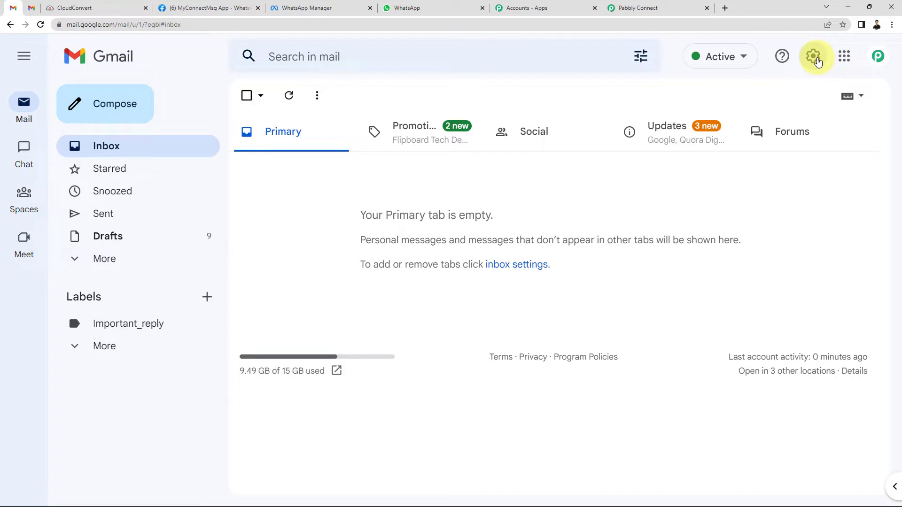
# Remove the forwarding address currently in use from Gmail's Forwarding and POP/IMAP settings
pyautogui.click(818, 62)
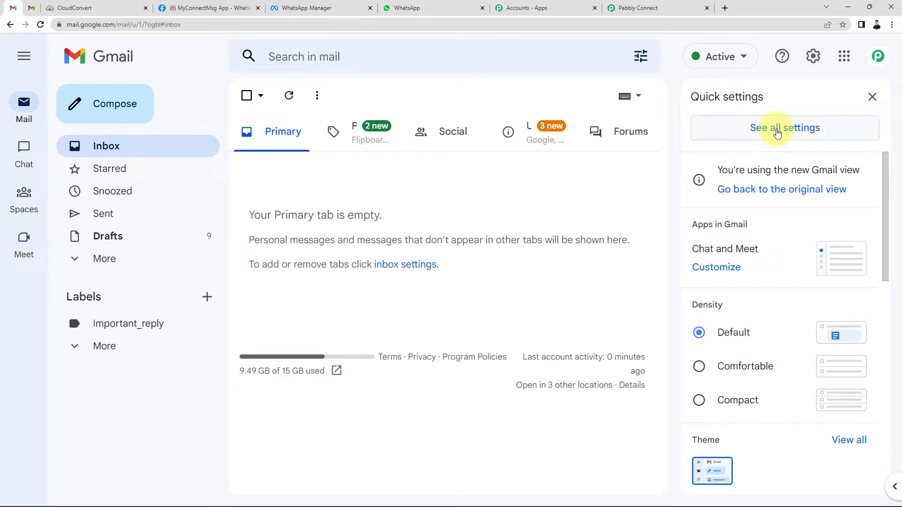
pyautogui.click(776, 129)
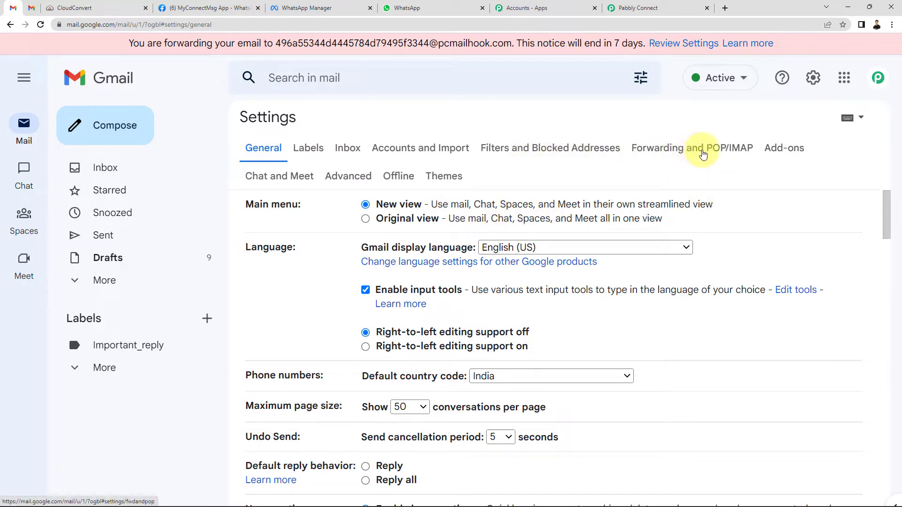
pyautogui.click(703, 155)
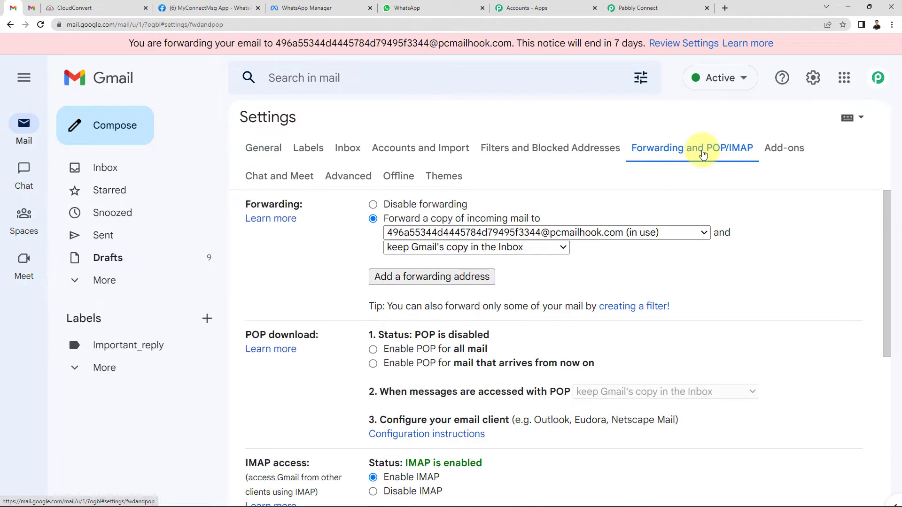
pyautogui.click(703, 237)
pyautogui.click(529, 270)
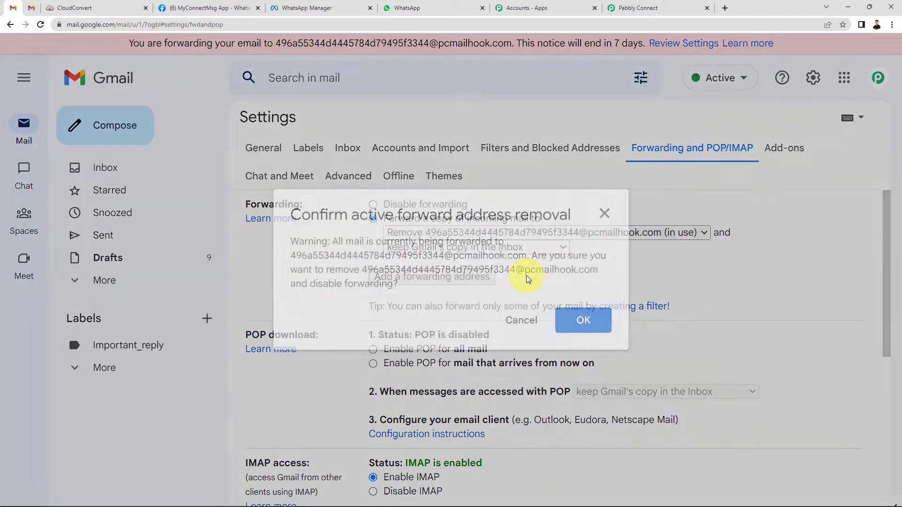
pyautogui.click(583, 320)
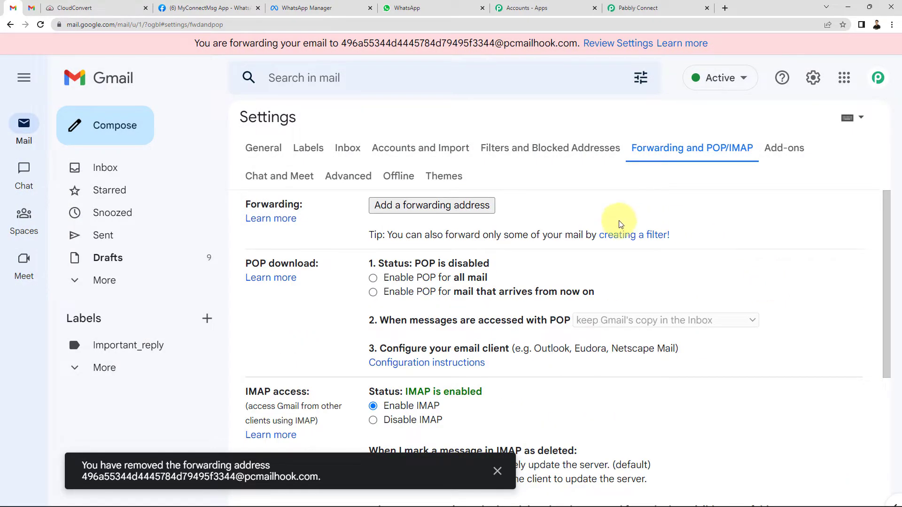
# Add the workflow's email parser address, copied from Pabbly Connect, as a new Gmail forwarding address and approve the forwarding request
pyautogui.click(447, 210)
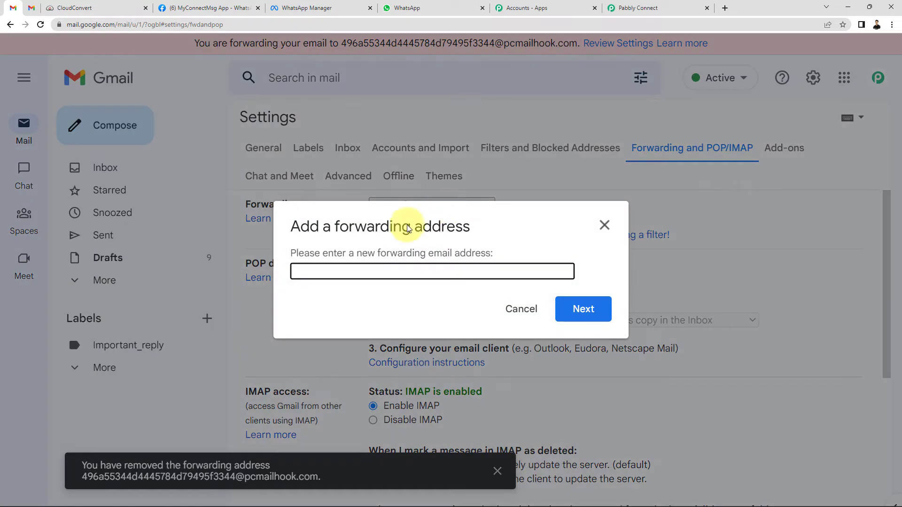
pyautogui.click(638, 8)
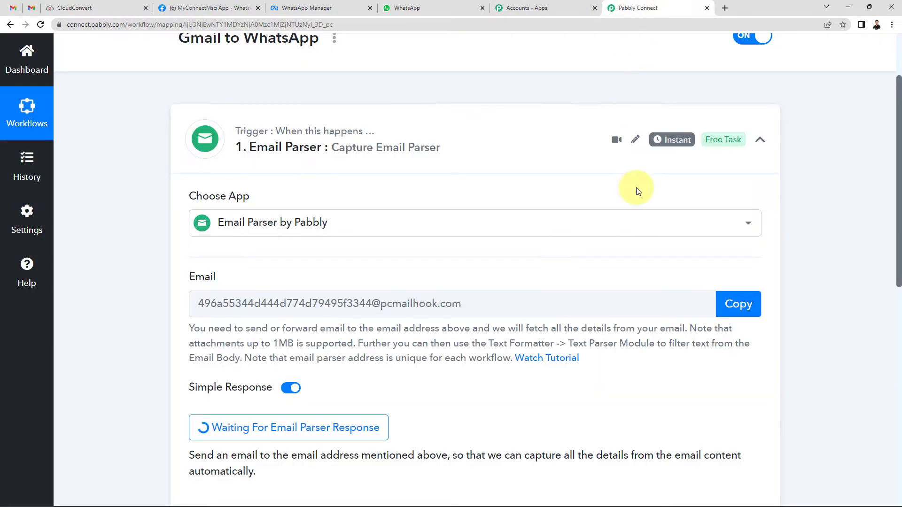
pyautogui.click(735, 306)
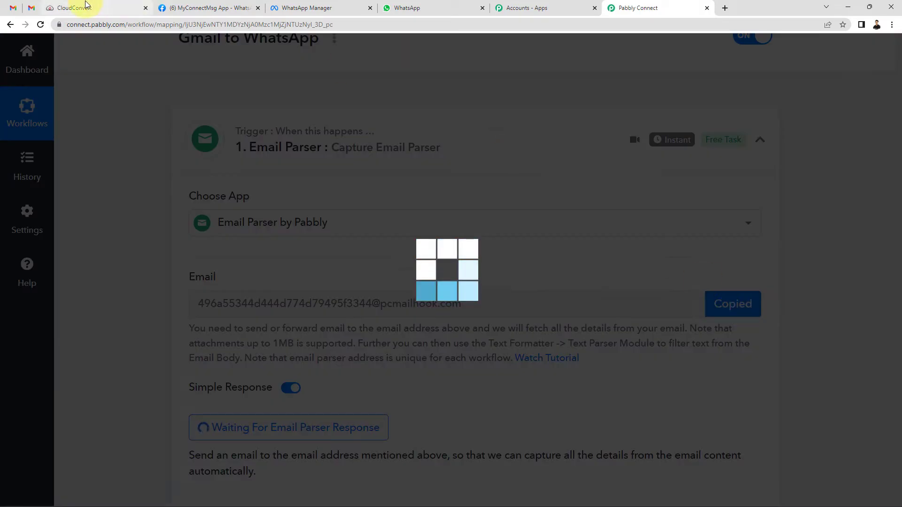
pyautogui.click(30, 8)
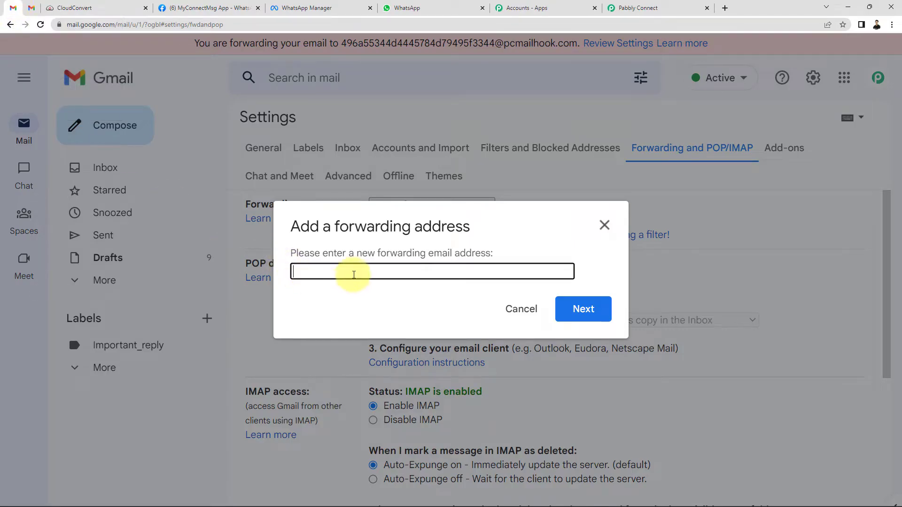
pyautogui.hotkey('ctrl', 'v')
pyautogui.click(603, 315)
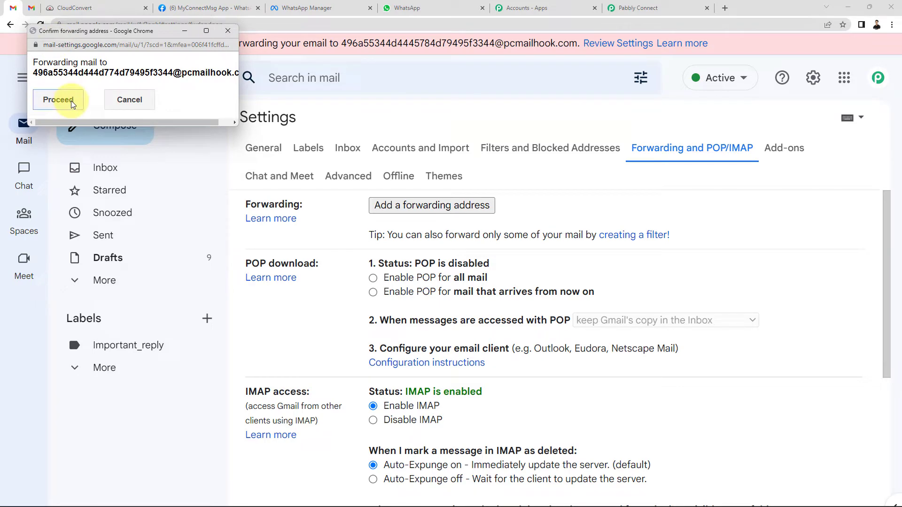
pyautogui.click(73, 102)
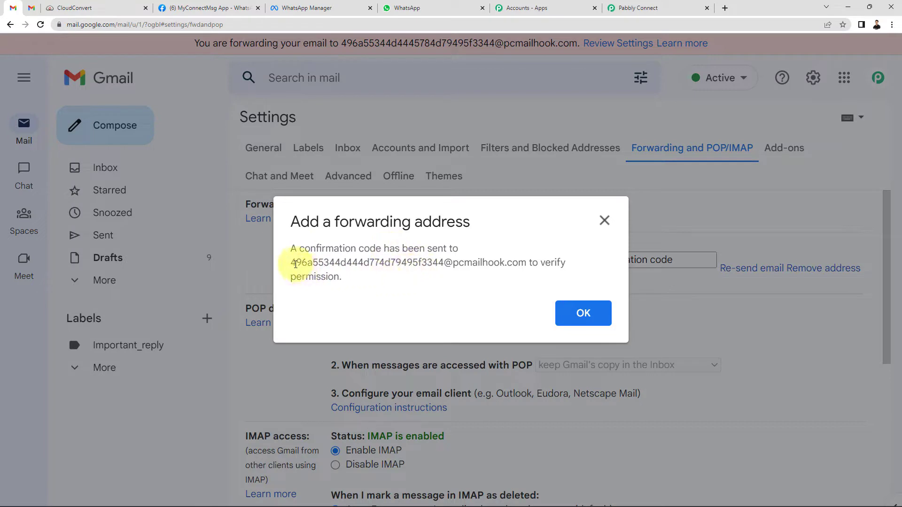
# Switch to Pabbly Connect and copy the forwarding confirmation code from the Body Text of the captured email parser response
pyautogui.moveTo(292, 265); pyautogui.dragTo(528, 264)
pyautogui.click(629, 8)
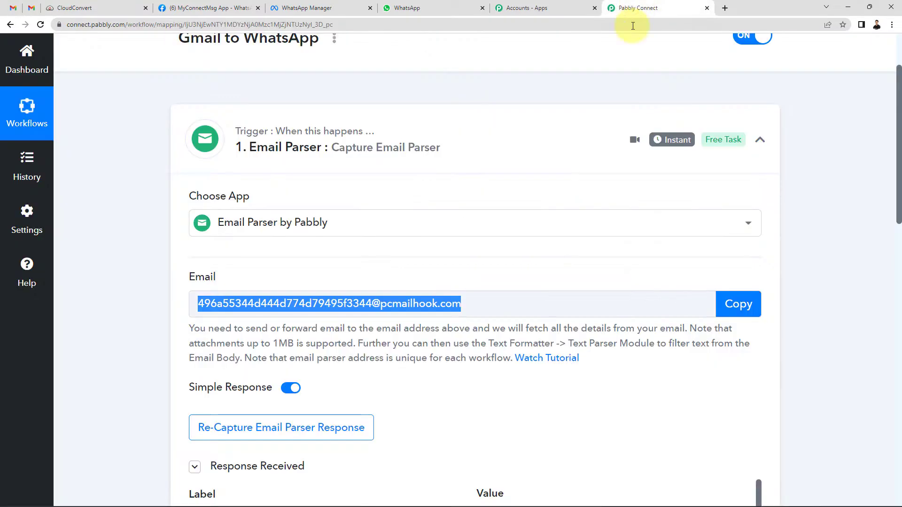
pyautogui.scroll(-7, 134, 249)
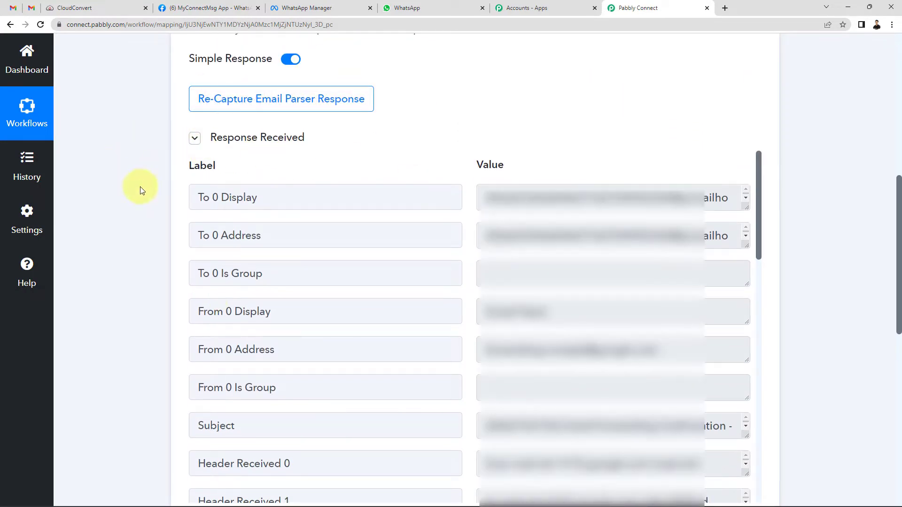
pyautogui.scroll(-2, 137, 185)
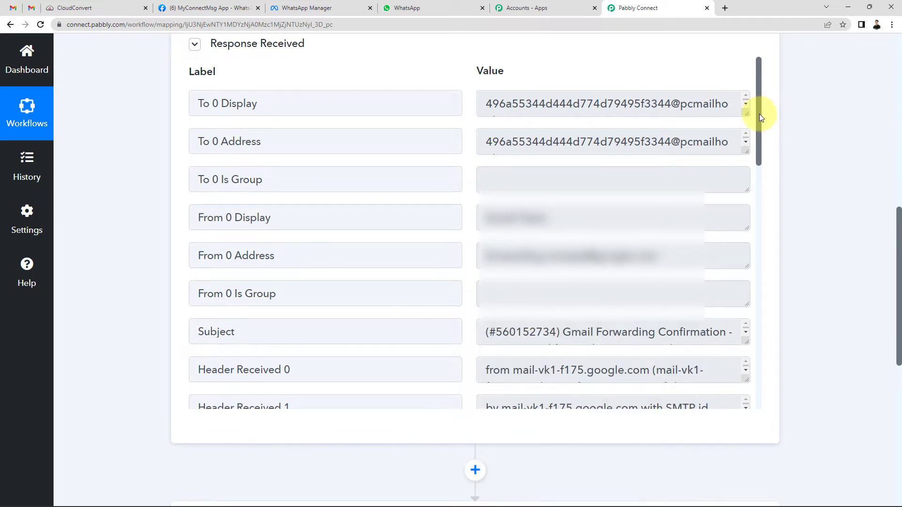
pyautogui.moveTo(759, 114); pyautogui.dragTo(737, 364)
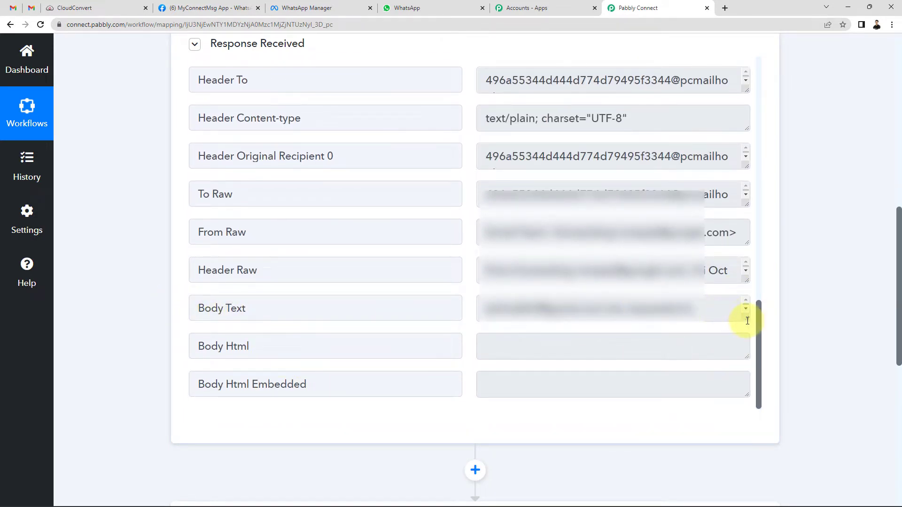
pyautogui.moveTo(745, 319); pyautogui.dragTo(746, 387)
pyautogui.scroll(-1, 667, 340)
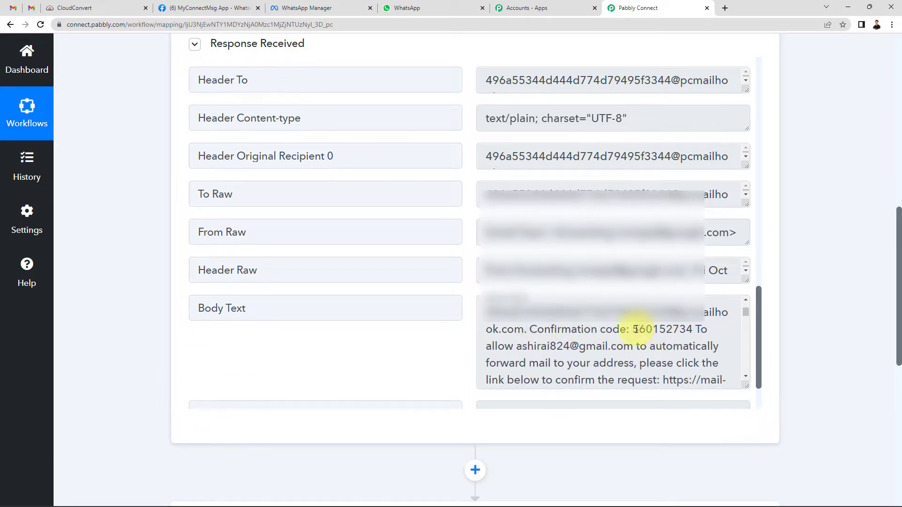
pyautogui.moveTo(634, 330); pyautogui.dragTo(691, 331)
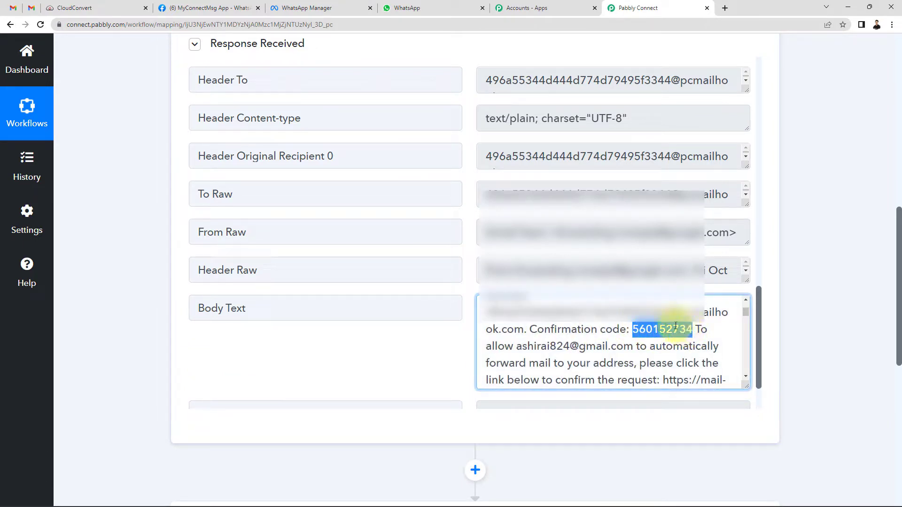
# Switch to Gmail and verify the new forwarding address by entering the copied confirmation code
pyautogui.click(12, 8)
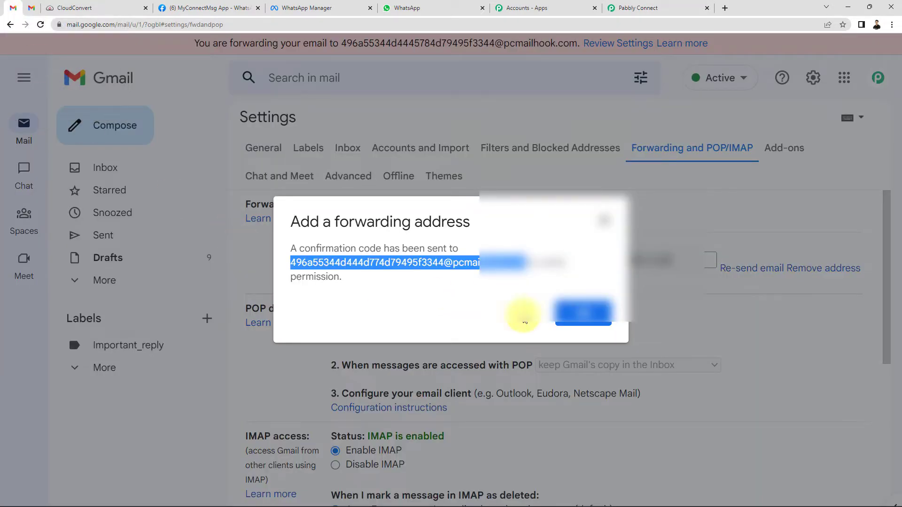
pyautogui.click(583, 312)
pyautogui.click(638, 261)
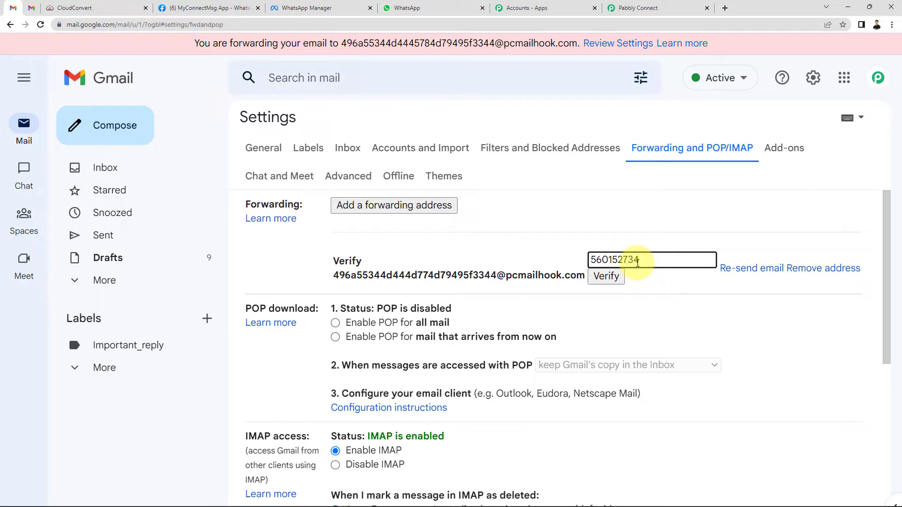
pyautogui.click(609, 280)
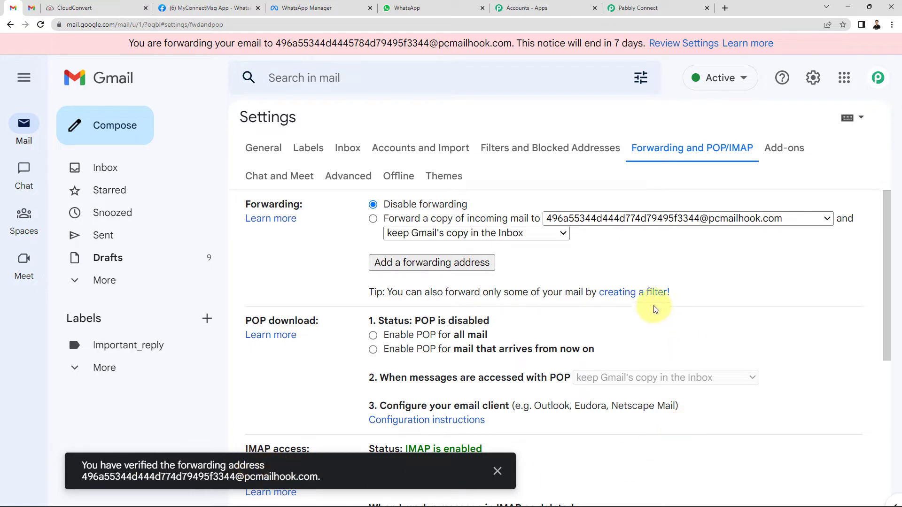
# Enable forwarding a copy of incoming mail to the verified parser address and save the settings
pyautogui.click(373, 219)
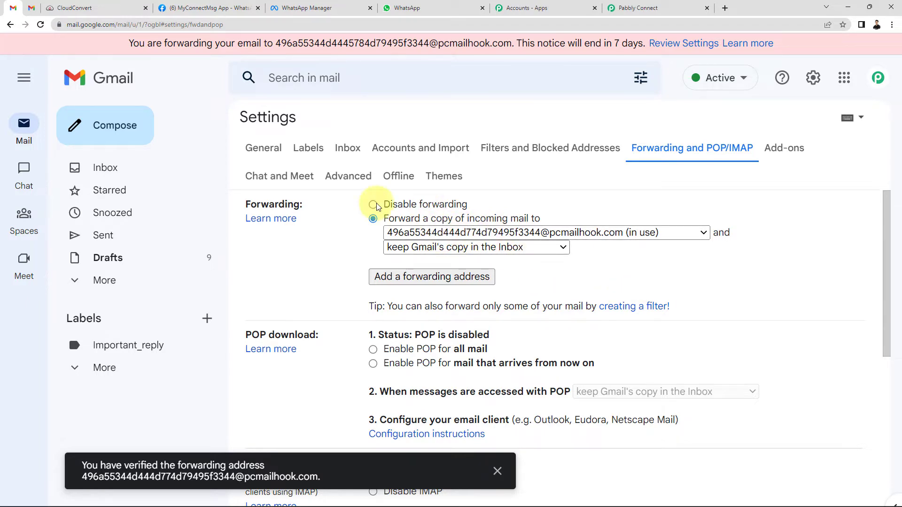
pyautogui.scroll(-6, 346, 253)
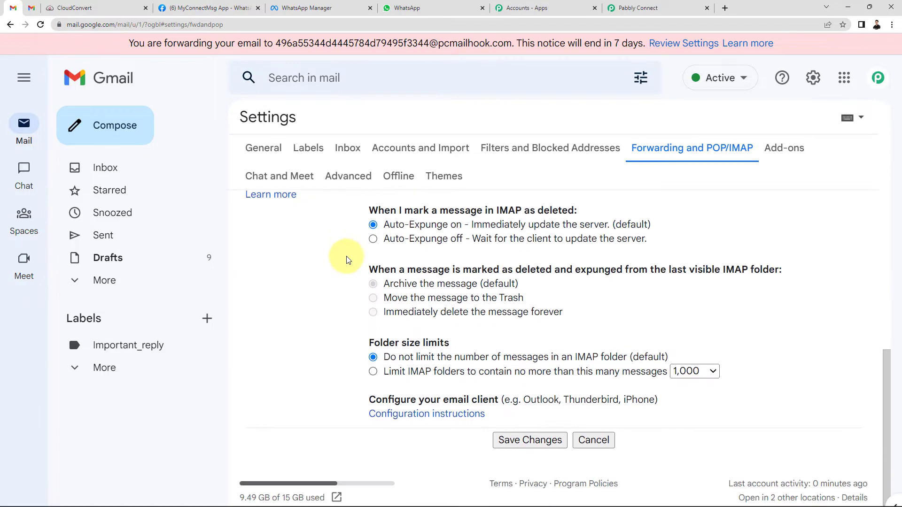
pyautogui.click(544, 441)
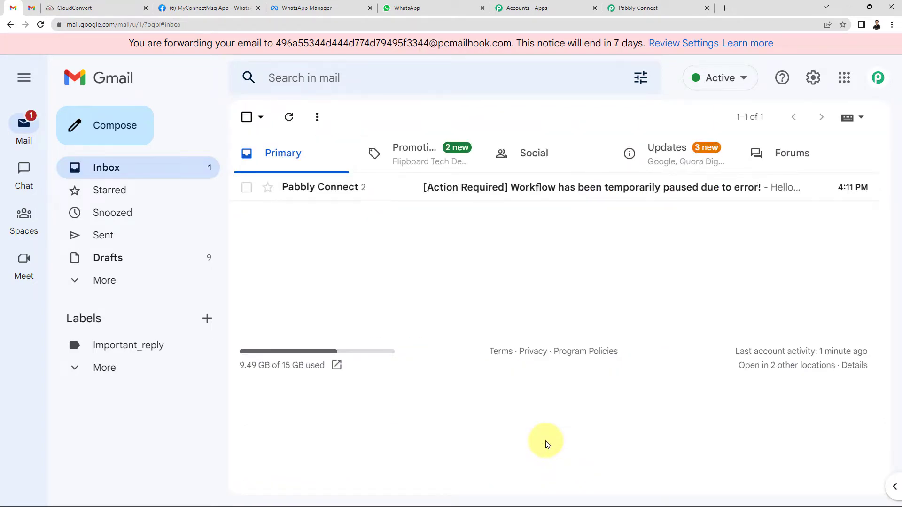
# Switch to Pabbly Connect and recapture the Email Parser response for the trigger, confirming the recapture
pyautogui.click(644, 8)
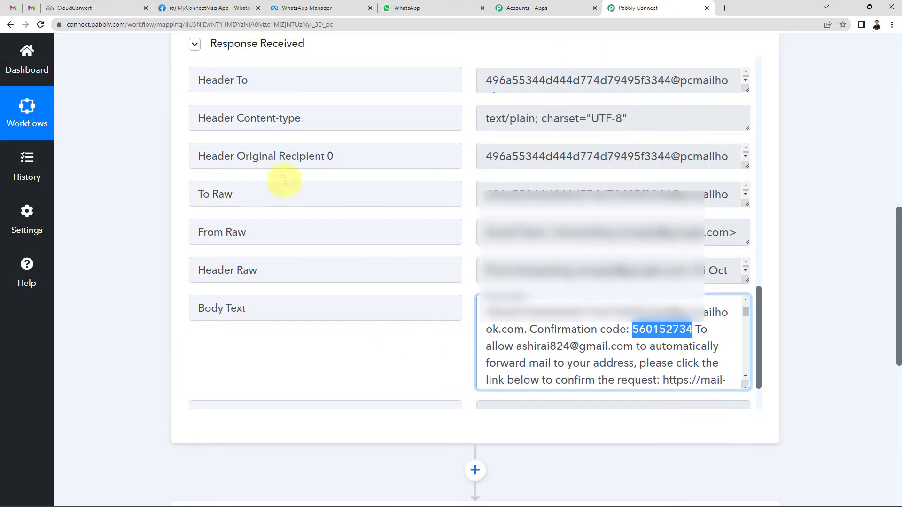
pyautogui.scroll(5, 149, 262)
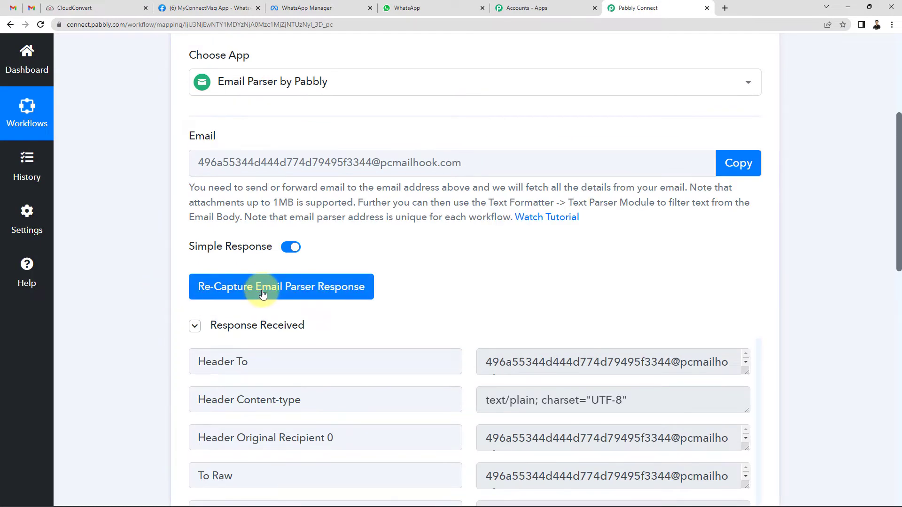
pyautogui.click(262, 293)
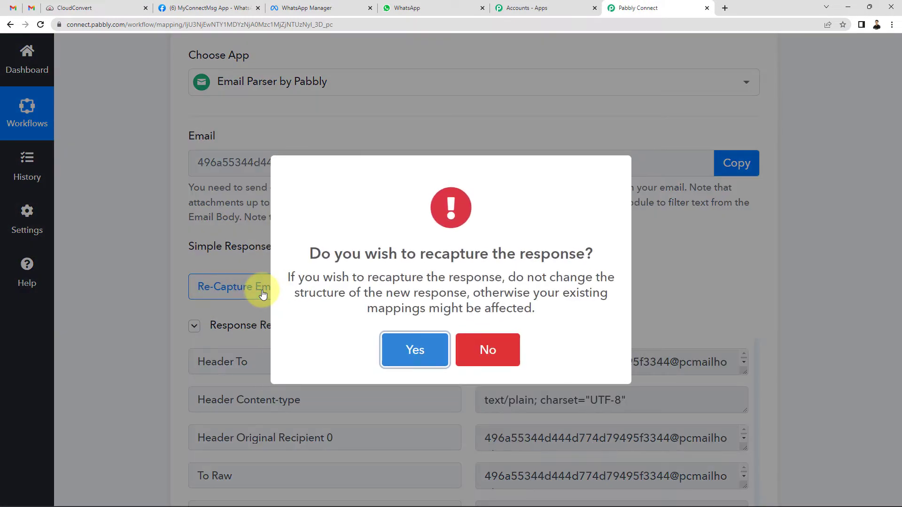
pyautogui.click(424, 360)
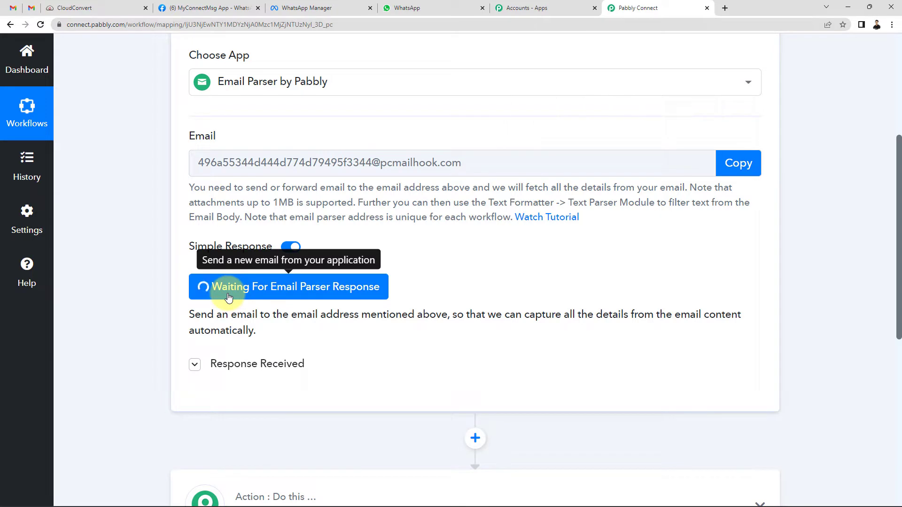
pyautogui.click(13, 8)
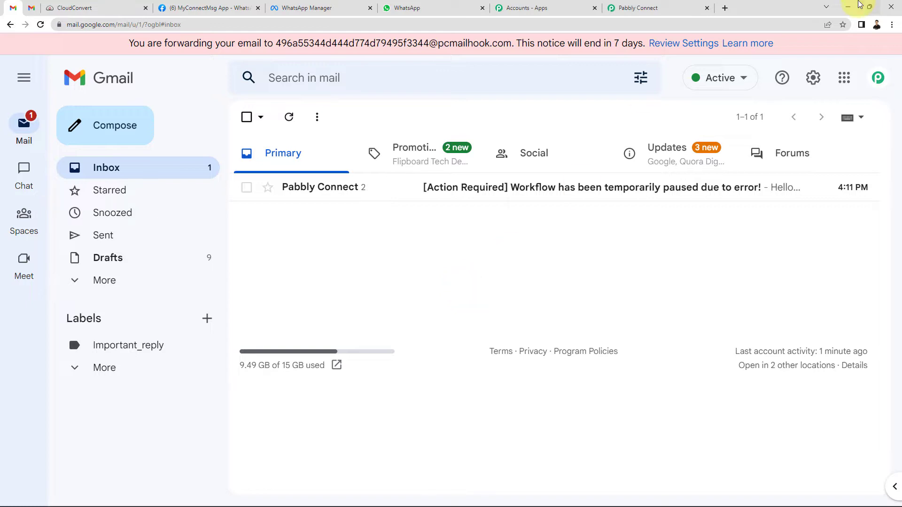
pyautogui.click(648, 8)
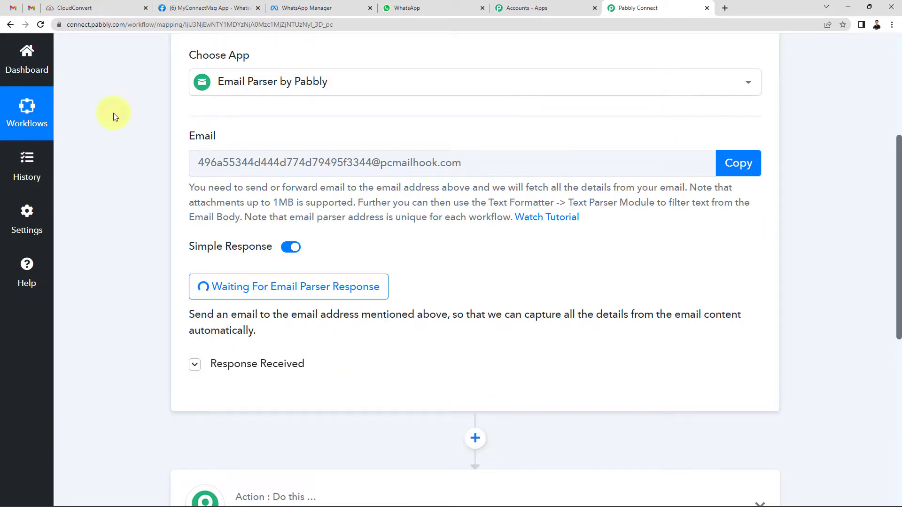
pyautogui.click(13, 8)
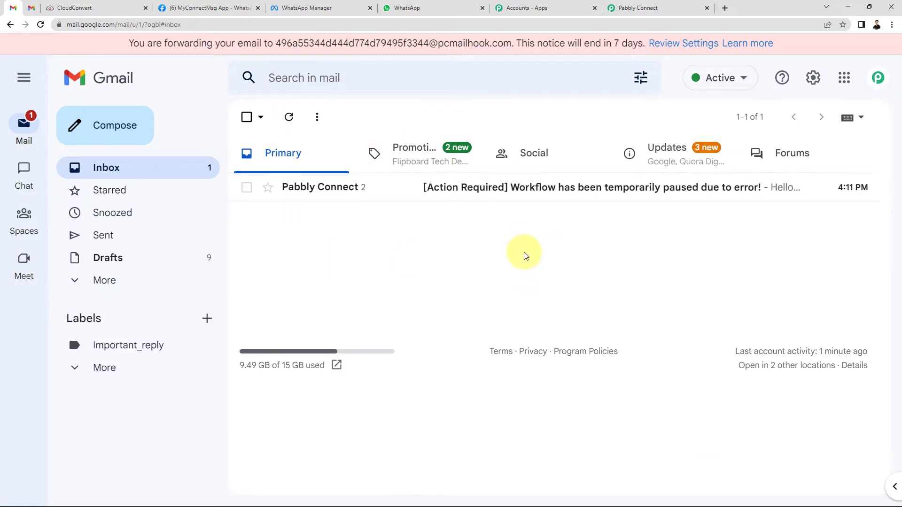
pyautogui.click(632, 8)
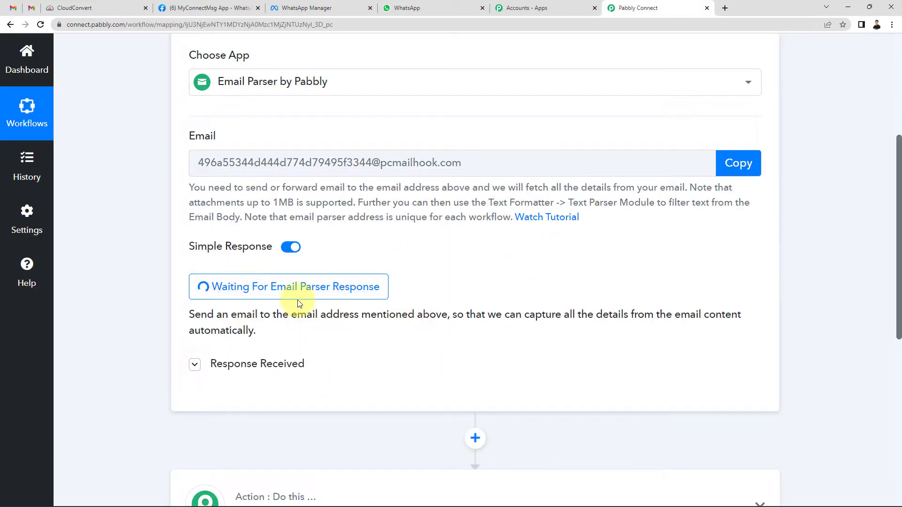
# Switch to the second Gmail account and start a new message addressed to the account that forwards its mail
pyautogui.click(31, 8)
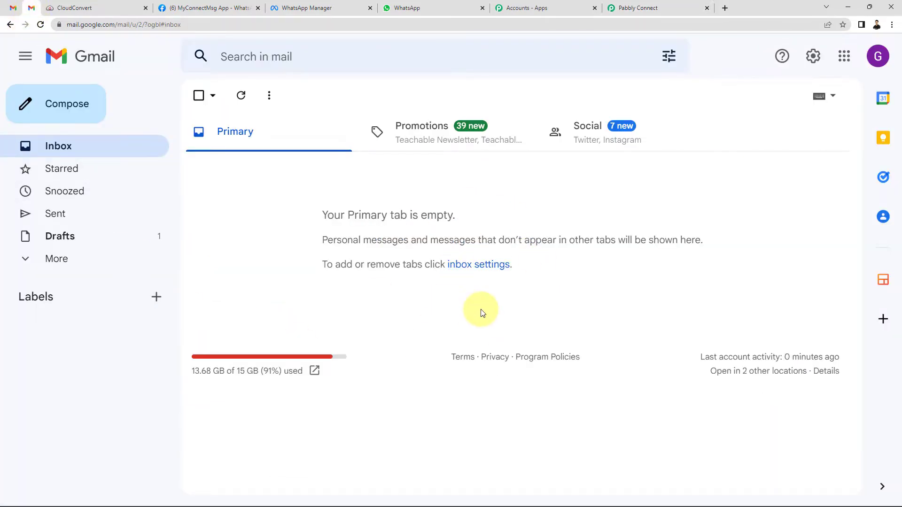
pyautogui.click(69, 107)
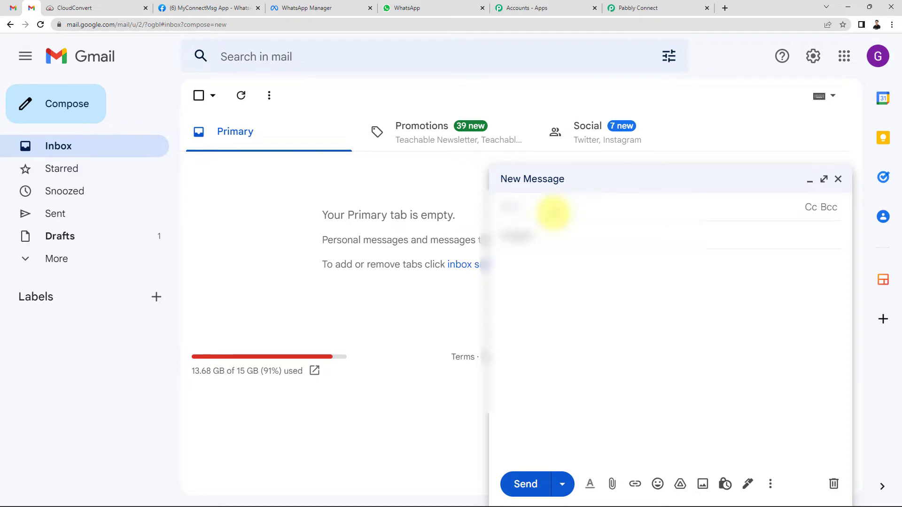
pyautogui.write('abh')
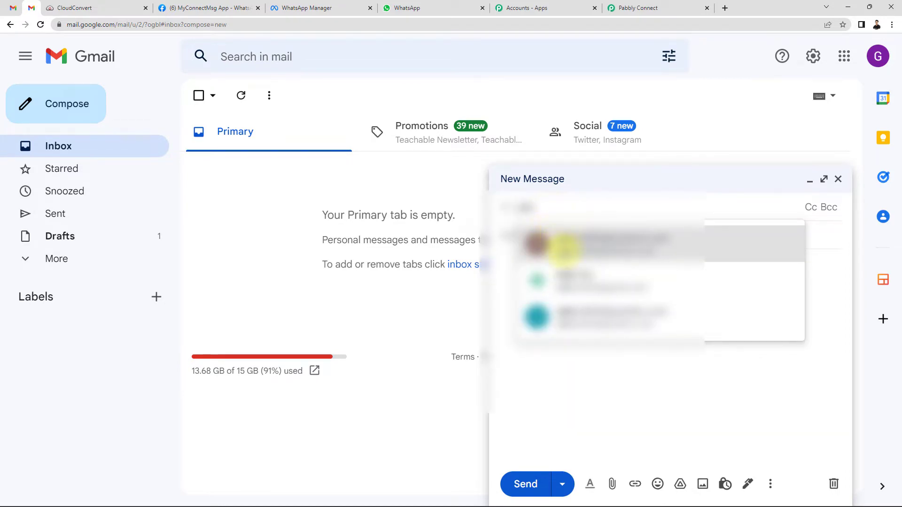
pyautogui.click(565, 243)
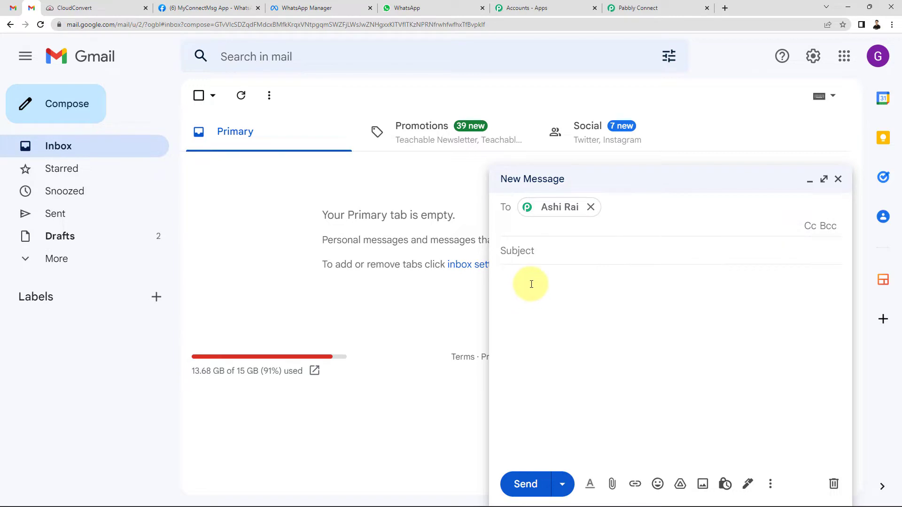
# Give the message the subject "Testing" and the body "Hello, We are testing automation. Thanks."
pyautogui.click(539, 254)
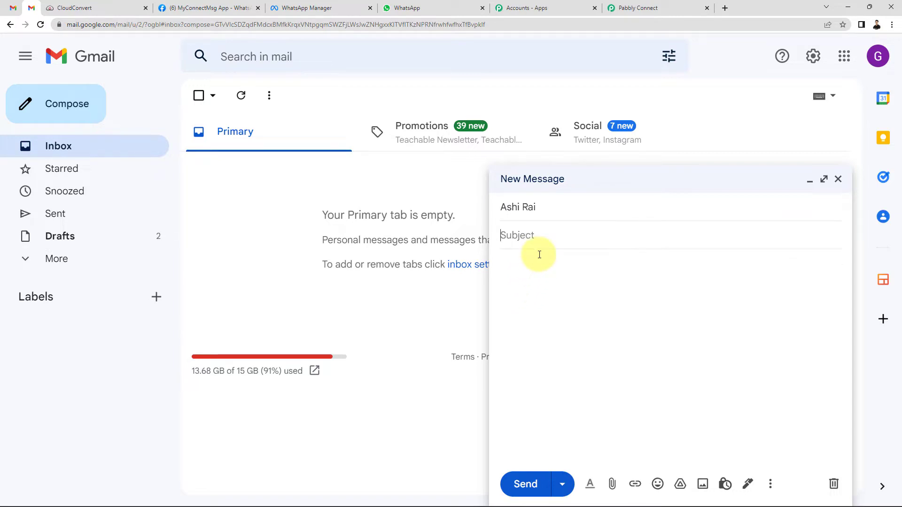
pyautogui.write('Testing')
pyautogui.click(534, 270)
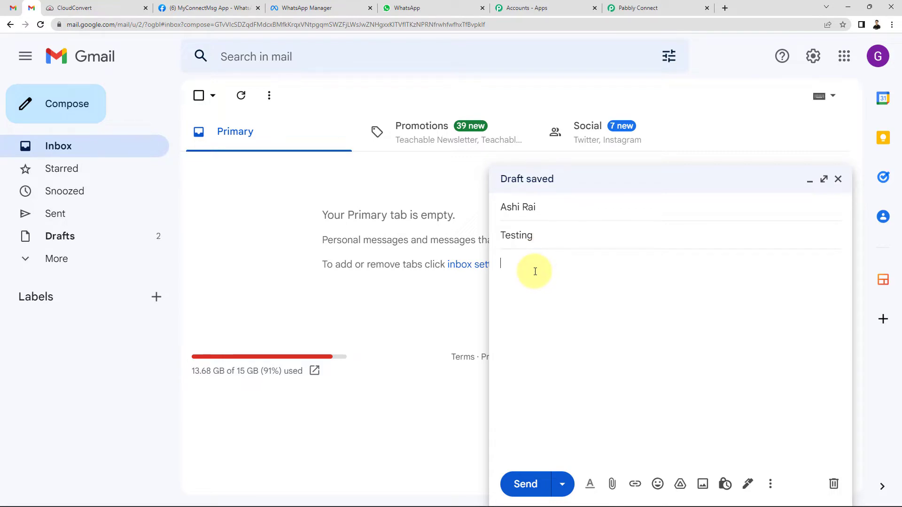
pyautogui.write('Hello, We are testing automation.  Thanks.')
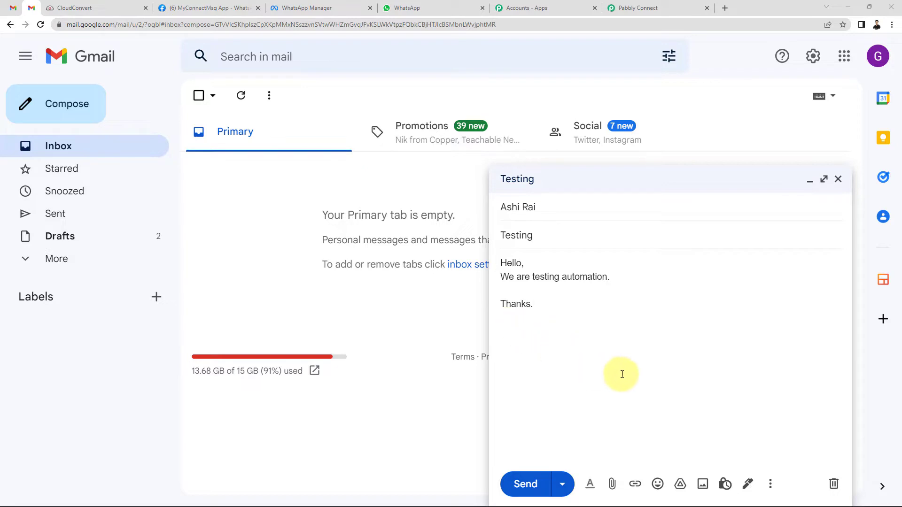
# Attach the image wallpaperflare.com_wallpaper (2).jpg from Downloads to the message and send it
pyautogui.click(611, 485)
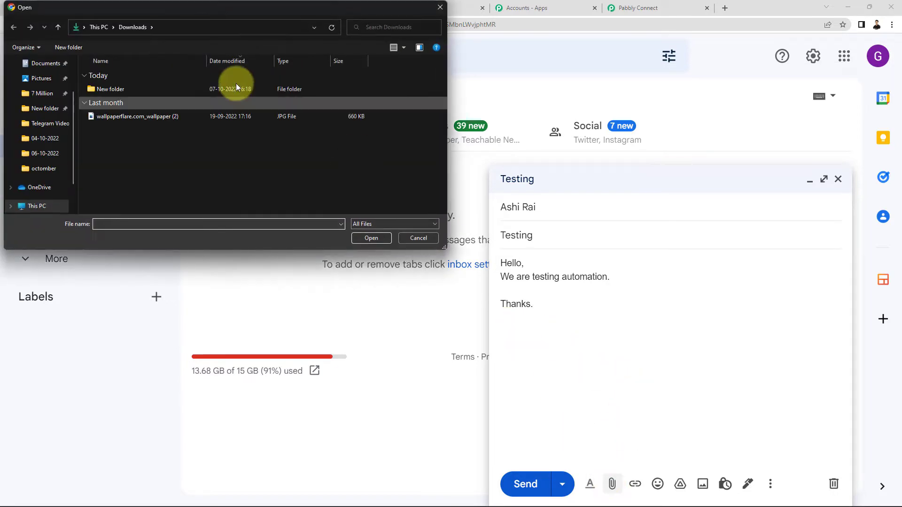
pyautogui.doubleClick(131, 116)
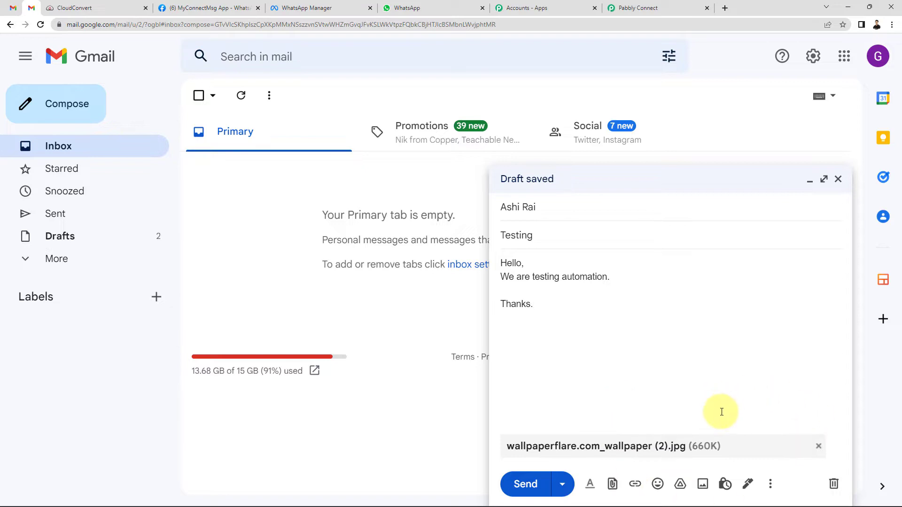
pyautogui.click(525, 484)
# Switch to the receiving Gmail account and open the "Testing" email to check its text and attachment
pyautogui.click(649, 7)
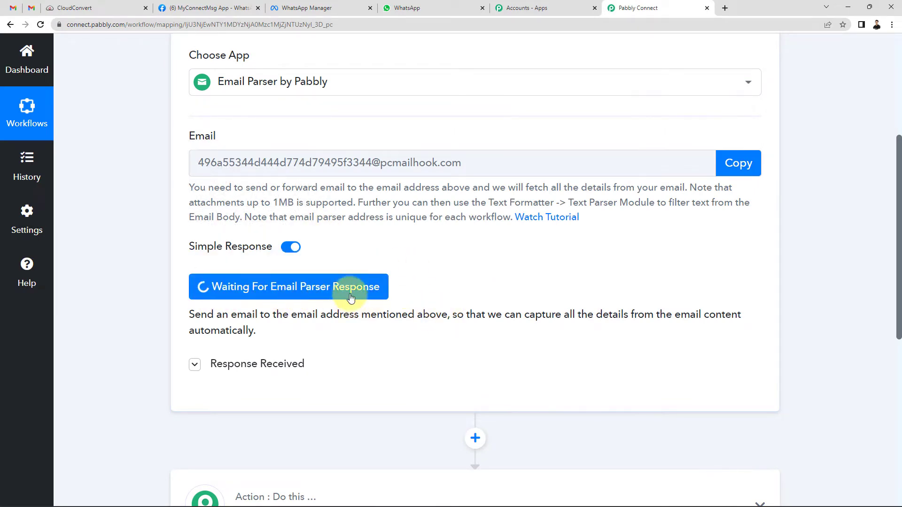
pyautogui.click(31, 8)
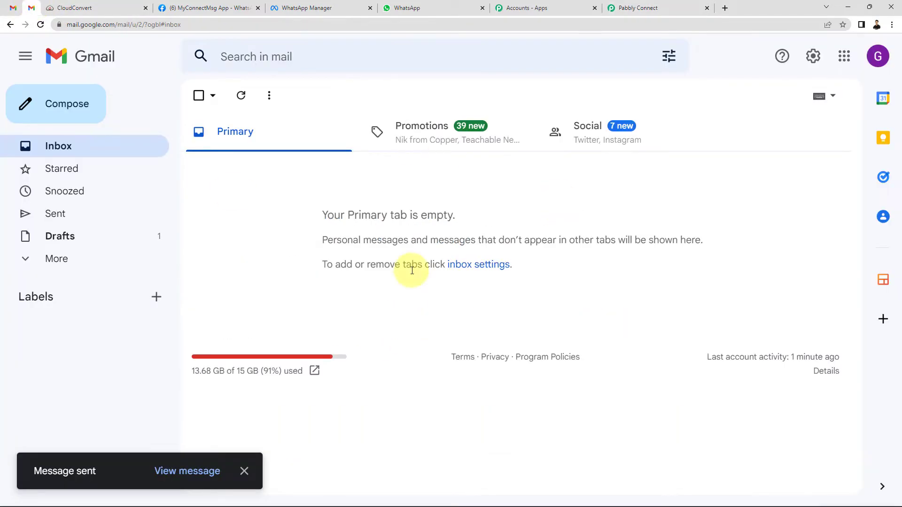
pyautogui.click(651, 10)
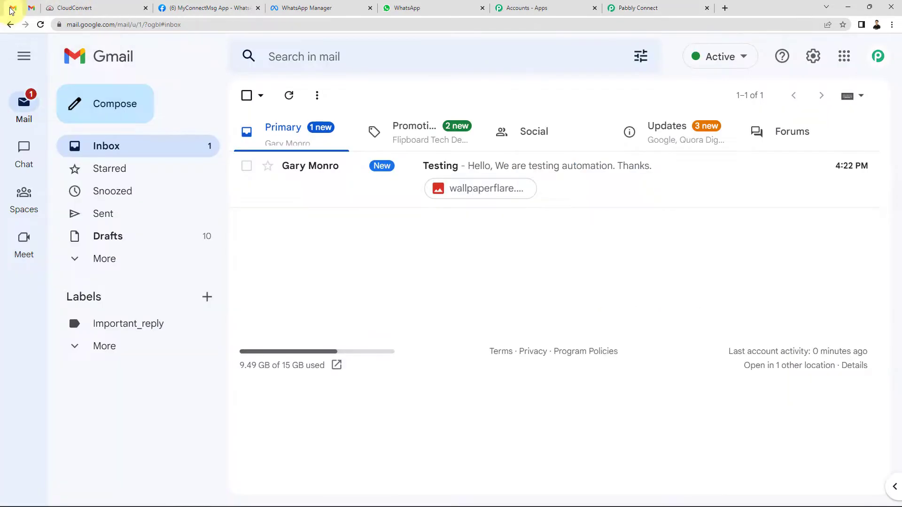
pyautogui.click(13, 8)
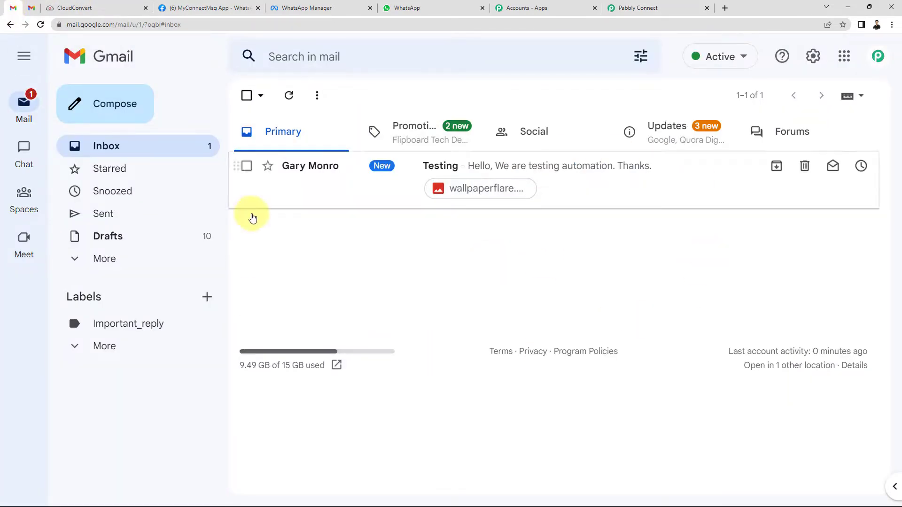
pyautogui.click(607, 167)
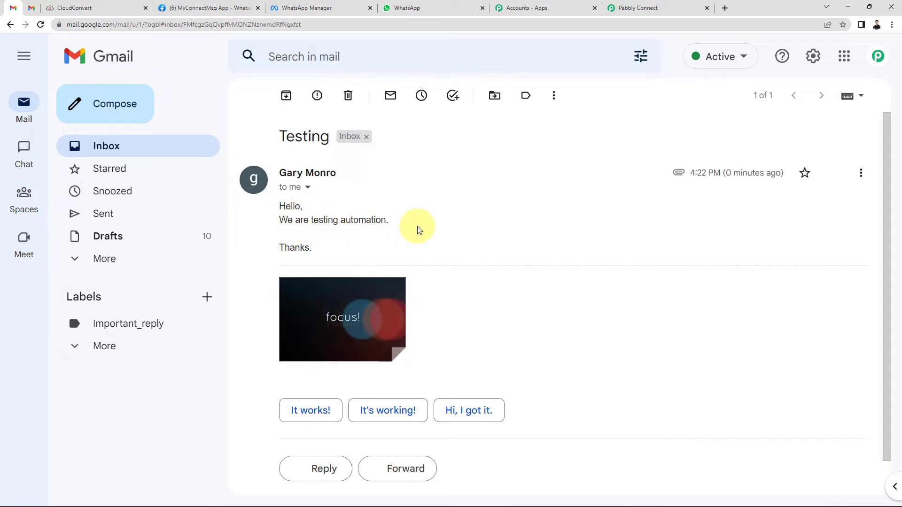
pyautogui.moveTo(337, 330)
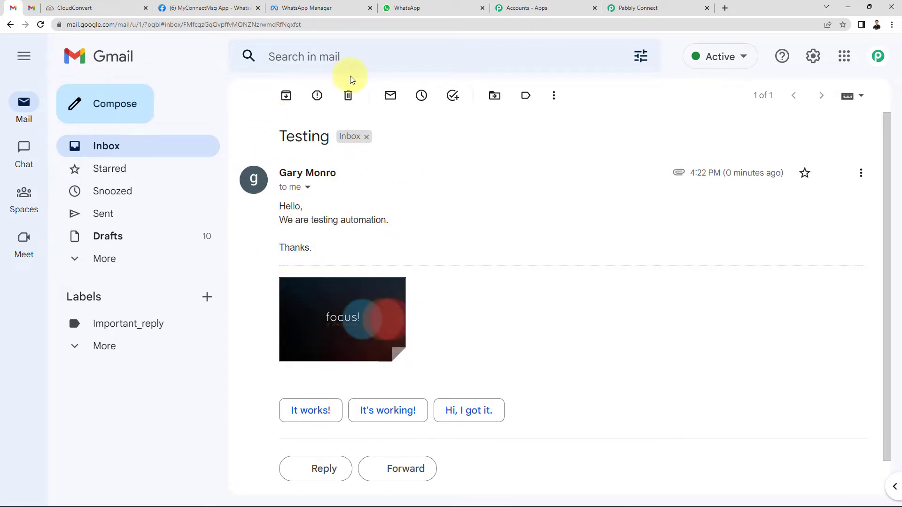
# Switch to Pabbly Connect and examine the newly captured email response, enlarging the Body Text value to read it
pyautogui.click(647, 6)
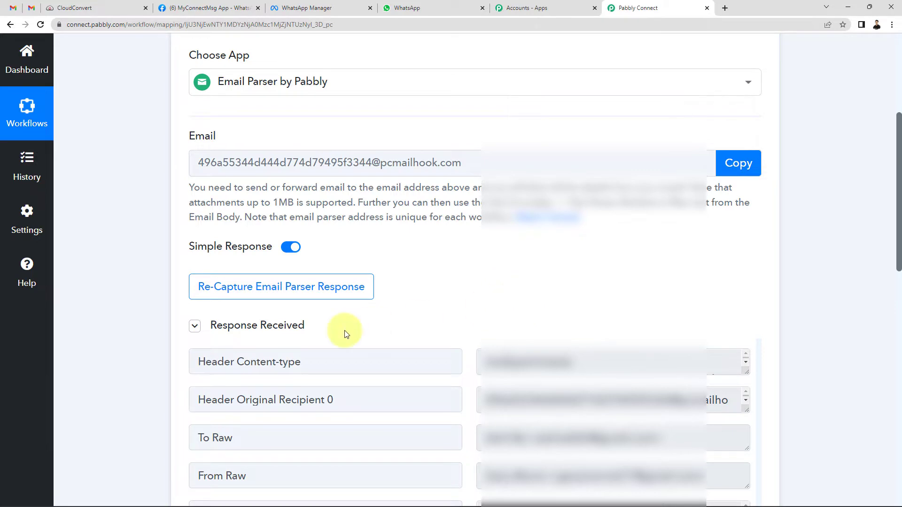
pyautogui.scroll(-4, 150, 329)
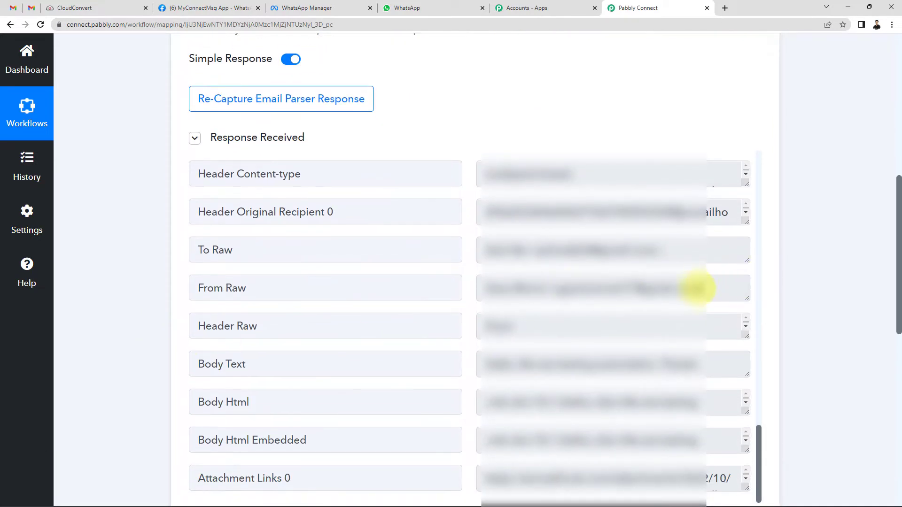
pyautogui.scroll(-2, 697, 288)
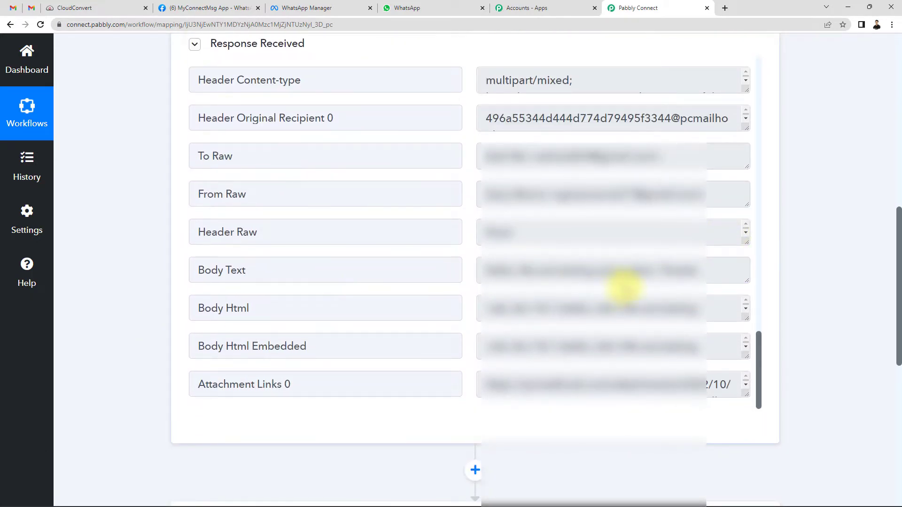
pyautogui.moveTo(747, 283); pyautogui.dragTo(744, 305)
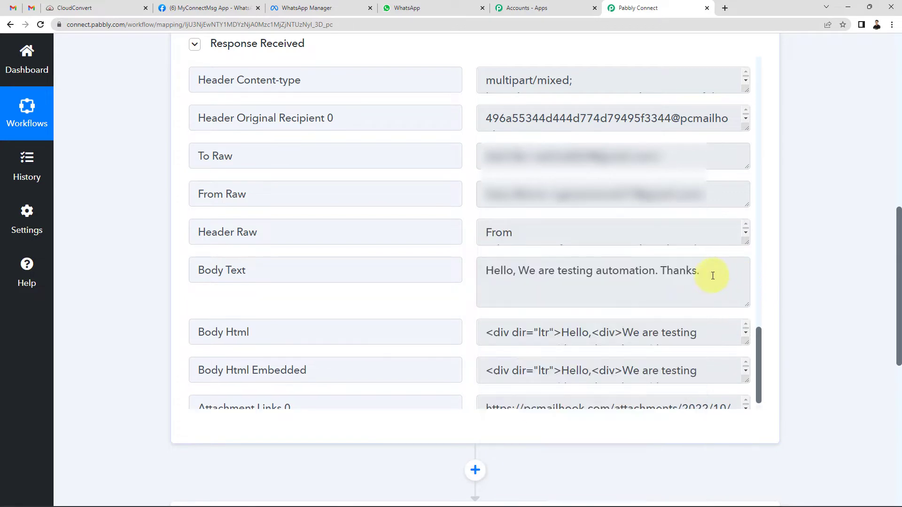
pyautogui.moveTo(713, 276); pyautogui.dragTo(447, 276)
pyautogui.click(540, 276)
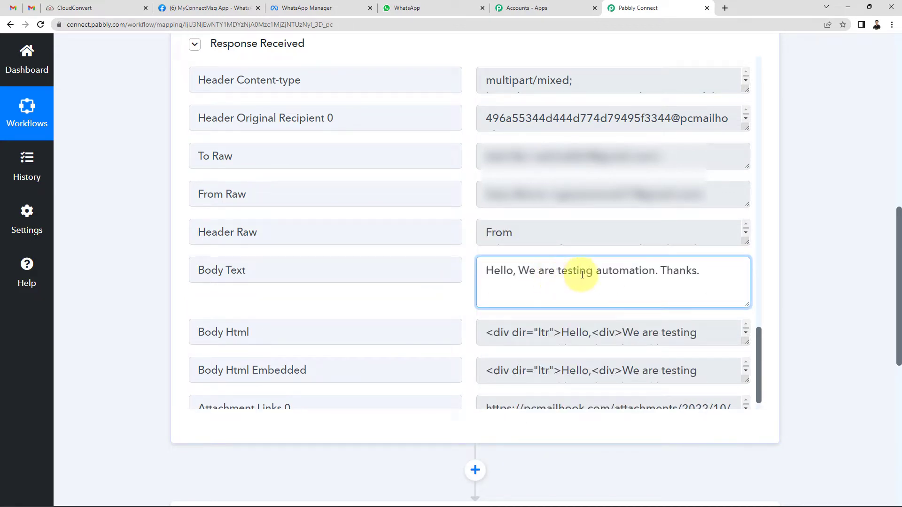
# Review the recipient, sender, subject and header fields of the captured email response
pyautogui.scroll(2, 473, 225)
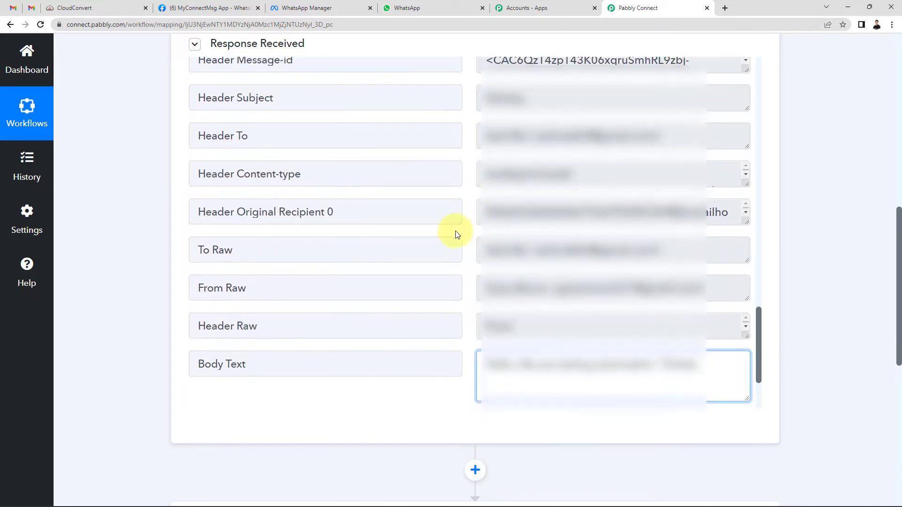
pyautogui.scroll(20, 388, 240)
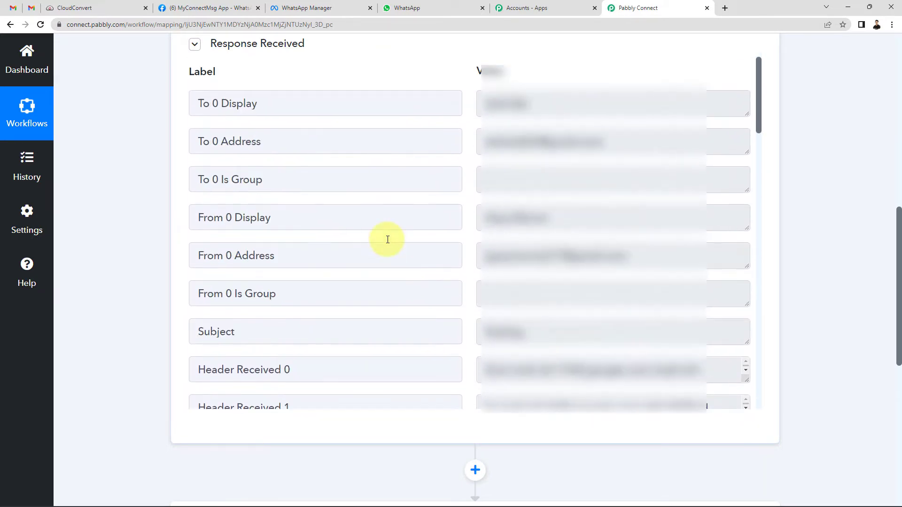
pyautogui.scroll(-3, 531, 205)
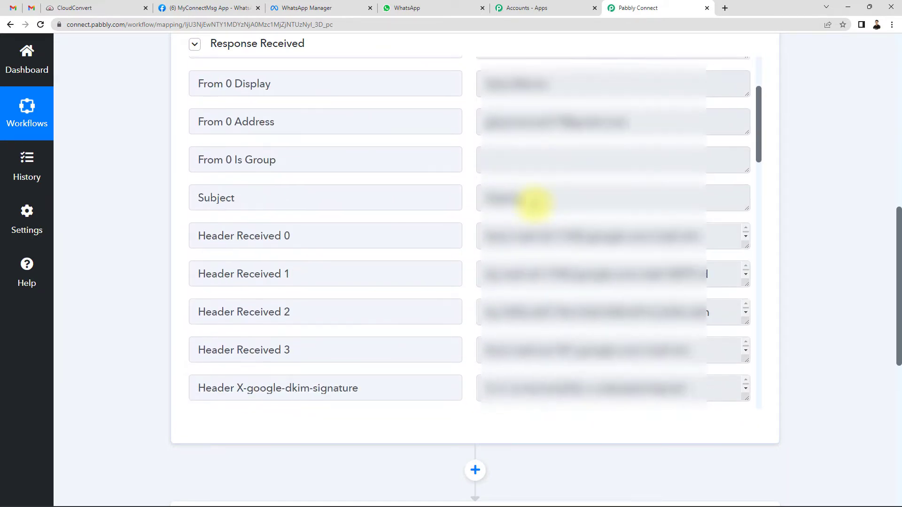
pyautogui.scroll(-2, 535, 203)
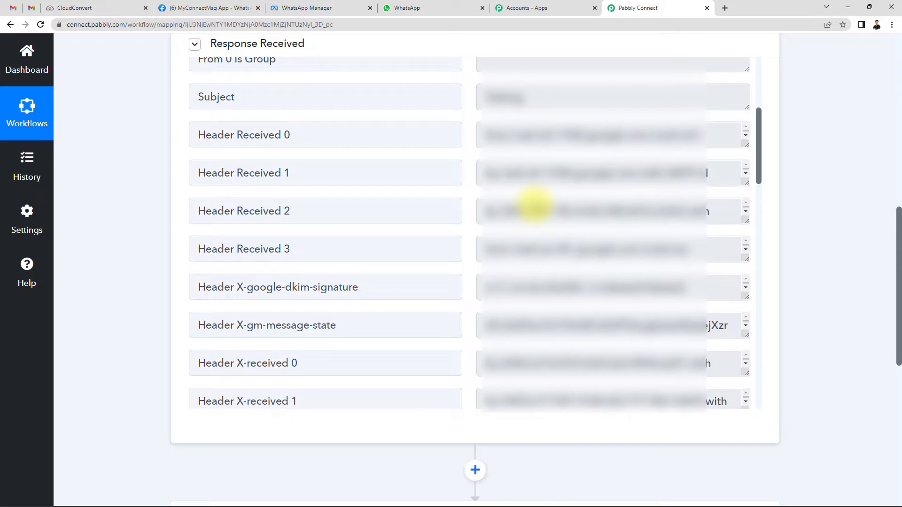
pyautogui.scroll(-3, 540, 201)
pyautogui.scroll(-1, 735, 228)
pyautogui.scroll(-1, 716, 265)
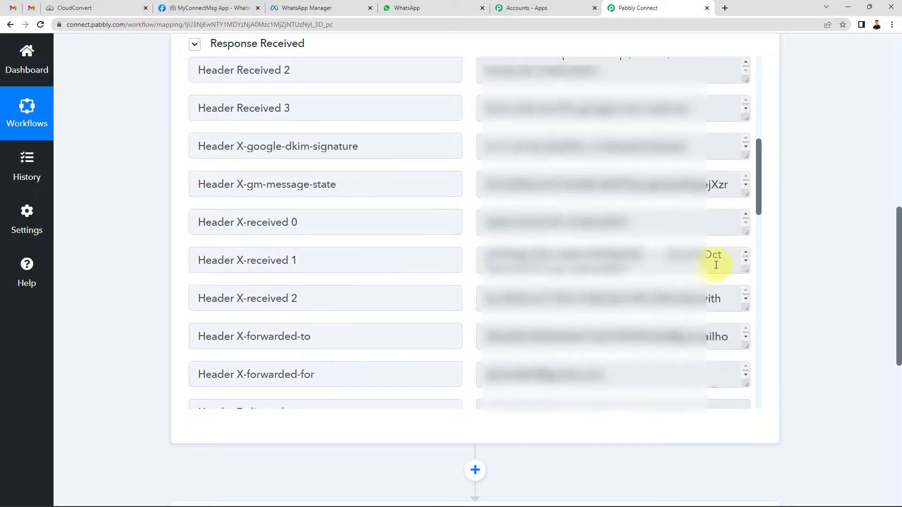
pyautogui.scroll(-5, 664, 329)
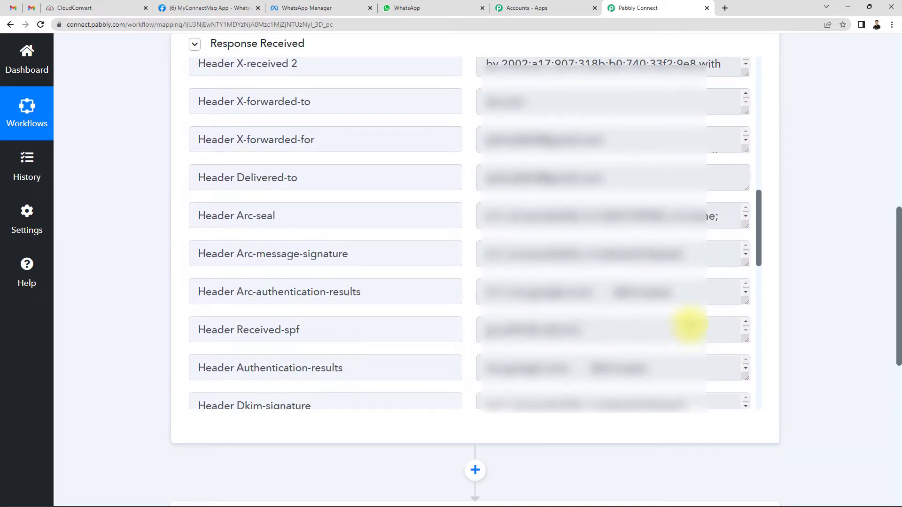
pyautogui.scroll(-6, 714, 329)
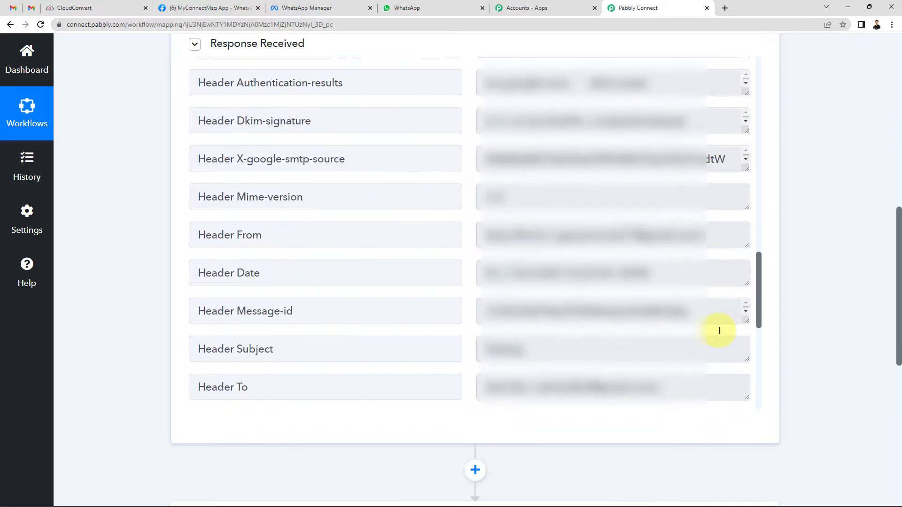
# Enlarge the Attachment Links 0 value at the end of the captured response and copy its full link
pyautogui.scroll(-6, 720, 331)
pyautogui.click(719, 329)
pyautogui.scroll(-2, 719, 329)
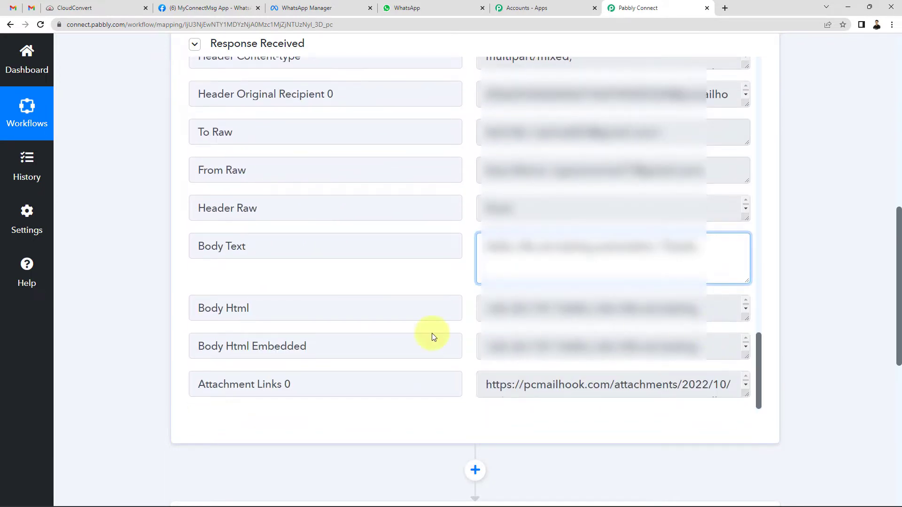
pyautogui.click(746, 393)
pyautogui.moveTo(746, 396); pyautogui.dragTo(743, 433)
pyautogui.moveTo(736, 408); pyautogui.dragTo(724, 403)
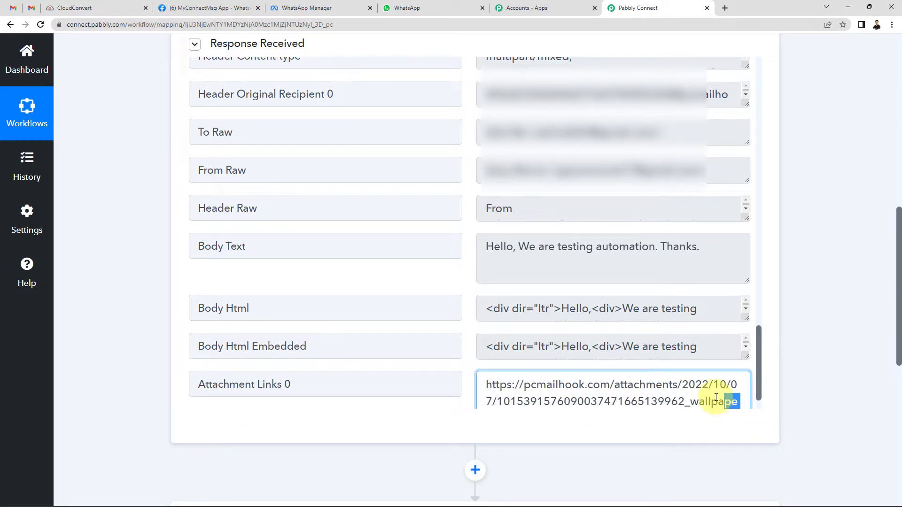
pyautogui.scroll(-1, 697, 383)
pyautogui.hotkey('ctrl', 'a')
pyautogui.hotkey('ctrl', 'c')
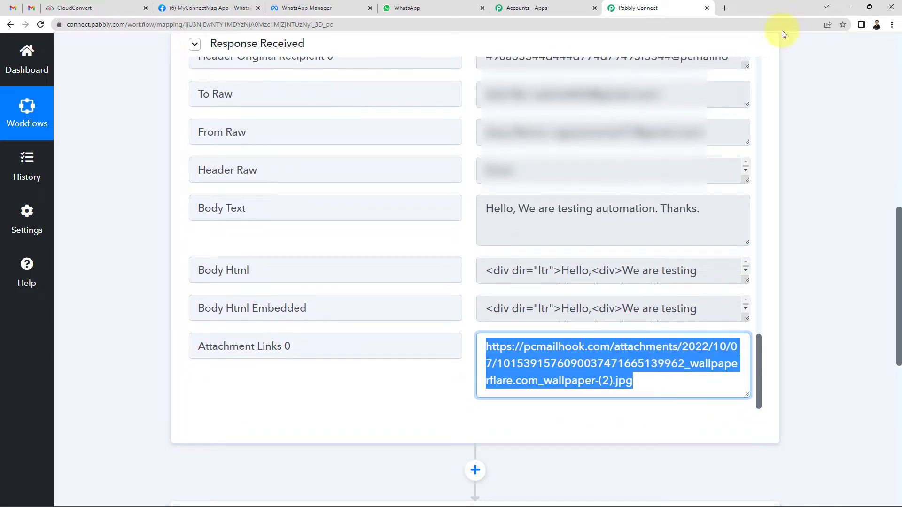
# Open the copied attachment link in a new browser tab, view the whole image, and return to the workflow's response
pyautogui.click(725, 8)
pyautogui.hotkey('ctrl', 'v')
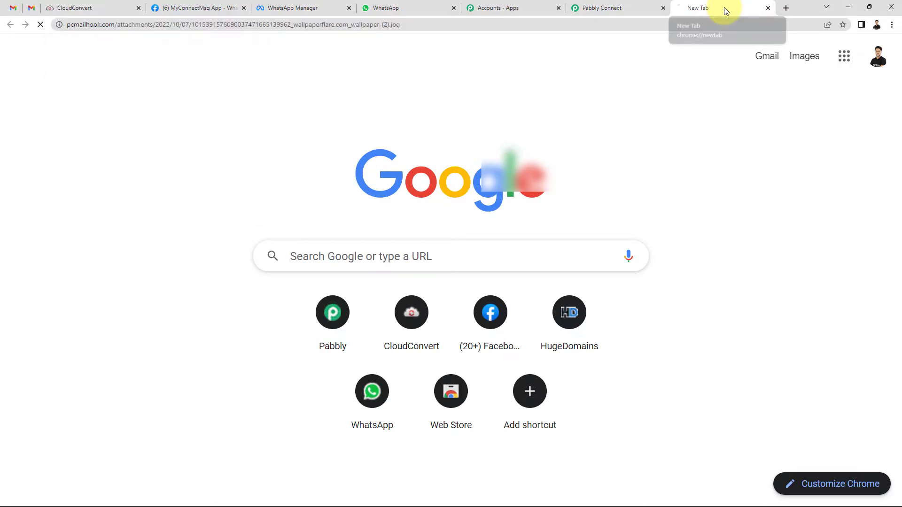
pyautogui.press('Return')
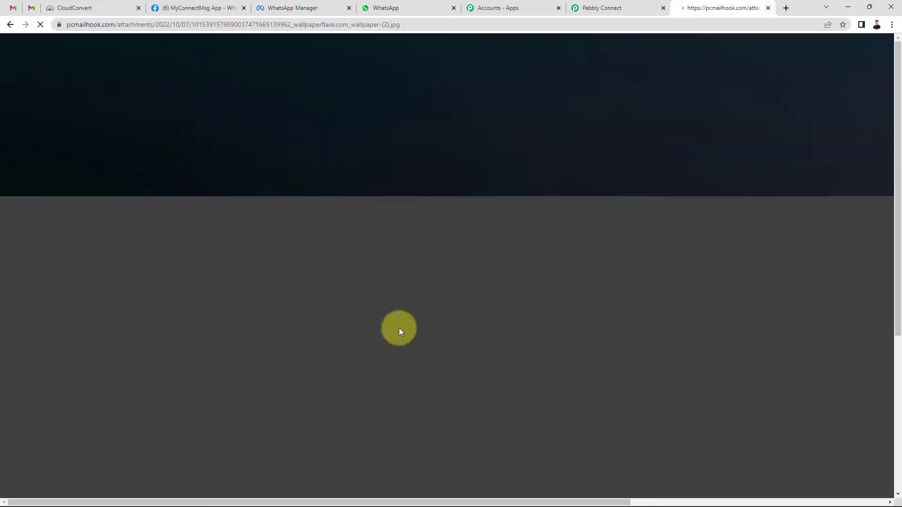
pyautogui.scroll(3, 504, 264)
pyautogui.scroll(-10, 504, 263)
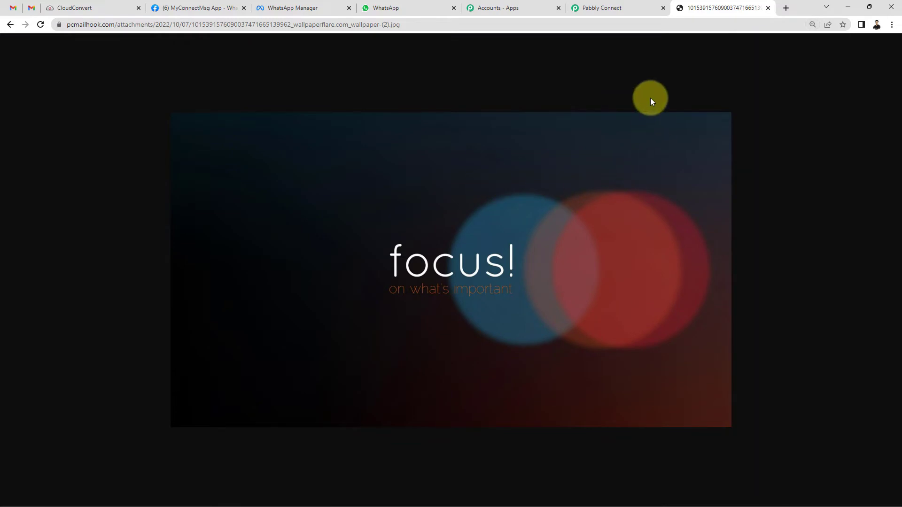
pyautogui.click(768, 8)
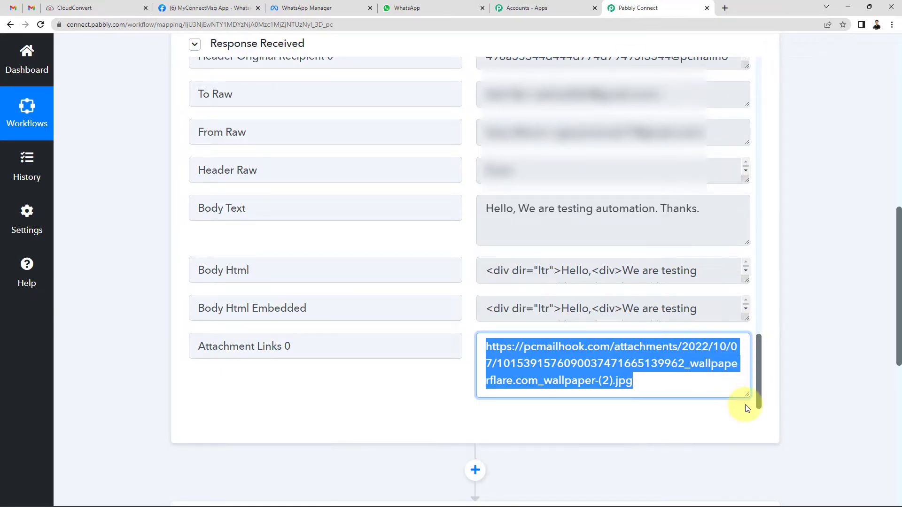
pyautogui.moveTo(749, 397)
pyautogui.mouseDown()
pyautogui.moveTo(749, 379)
pyautogui.moveTo(749, 396)
pyautogui.mouseUp()
pyautogui.click(800, 373)
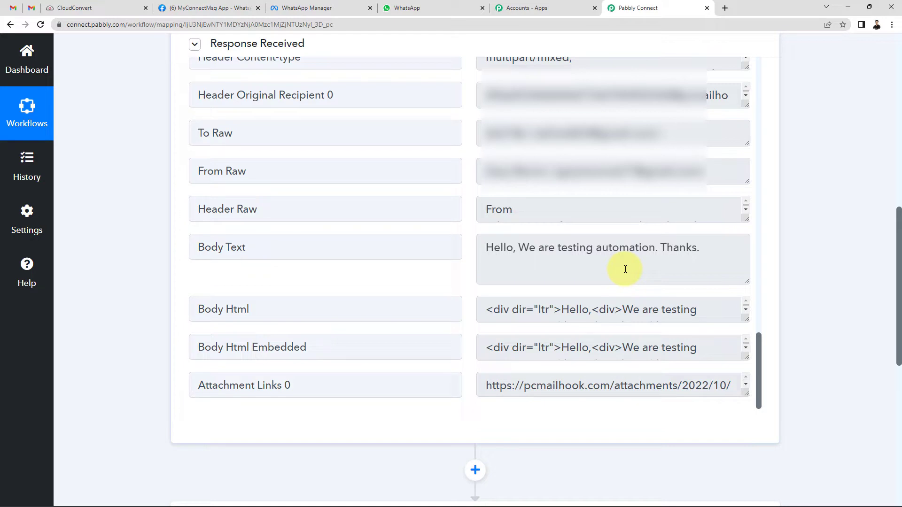
# Add an action step directly after the Email Parser trigger and choose Filter by Pabbly as its app
pyautogui.scroll(-5, 837, 256)
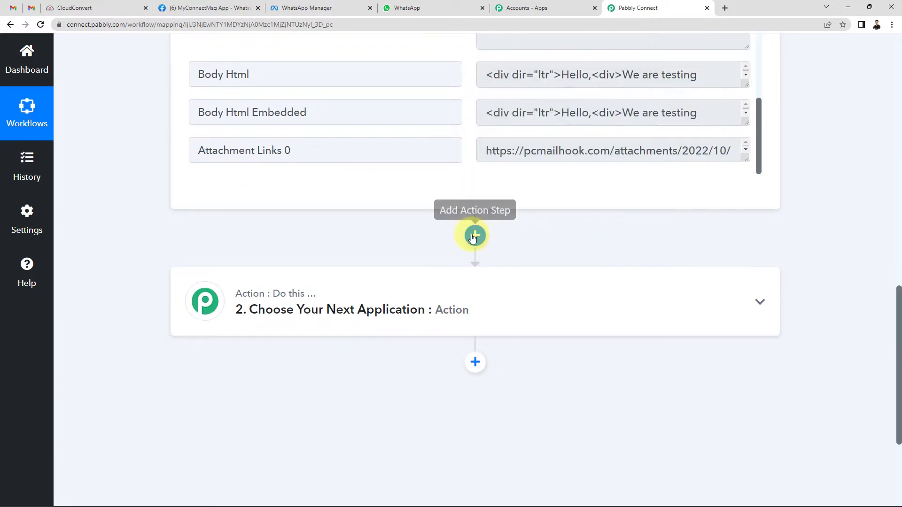
pyautogui.click(475, 234)
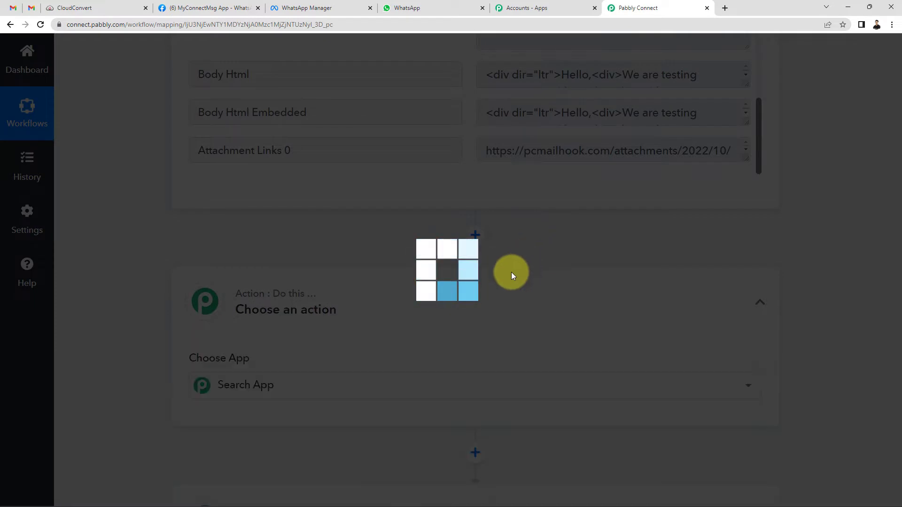
pyautogui.click(244, 388)
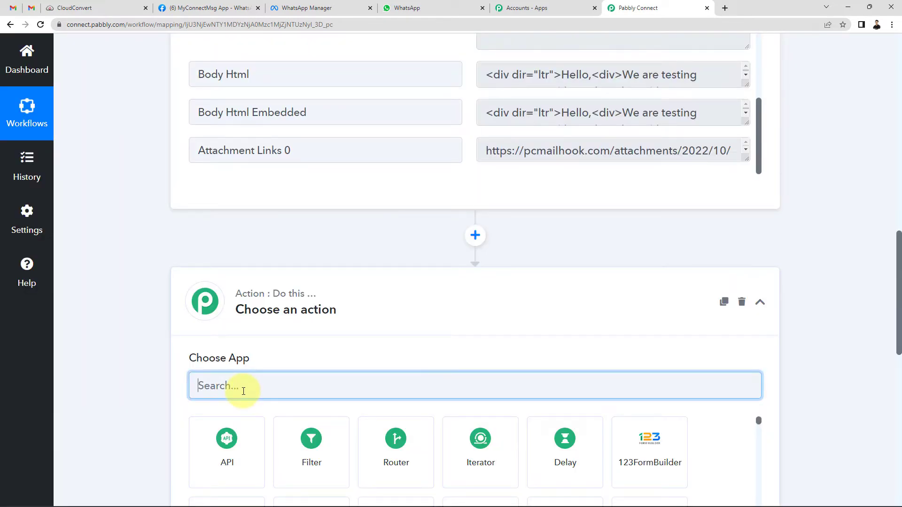
pyautogui.write('filt')
pyautogui.scroll(-1, 243, 395)
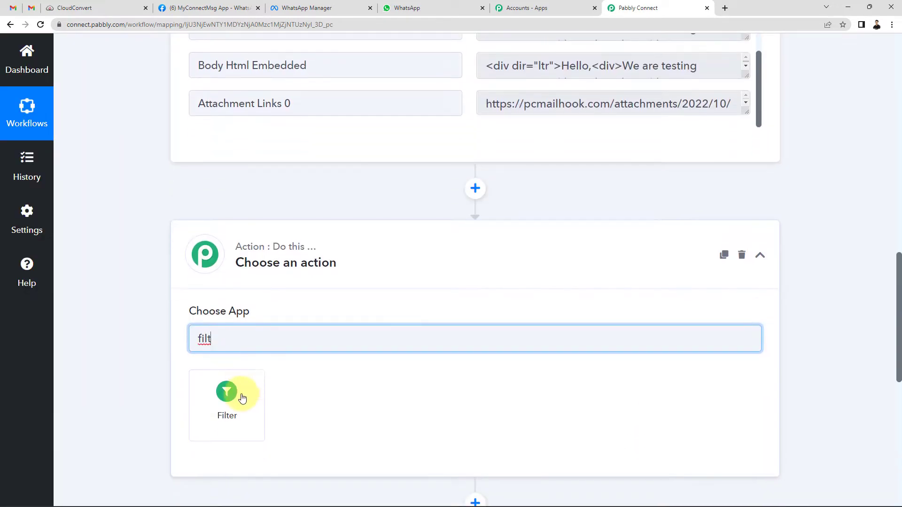
pyautogui.click(242, 397)
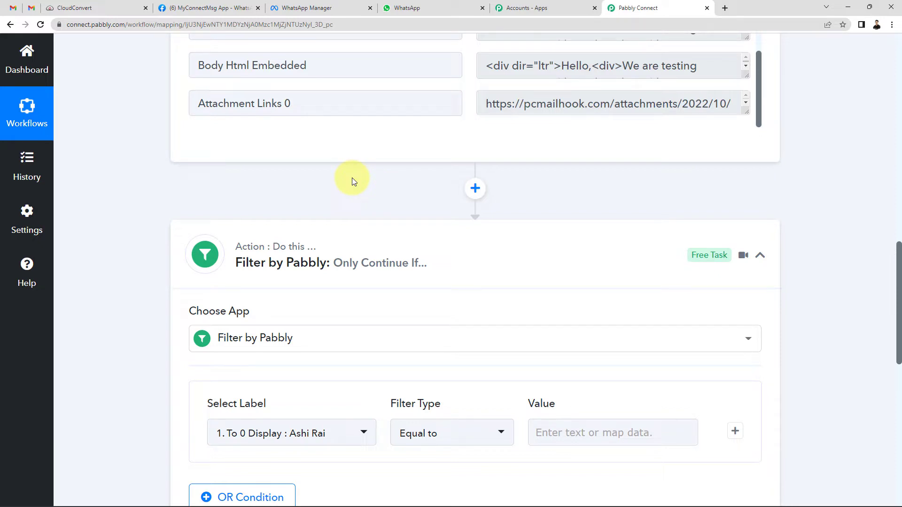
# Set the filter condition's label to Attachment Links 0 from the Email Parser response
pyautogui.scroll(-4, 351, 178)
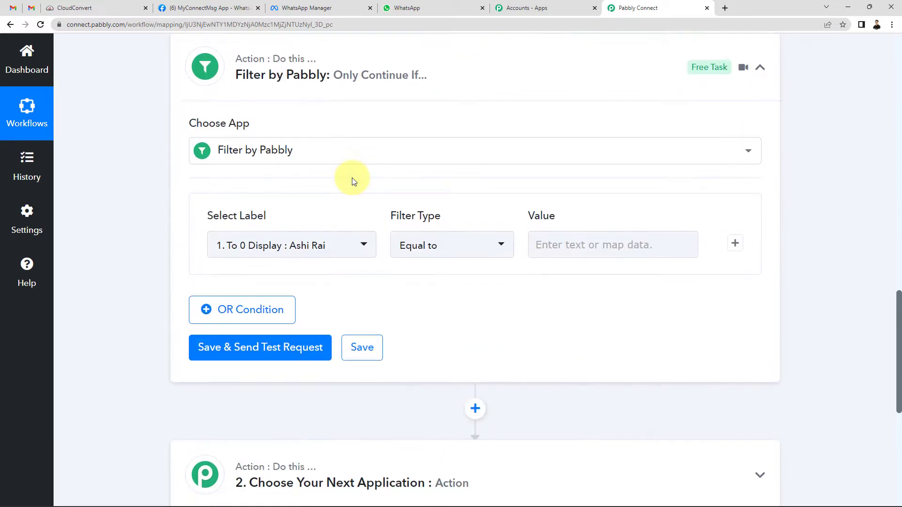
pyautogui.click(264, 242)
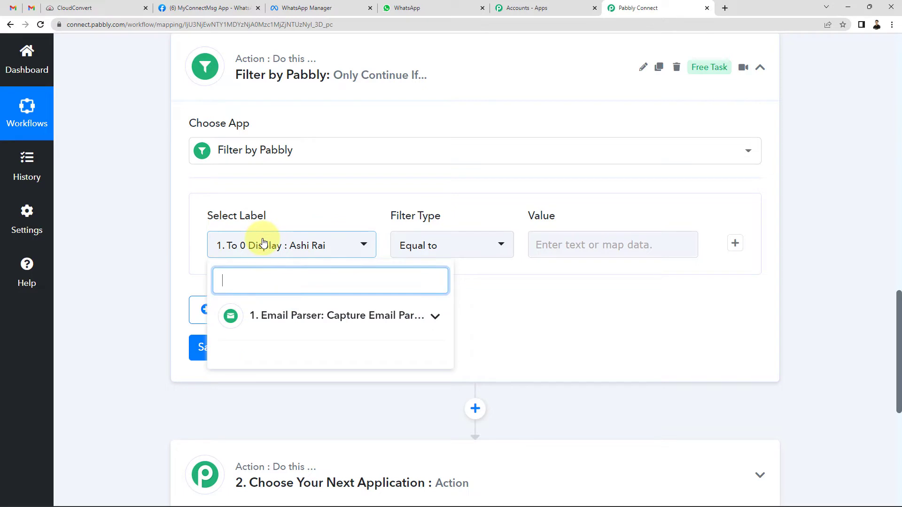
pyautogui.click(275, 317)
pyautogui.write('att')
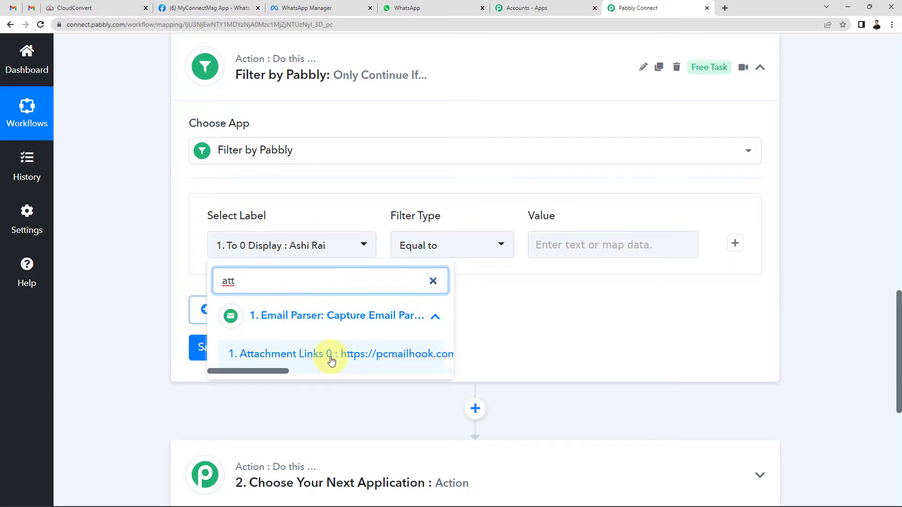
pyautogui.click(331, 361)
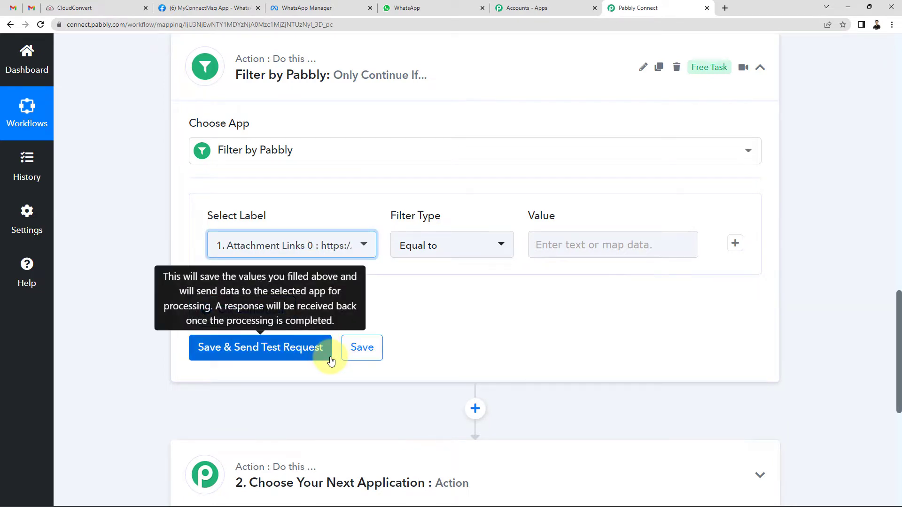
# Review the available filter types and set the attachment condition's type to Exists
pyautogui.click(433, 249)
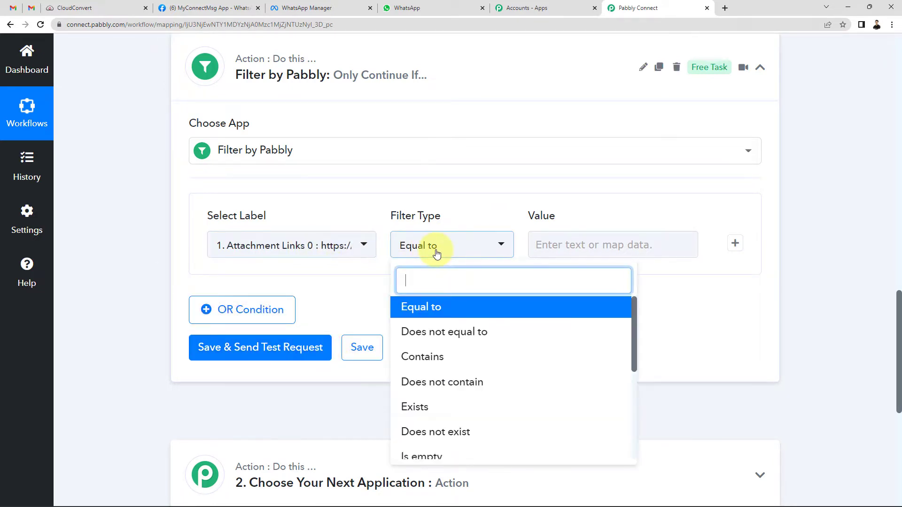
pyautogui.scroll(-4, 450, 375)
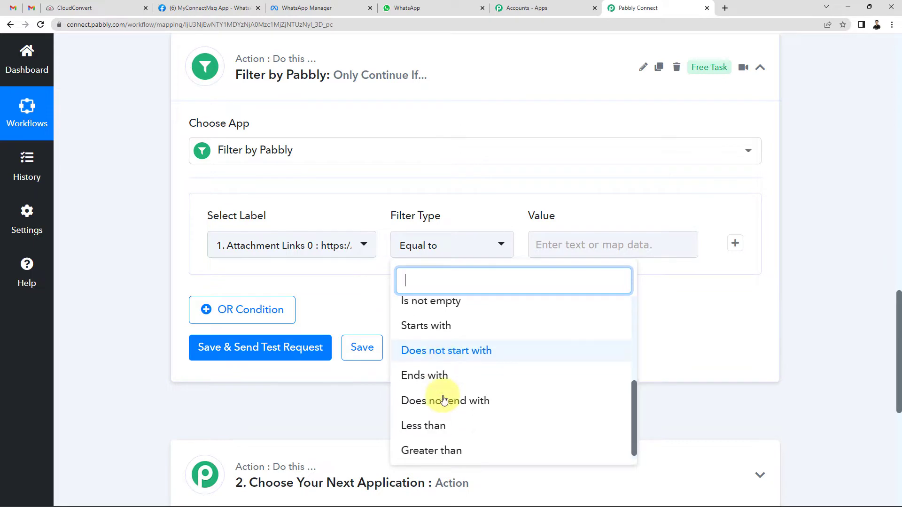
pyautogui.scroll(-1, 451, 397)
pyautogui.scroll(3, 451, 395)
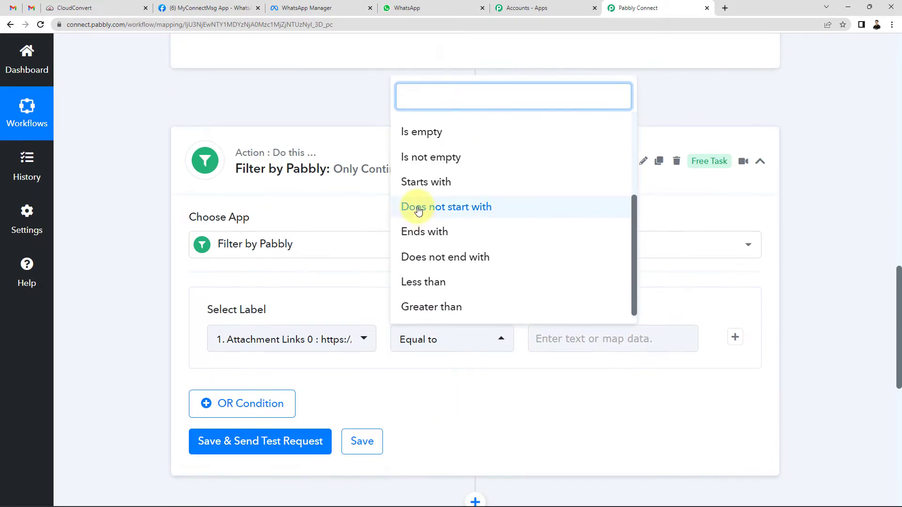
pyautogui.scroll(3, 418, 209)
pyautogui.scroll(1, 419, 210)
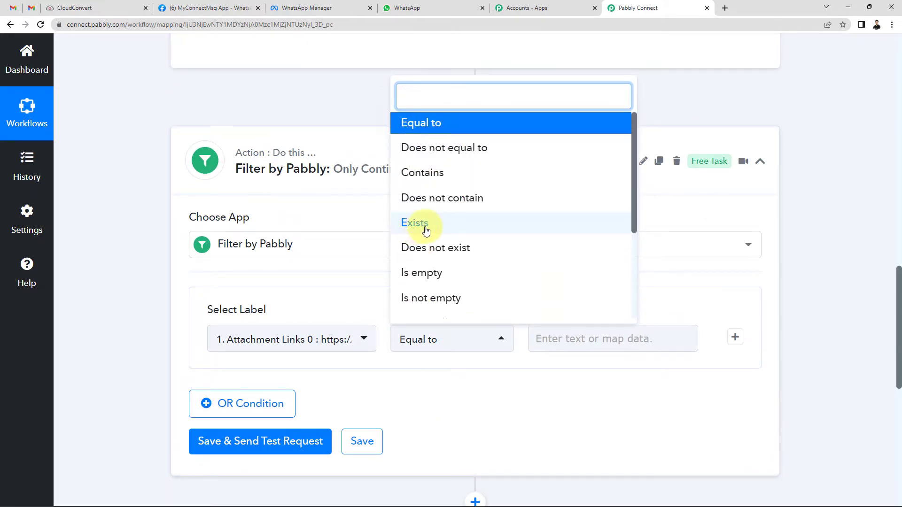
pyautogui.click(423, 224)
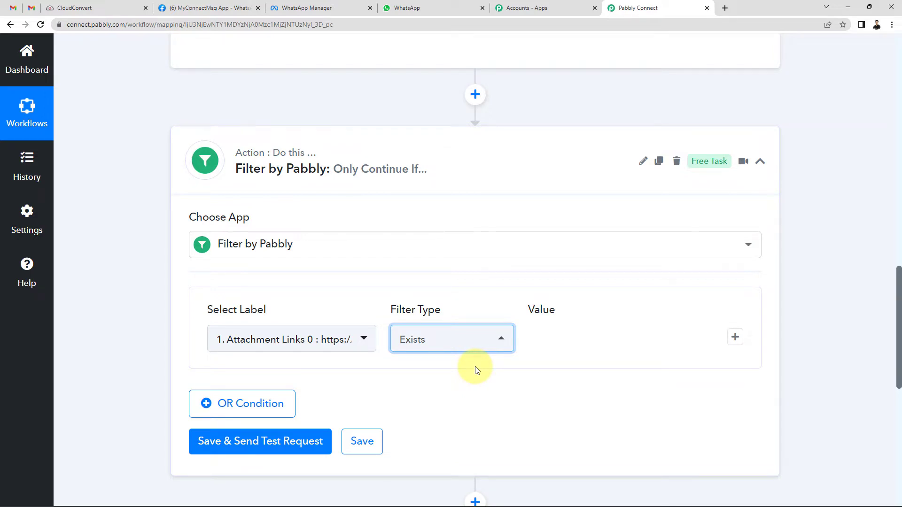
# Save the filter condition with a test request and check its response
pyautogui.click(306, 441)
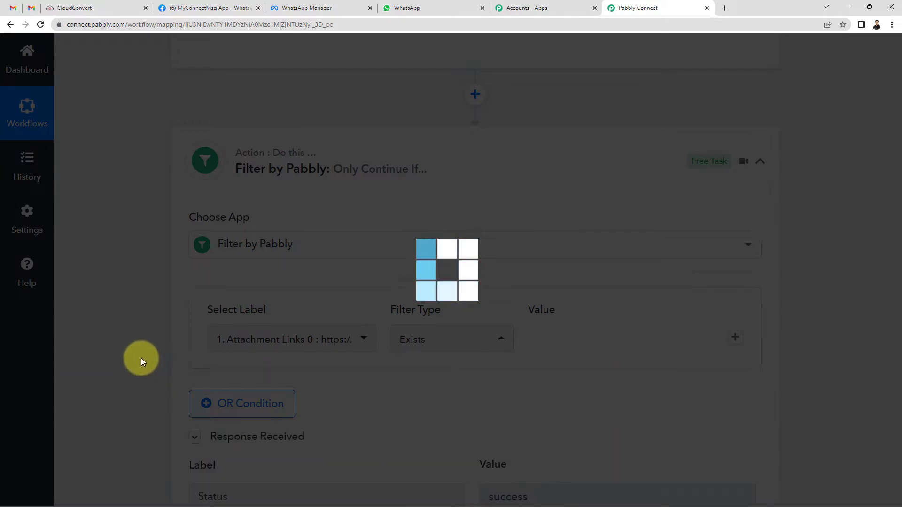
pyautogui.scroll(-5, 204, 345)
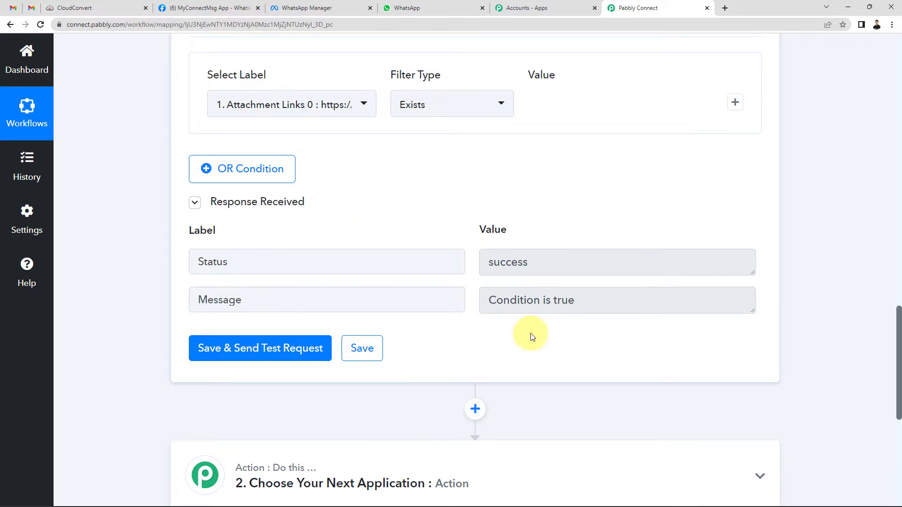
pyautogui.scroll(-2, 529, 350)
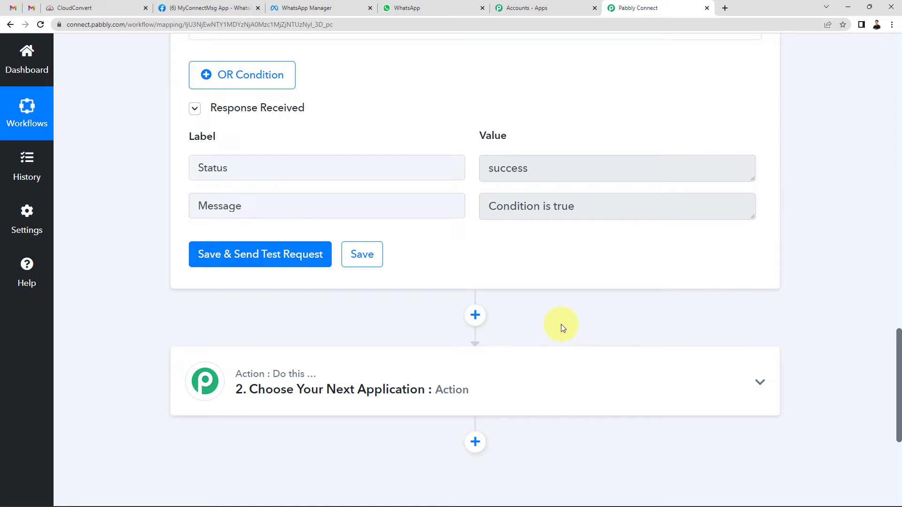
# Add another action step after the filter and choose CloudConvert as its app
pyautogui.scroll(-2, 577, 309)
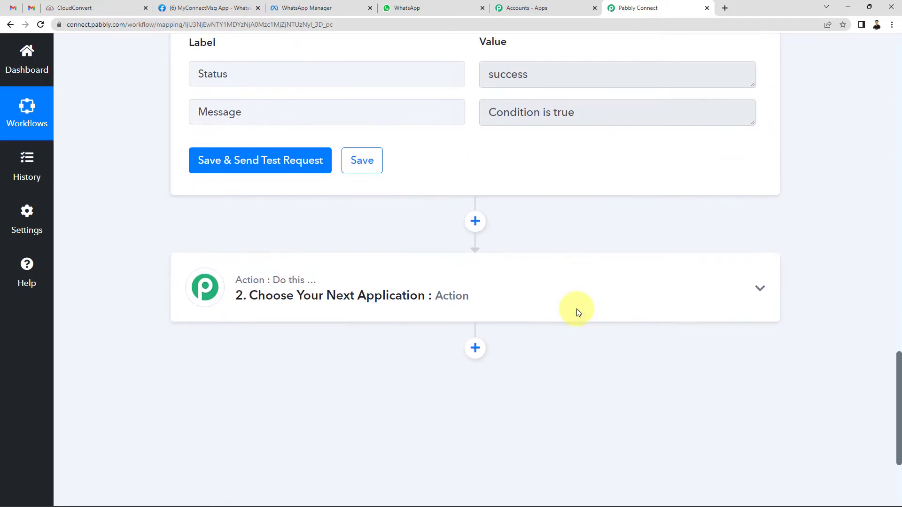
pyautogui.click(476, 222)
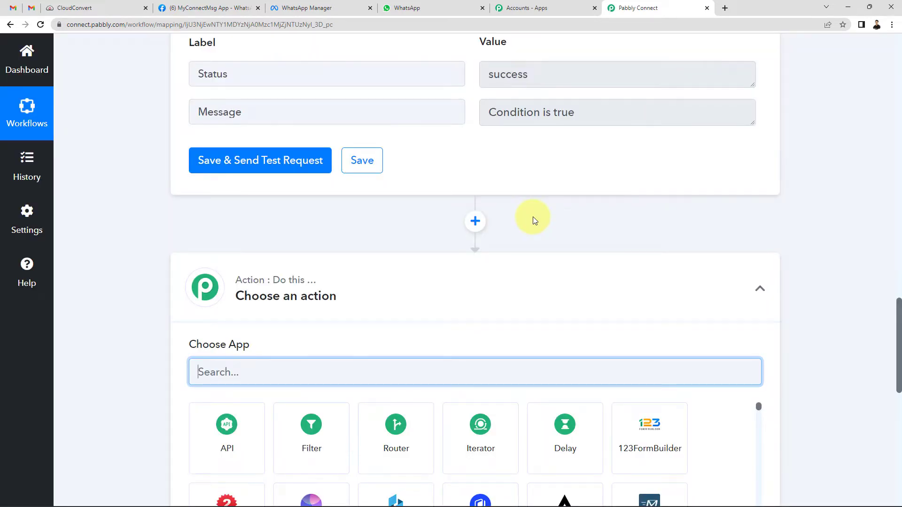
pyautogui.scroll(-2, 533, 220)
pyautogui.write('cloyud')
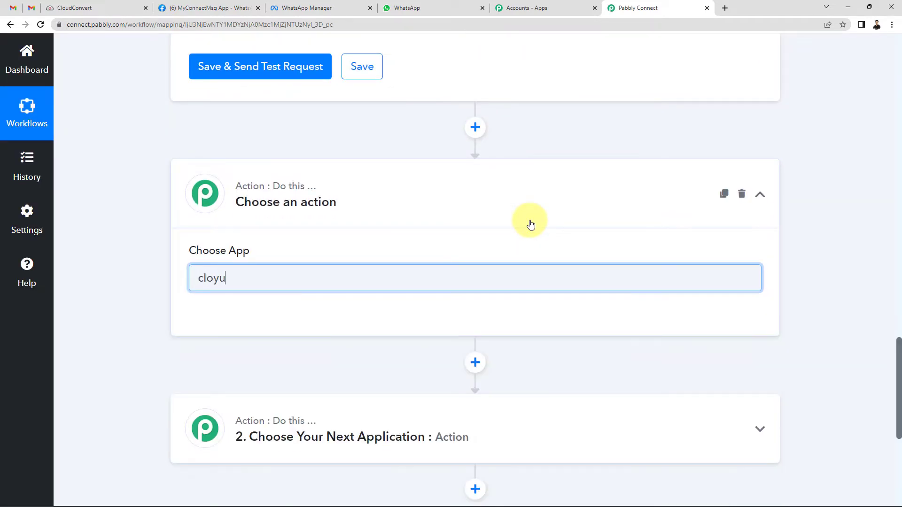
pyautogui.press('BackSpace')
pyautogui.press('BackSpace')
pyautogui.press('BackSpace')
pyautogui.write('ud')
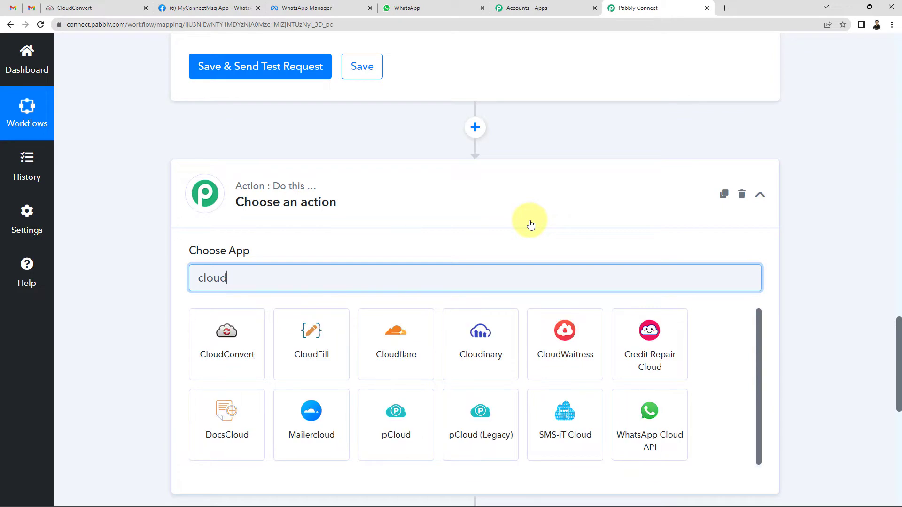
pyautogui.click(210, 336)
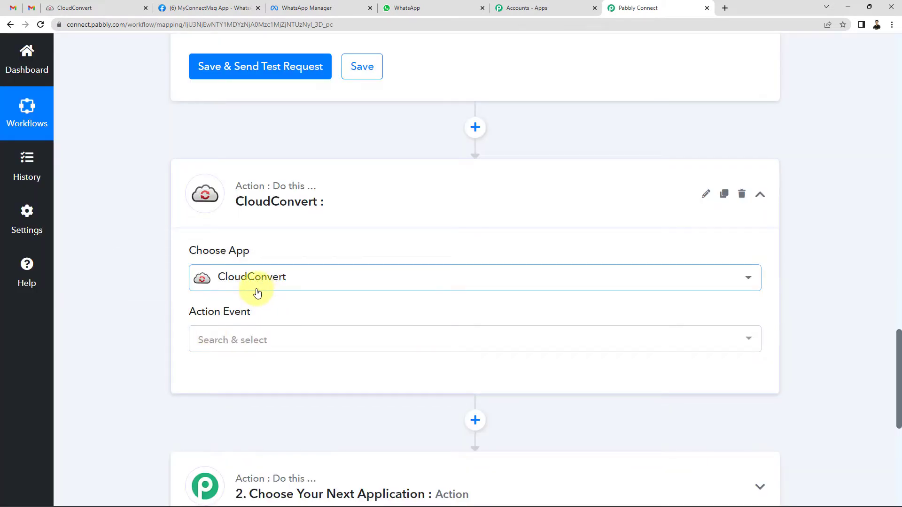
# Set the CloudConvert step's action event to Convert a File
pyautogui.scroll(-2, 207, 295)
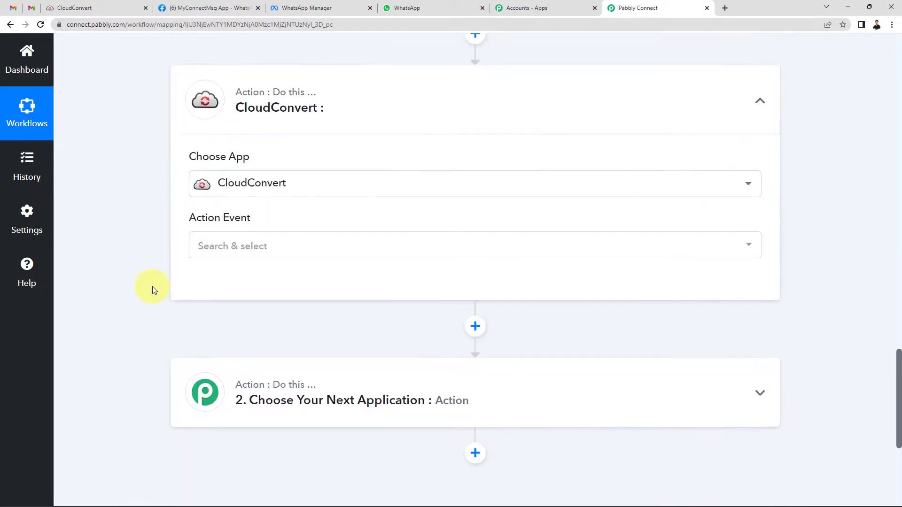
pyautogui.click(246, 248)
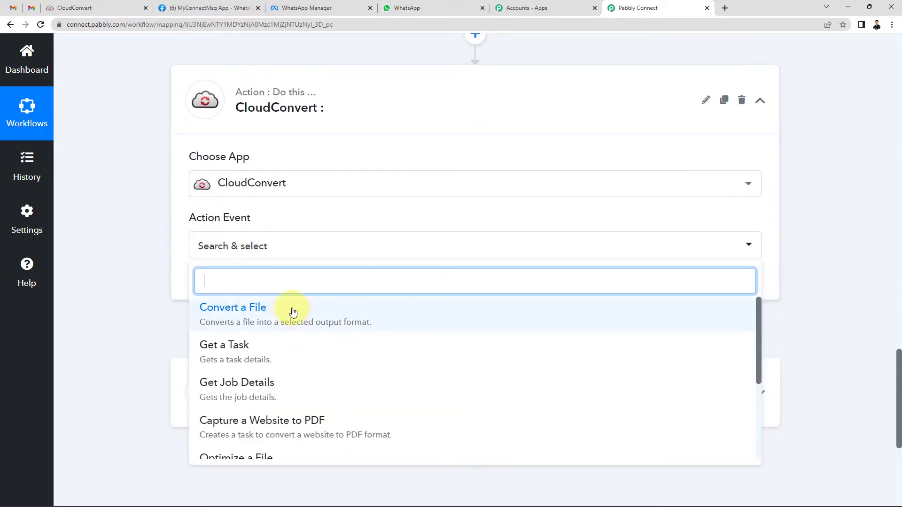
pyautogui.click(249, 316)
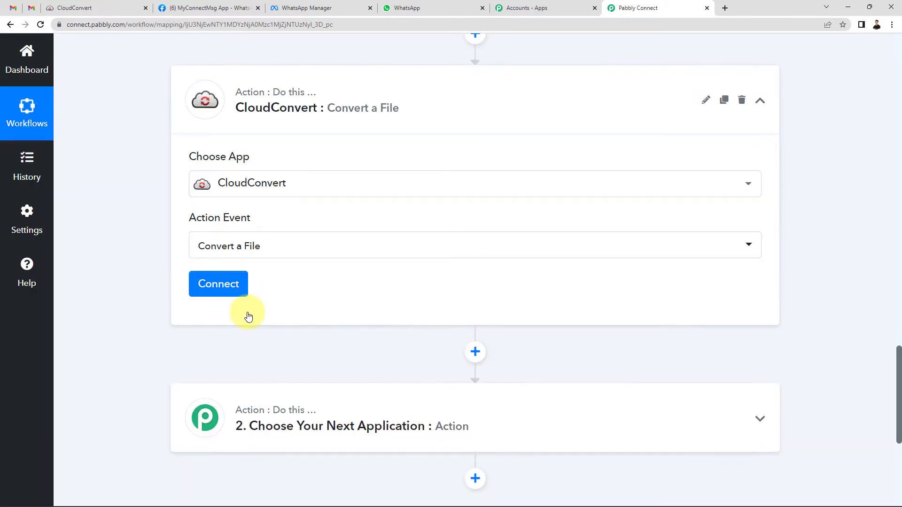
# Add a new CloudConvert connection for the step and authorize Pabbly Connect's access to the account
pyautogui.click(230, 290)
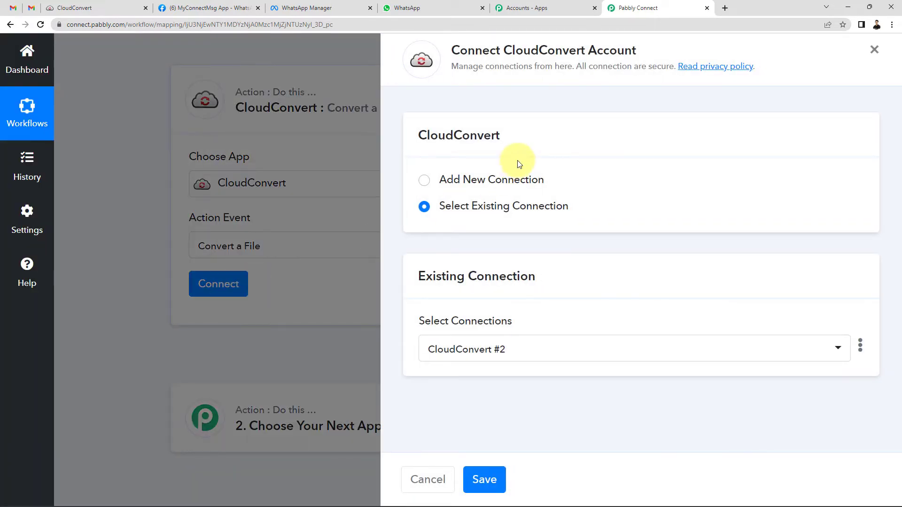
pyautogui.click(490, 179)
pyautogui.click(479, 329)
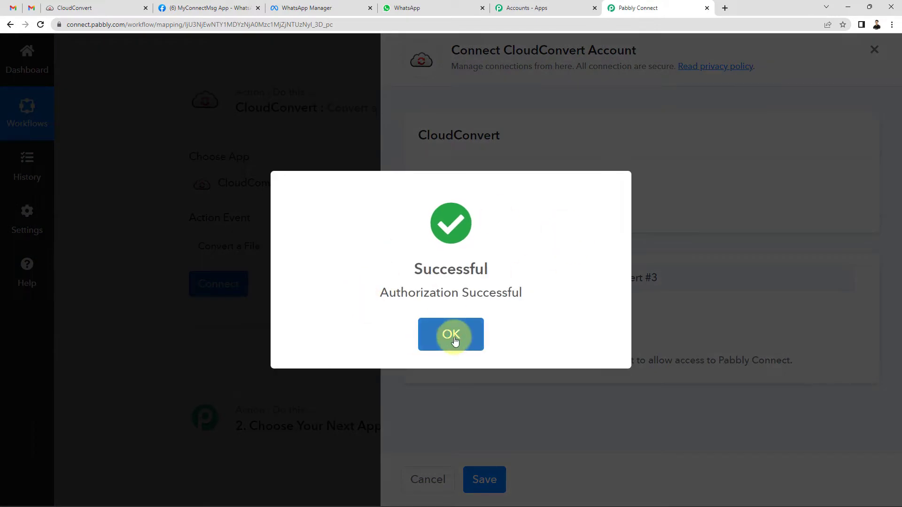
# Finish the CloudConvert account authorization and go to the conversion fields of the Convert a File step
pyautogui.click(454, 336)
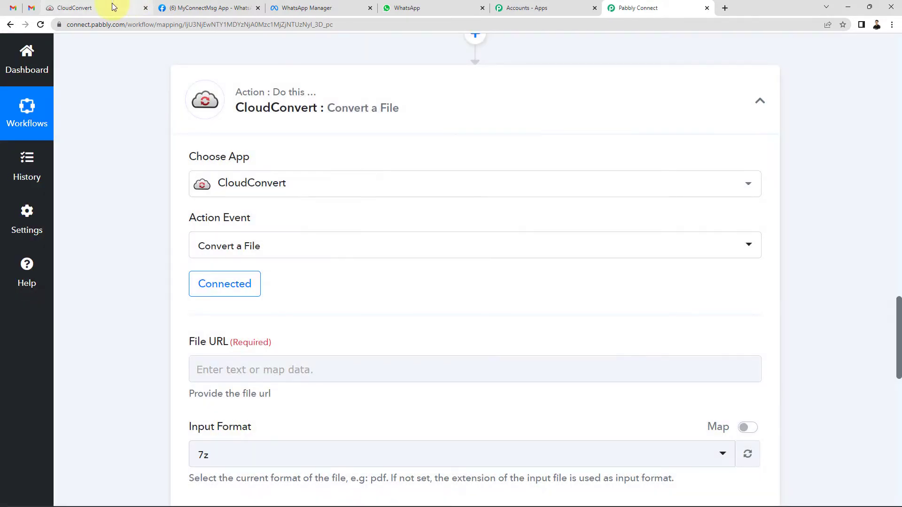
pyautogui.click(115, 8)
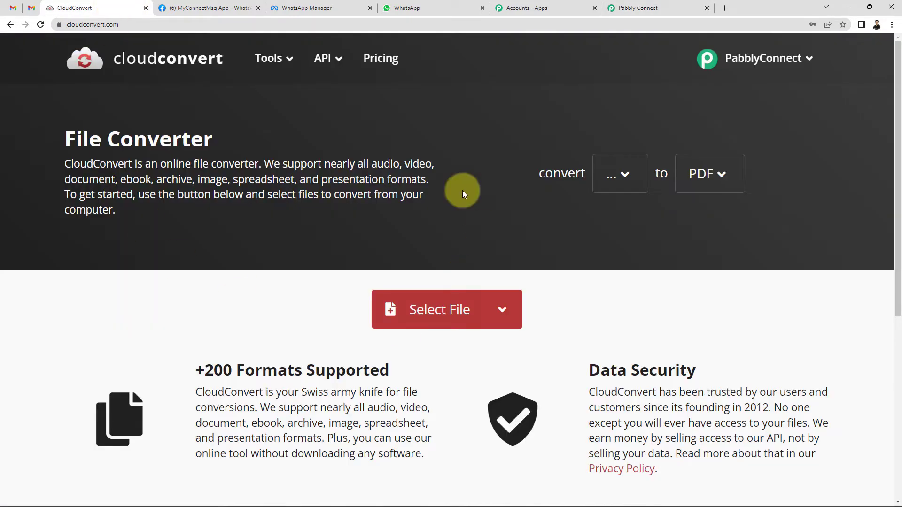
pyautogui.click(635, 6)
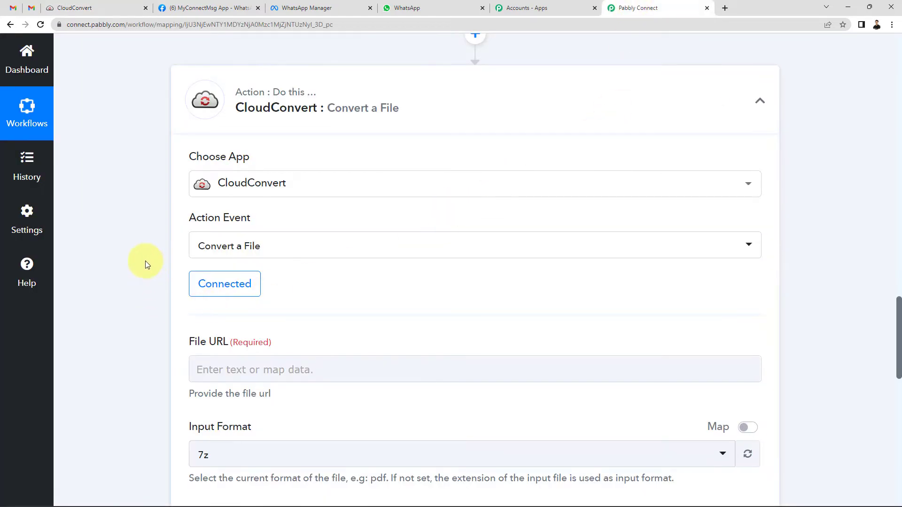
pyautogui.scroll(-2, 139, 254)
pyautogui.scroll(-2, 139, 255)
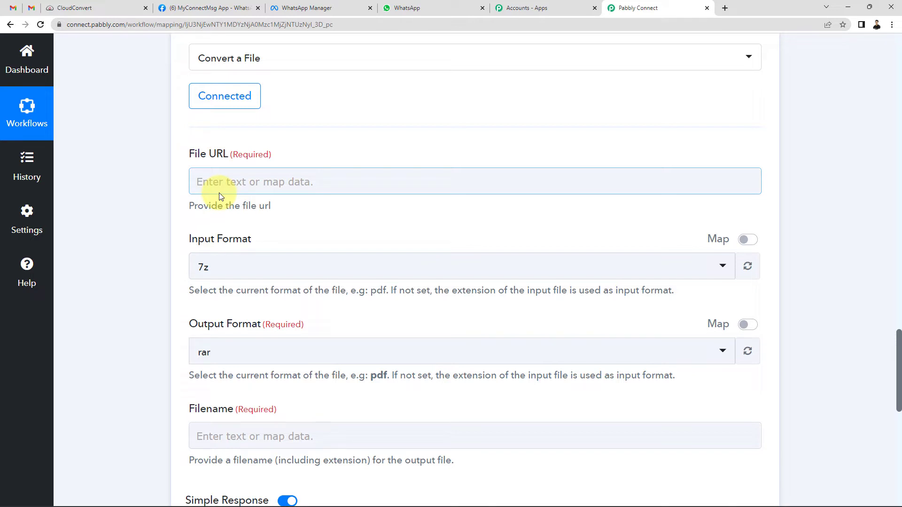
# Examine the full Attachment Links 0 URL in the email parser response, enlarging its value box
pyautogui.scroll(15, 164, 201)
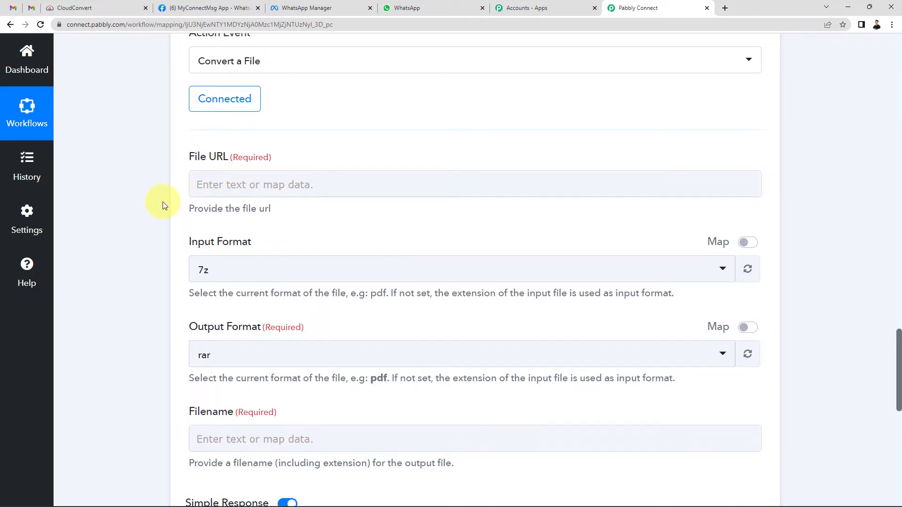
pyautogui.scroll(3, 164, 206)
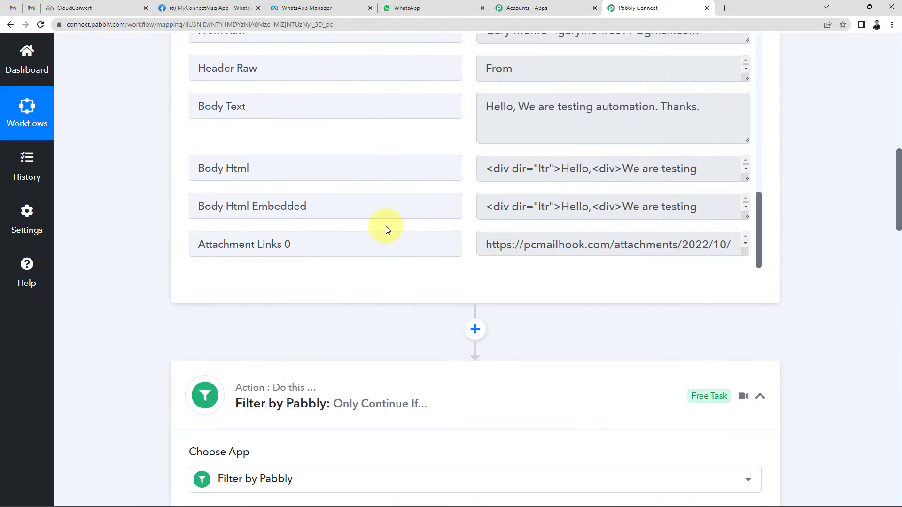
pyautogui.moveTo(746, 254); pyautogui.dragTo(745, 312)
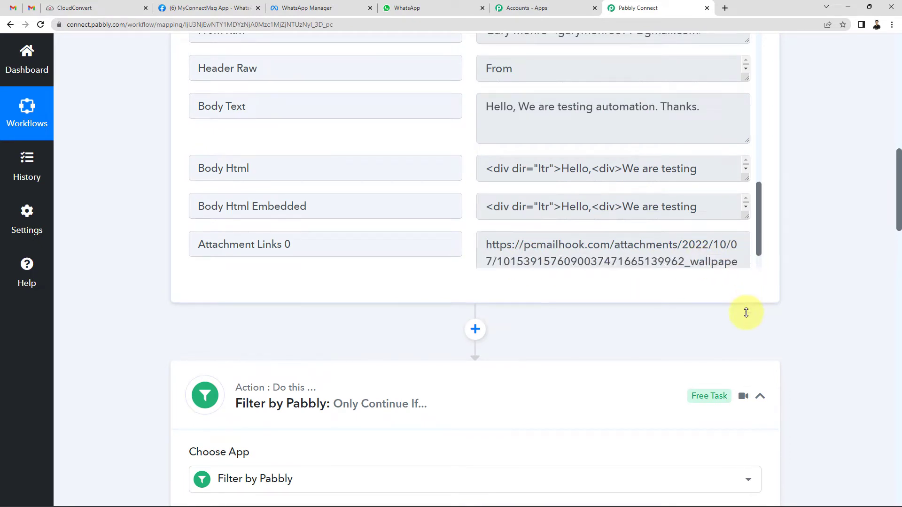
pyautogui.scroll(-1, 725, 241)
pyautogui.moveTo(699, 227); pyautogui.dragTo(470, 189)
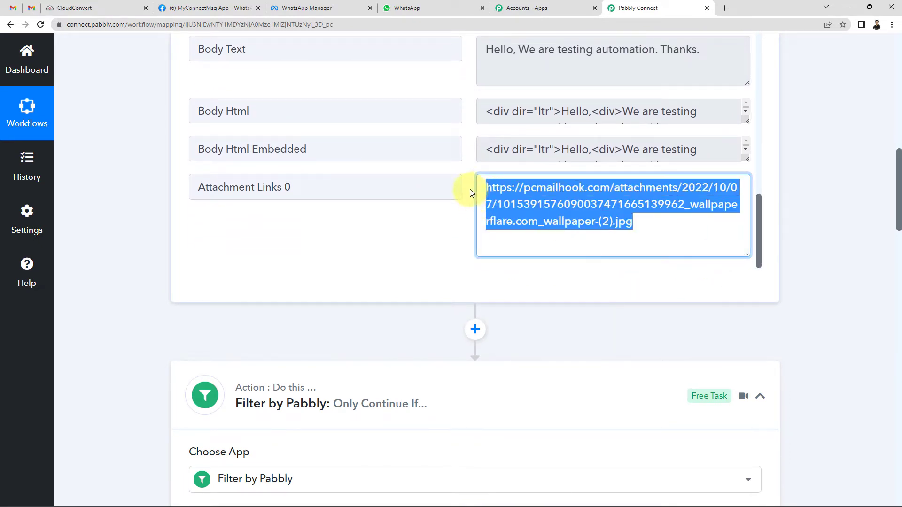
pyautogui.scroll(-20, 128, 218)
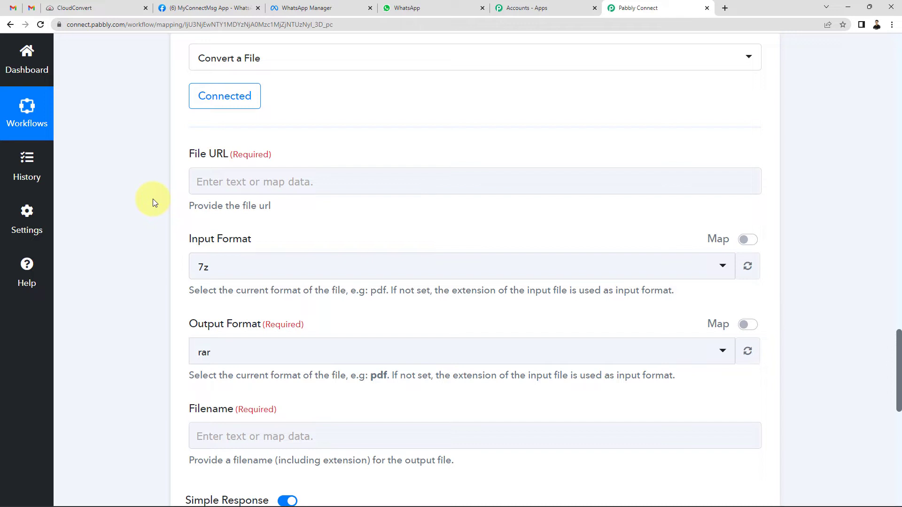
# Map the CloudConvert step's File URL to Attachment Links 0 from the Email Parser step
pyautogui.click(244, 179)
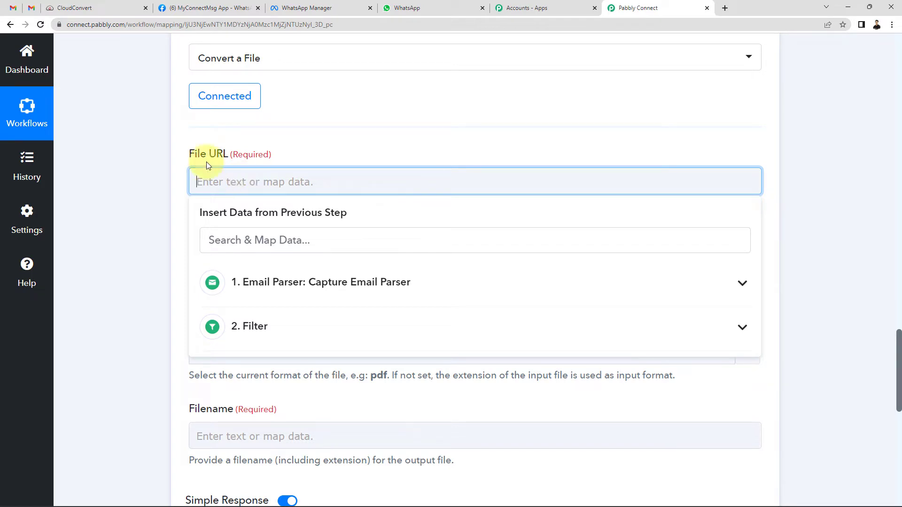
pyautogui.click(275, 290)
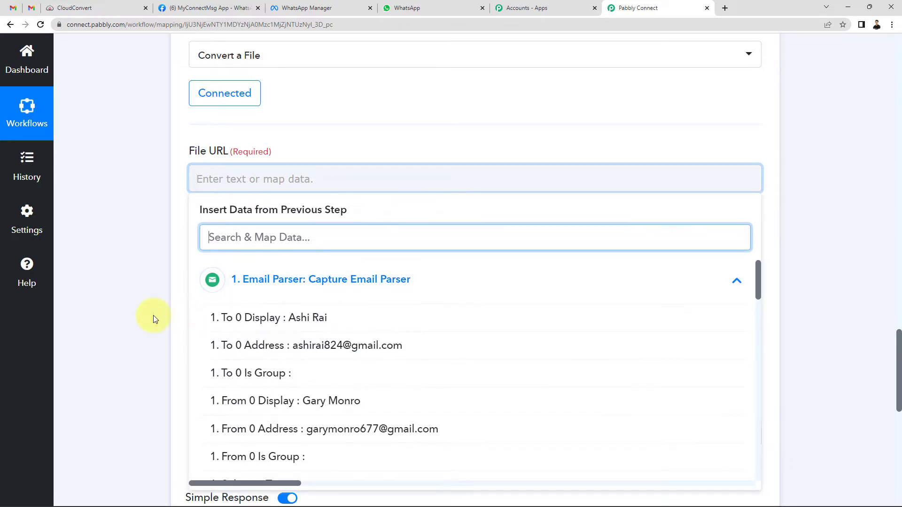
pyautogui.scroll(-7, 333, 362)
pyautogui.scroll(-15, 330, 313)
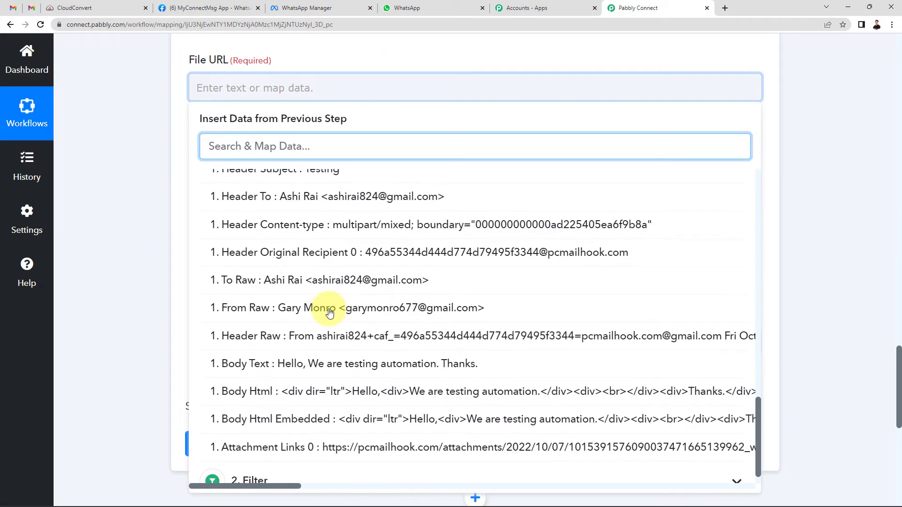
pyautogui.click(319, 425)
pyautogui.click(136, 116)
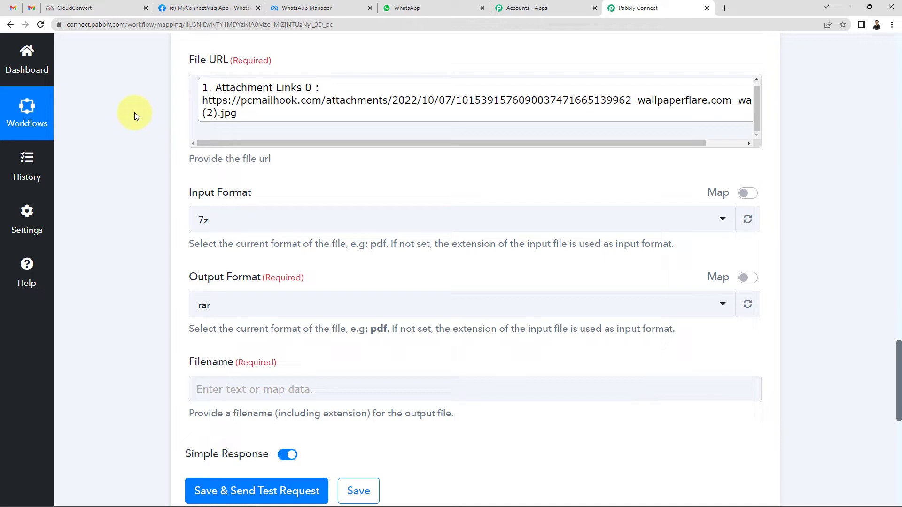
pyautogui.click(374, 109)
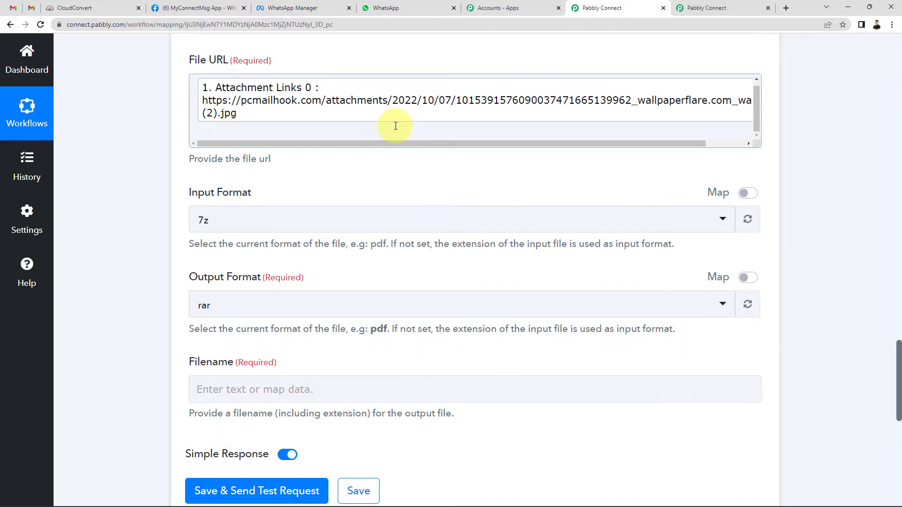
# Set the input format of the file conversion to jpg, matching the extension of the mapped attachment
pyautogui.scroll(-2, 396, 126)
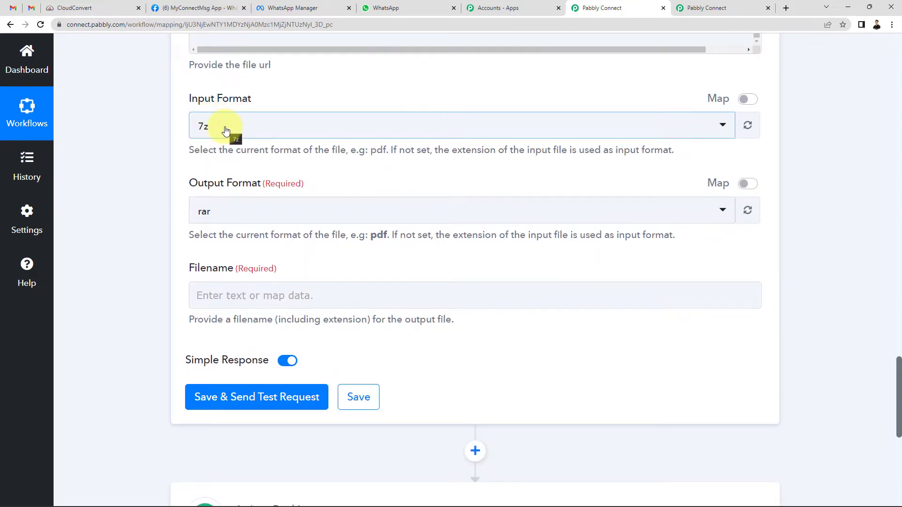
pyautogui.scroll(3, 342, 114)
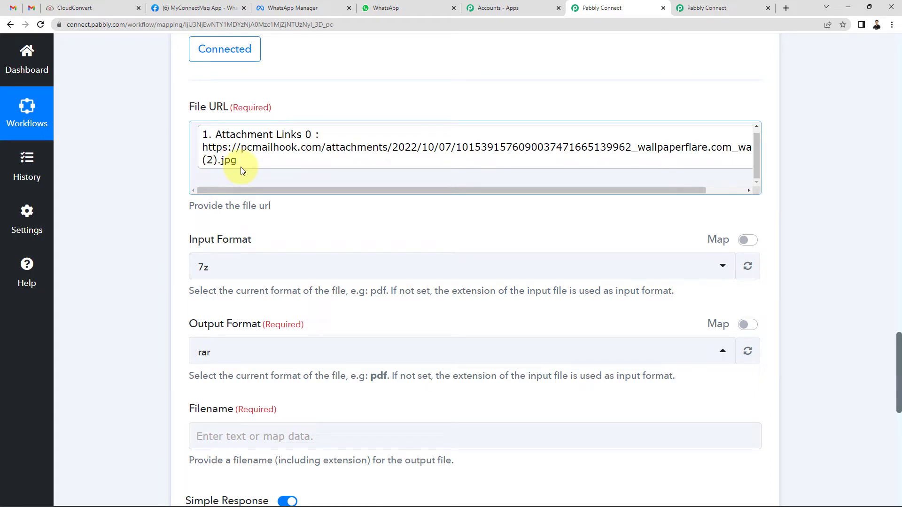
pyautogui.click(201, 268)
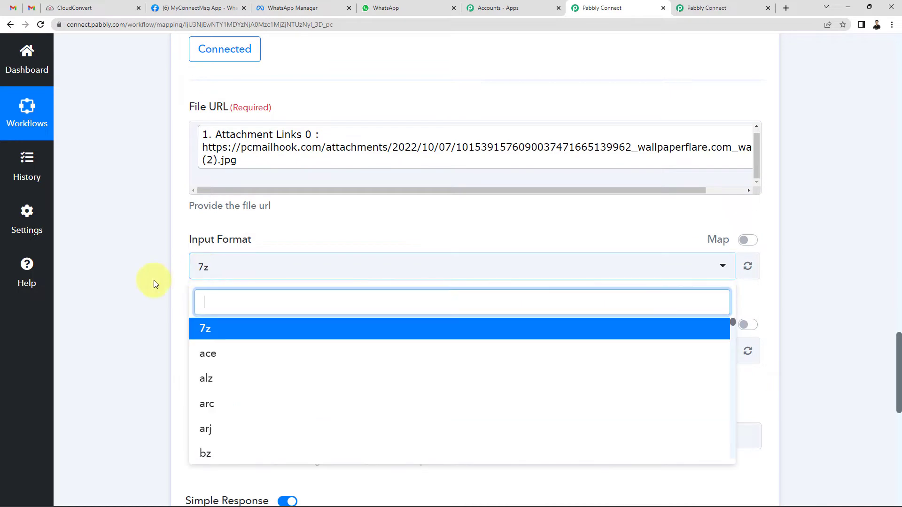
pyautogui.write('jp')
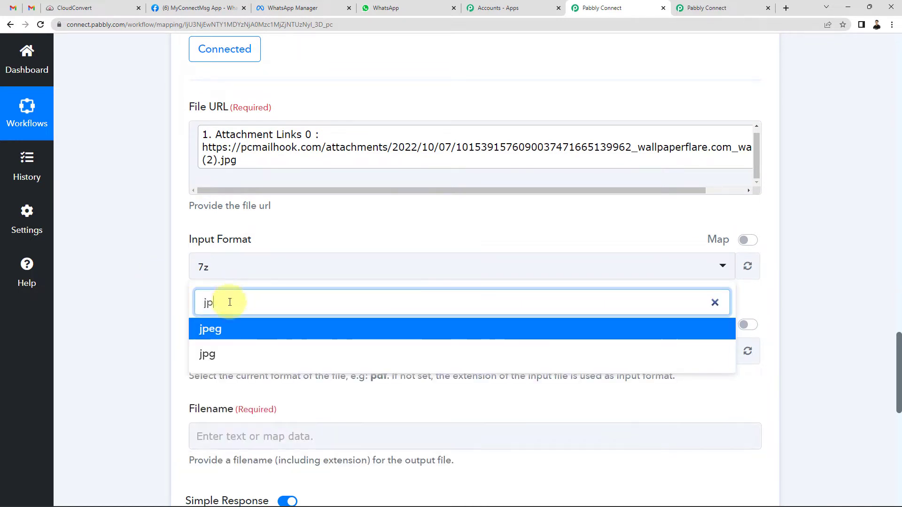
pyautogui.click(208, 356)
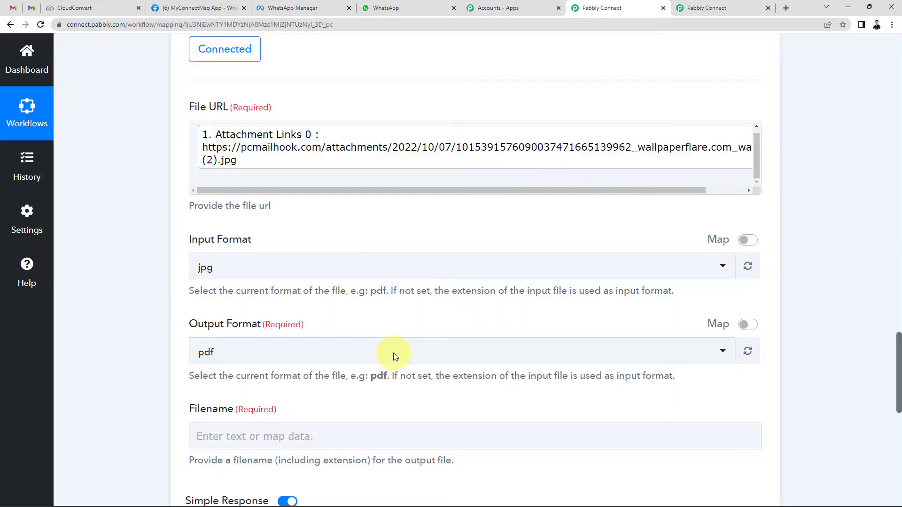
# Look through the available output formats and choose pdf for the converted file
pyautogui.click(207, 352)
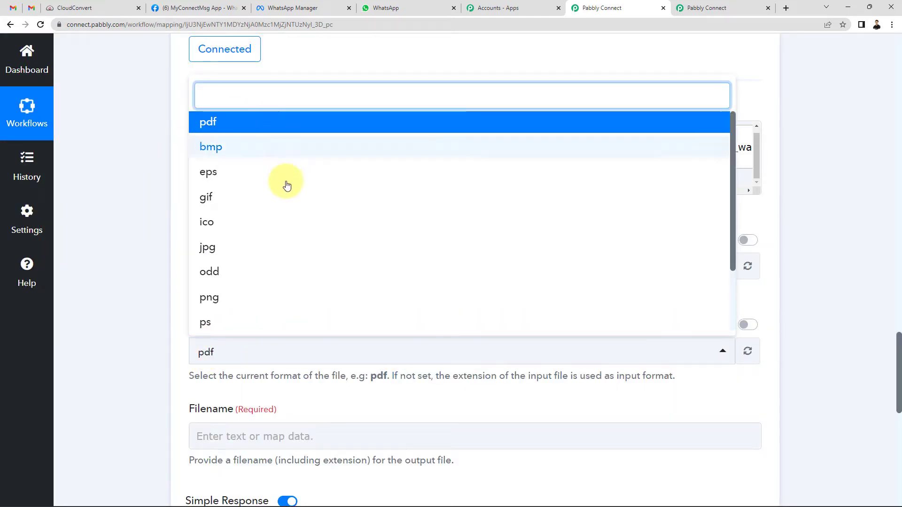
pyautogui.scroll(-2, 268, 253)
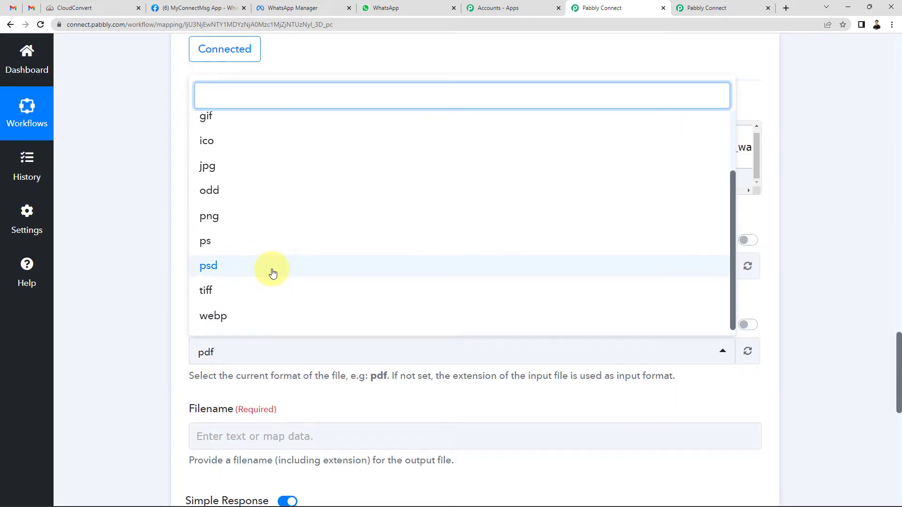
pyautogui.scroll(2, 272, 272)
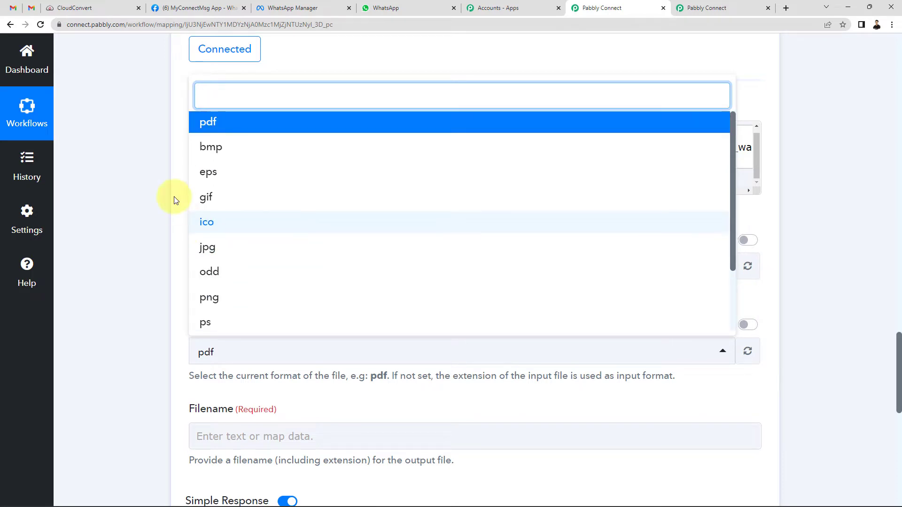
pyautogui.click(224, 125)
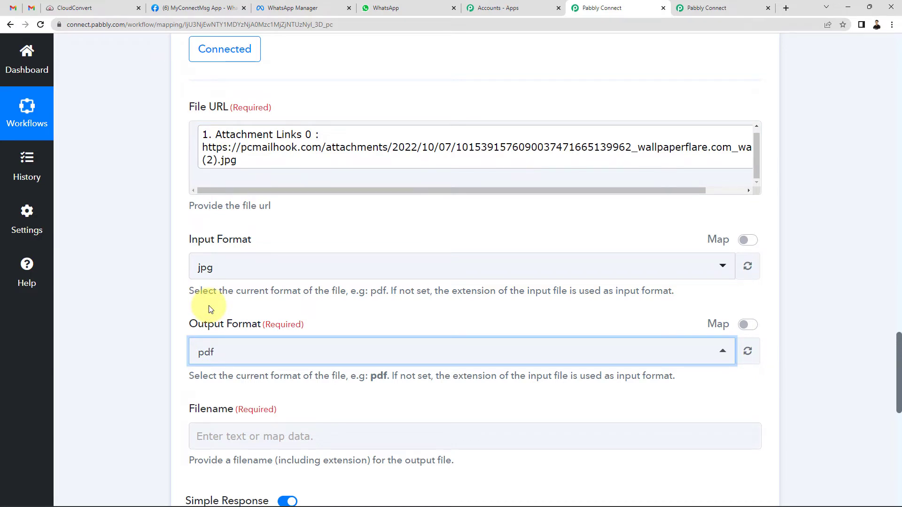
# Review the filename requirement for the output file, including its extension, against the mapped attachment URL and chosen formats
pyautogui.scroll(-1, 210, 309)
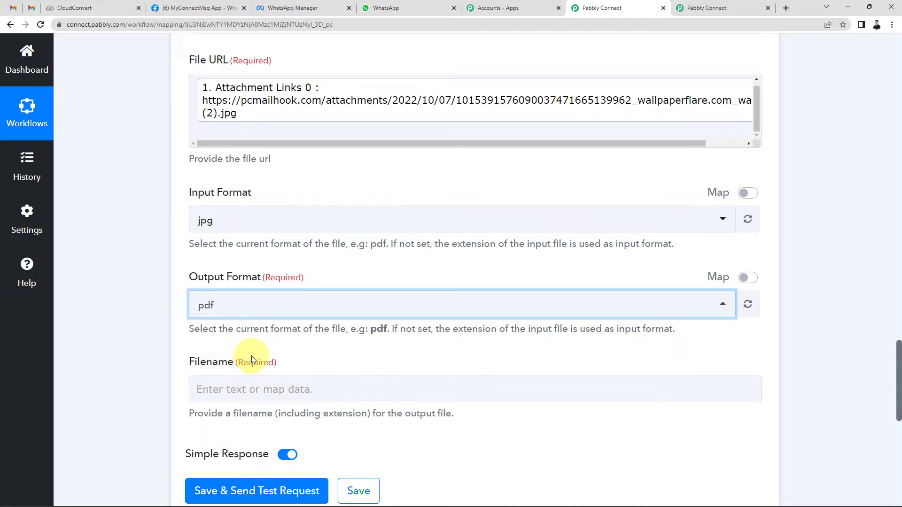
pyautogui.scroll(-2, 252, 360)
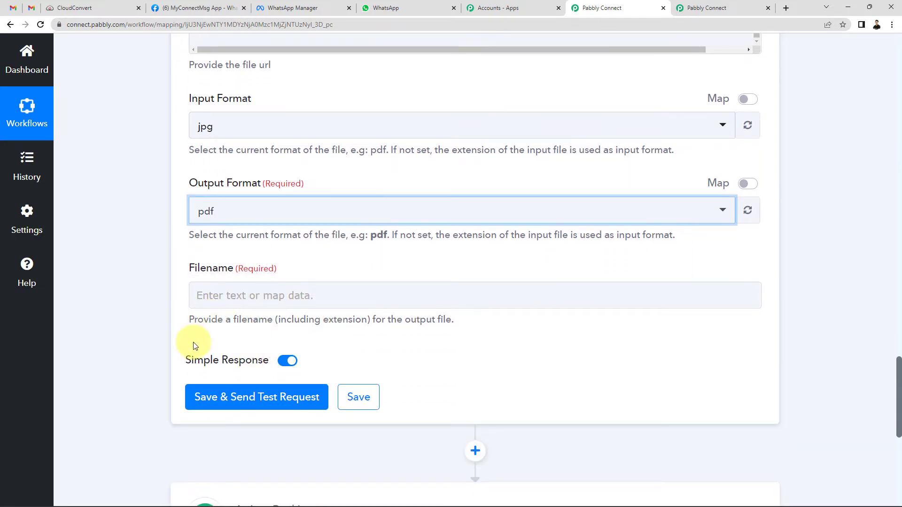
pyautogui.moveTo(280, 324); pyautogui.dragTo(365, 324)
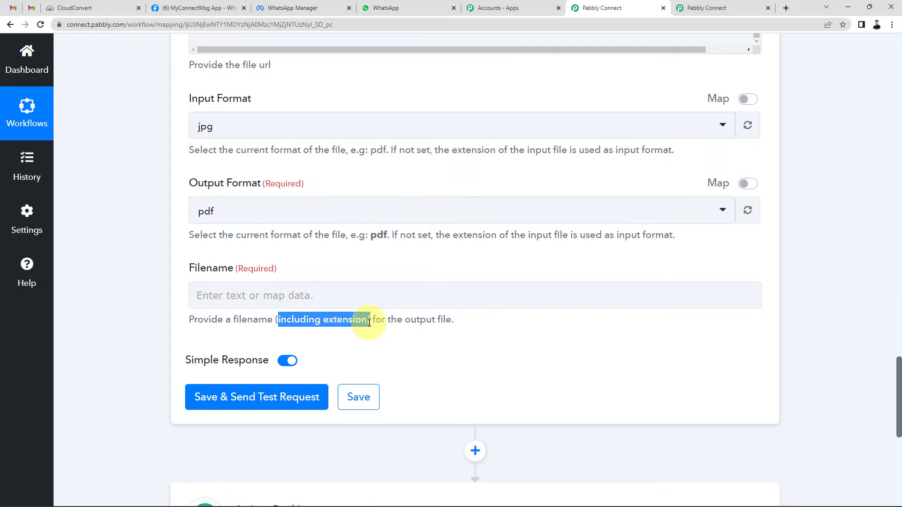
pyautogui.click(364, 323)
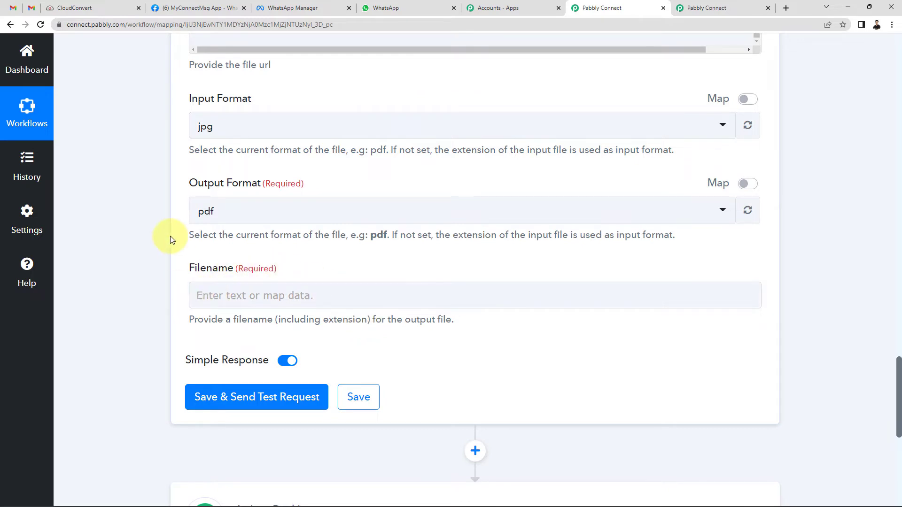
pyautogui.scroll(2, 184, 256)
pyautogui.scroll(1, 186, 249)
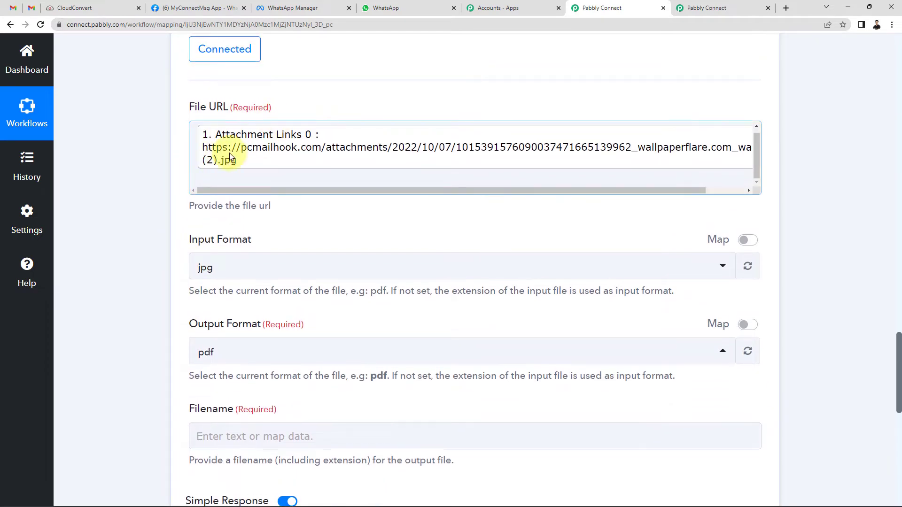
pyautogui.scroll(-2, 212, 357)
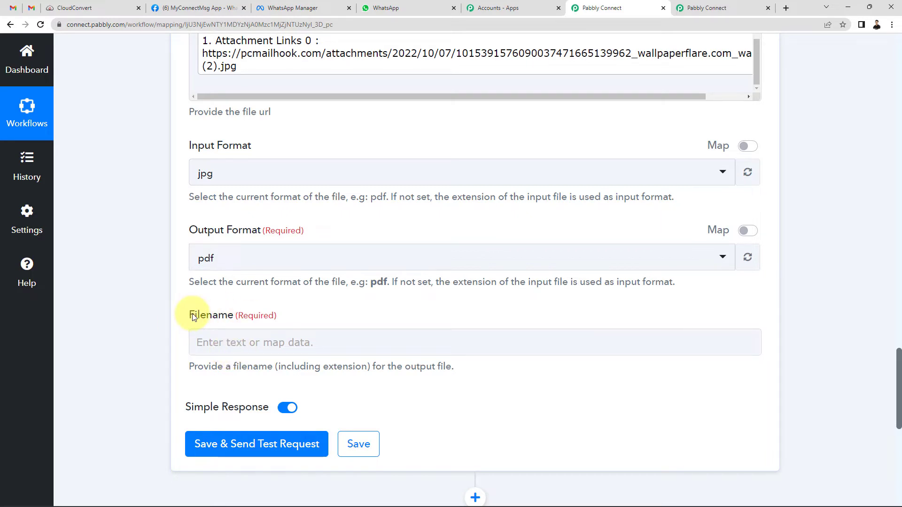
# Examine the email parser response for the From 0 Display sender name as a source for the output filename
pyautogui.scroll(15, 155, 289)
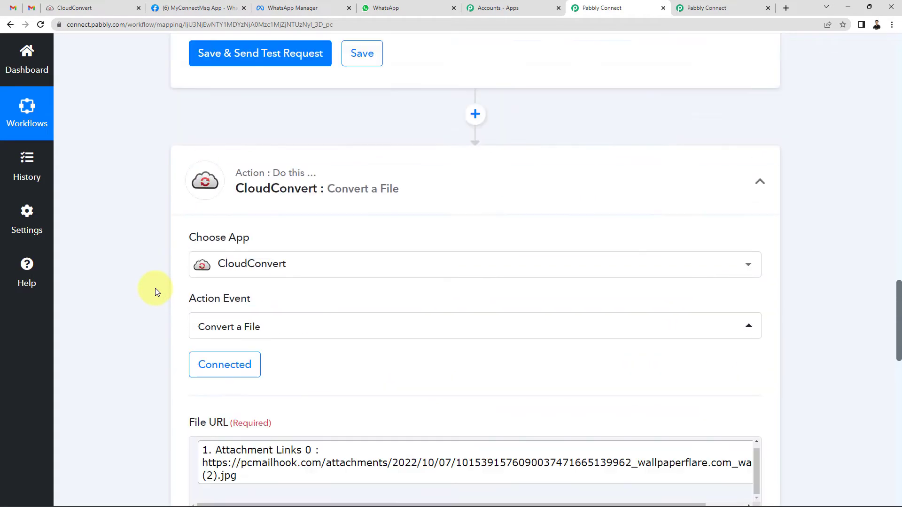
pyautogui.scroll(15, 155, 289)
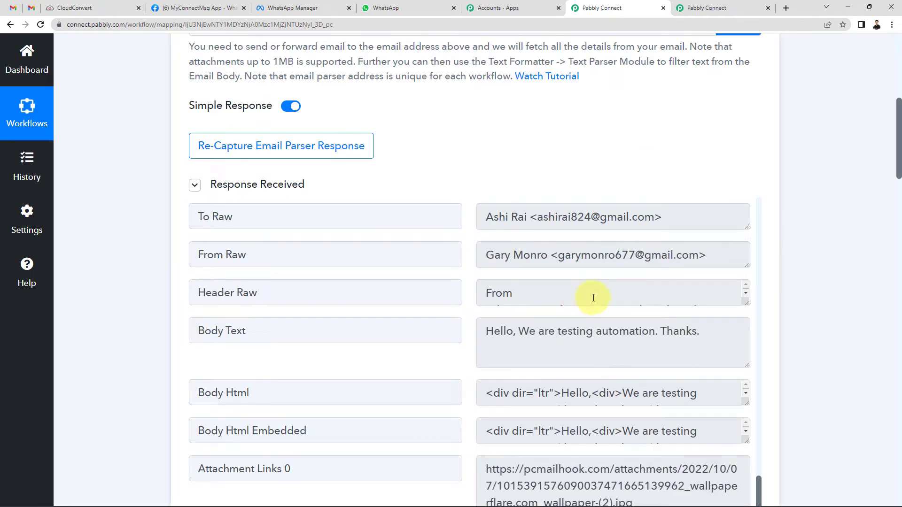
pyautogui.scroll(2, 593, 298)
pyautogui.scroll(15, 593, 297)
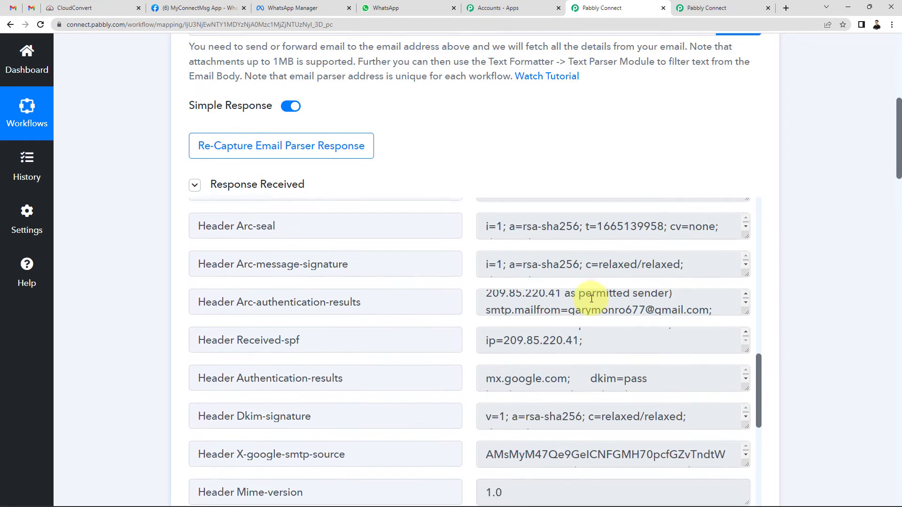
pyautogui.scroll(10, 591, 299)
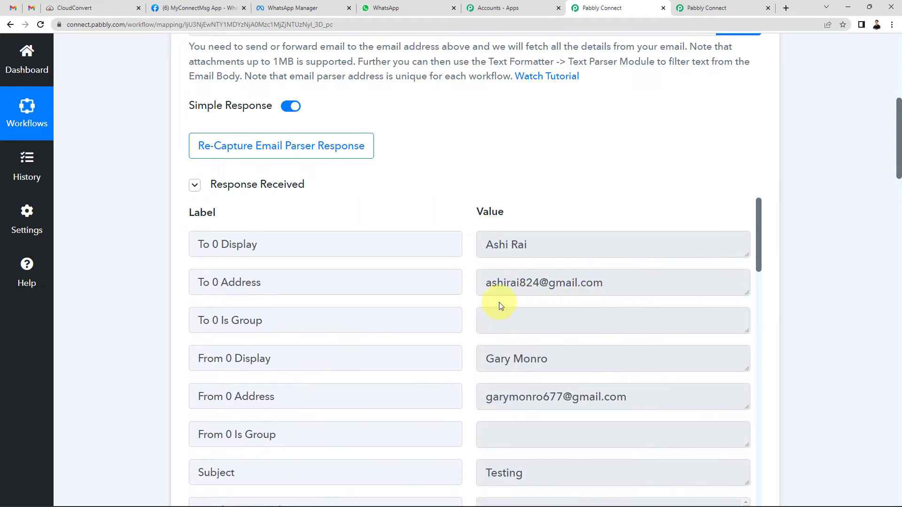
pyautogui.scroll(-1, 277, 292)
pyautogui.click(539, 261)
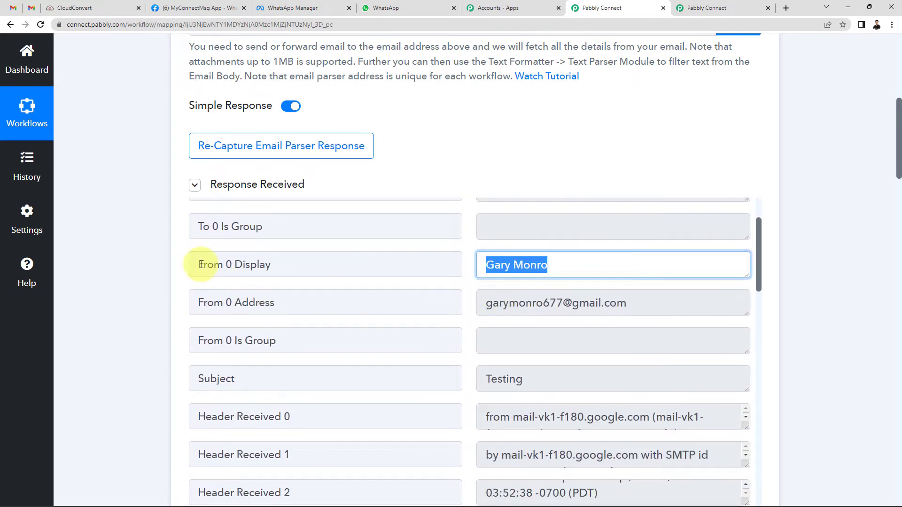
pyautogui.scroll(-15, 152, 278)
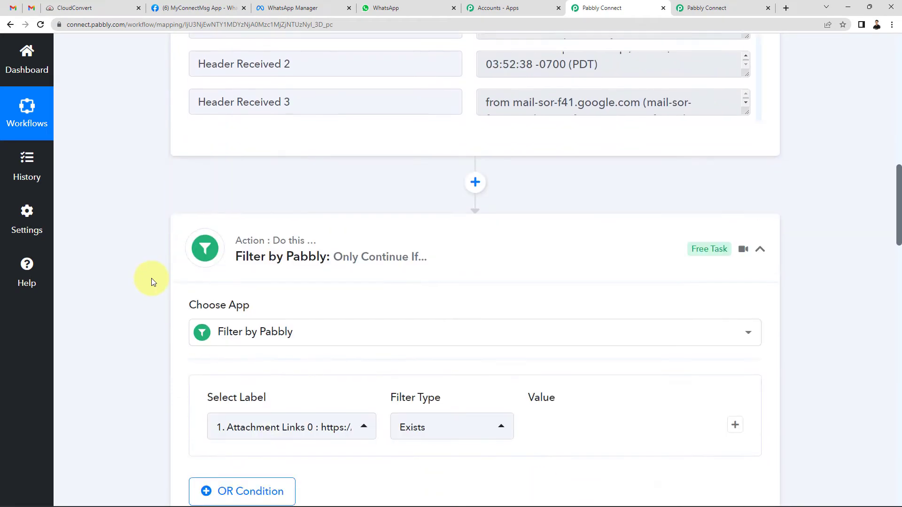
# Set the converted file's name to the mapped From 0 Display value from the email parser followed by .pdf
pyautogui.scroll(-20, 150, 278)
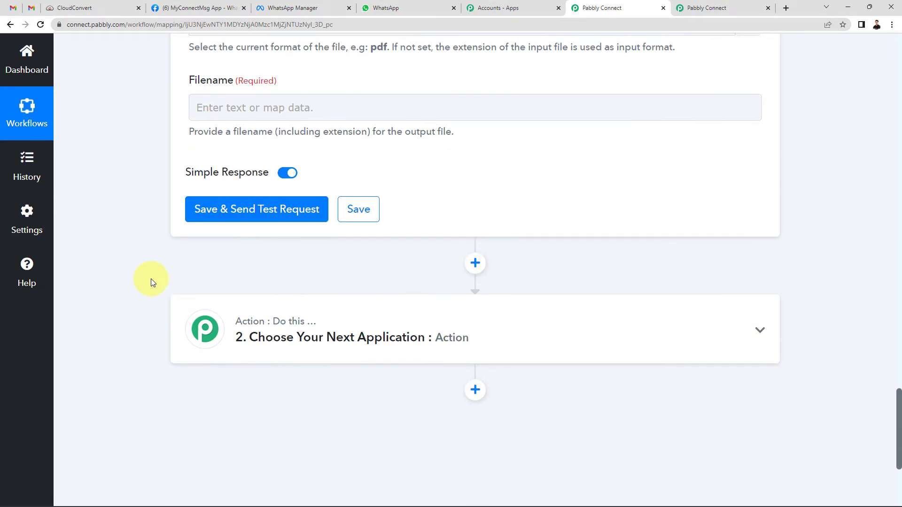
pyautogui.scroll(1, 152, 282)
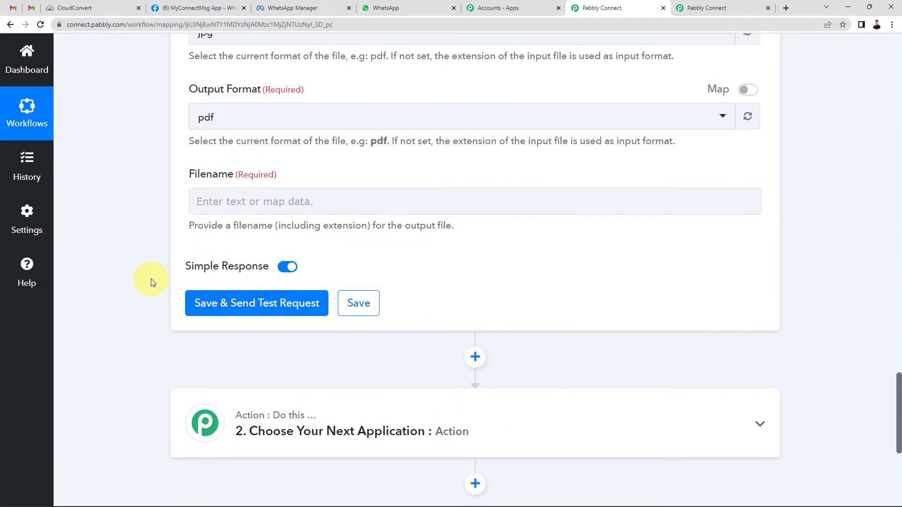
pyautogui.click(277, 193)
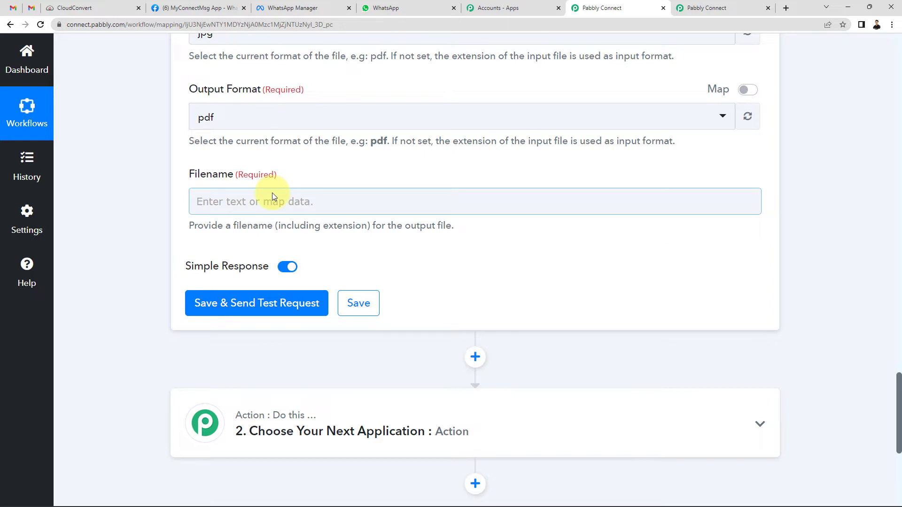
pyautogui.click(272, 193)
pyautogui.click(282, 306)
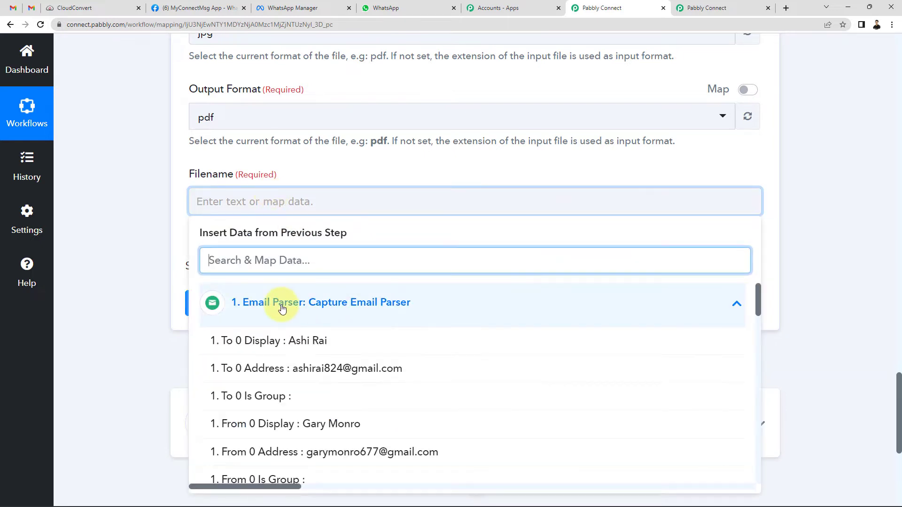
pyautogui.scroll(-1, 228, 396)
pyautogui.click(348, 376)
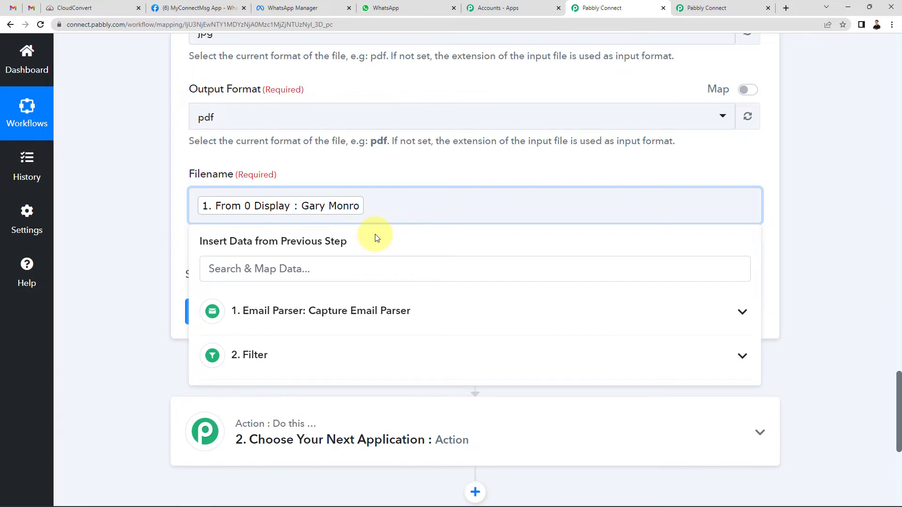
pyautogui.write('.pdf')
pyautogui.click(159, 223)
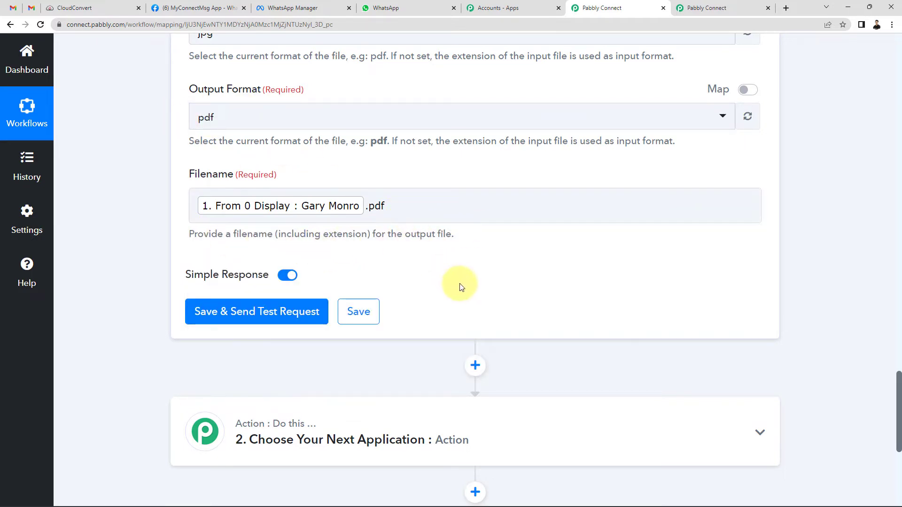
pyautogui.scroll(-1, 458, 285)
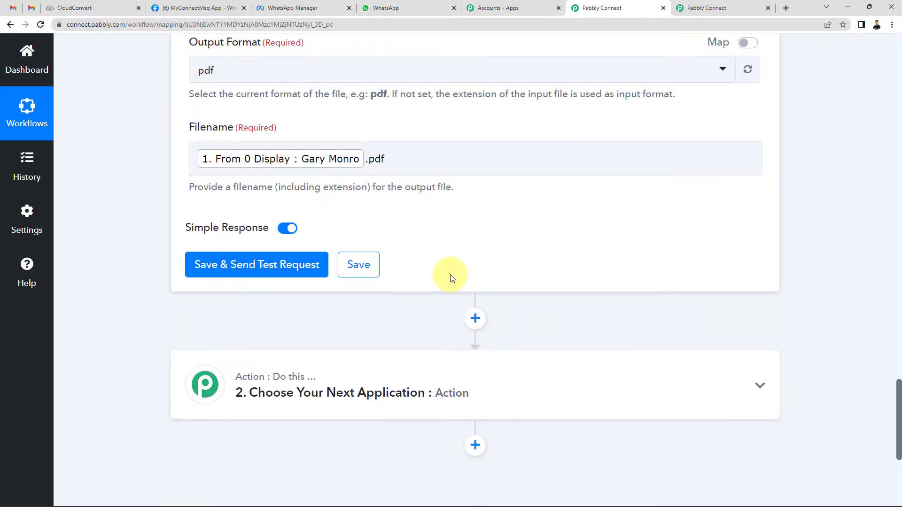
pyautogui.click(294, 273)
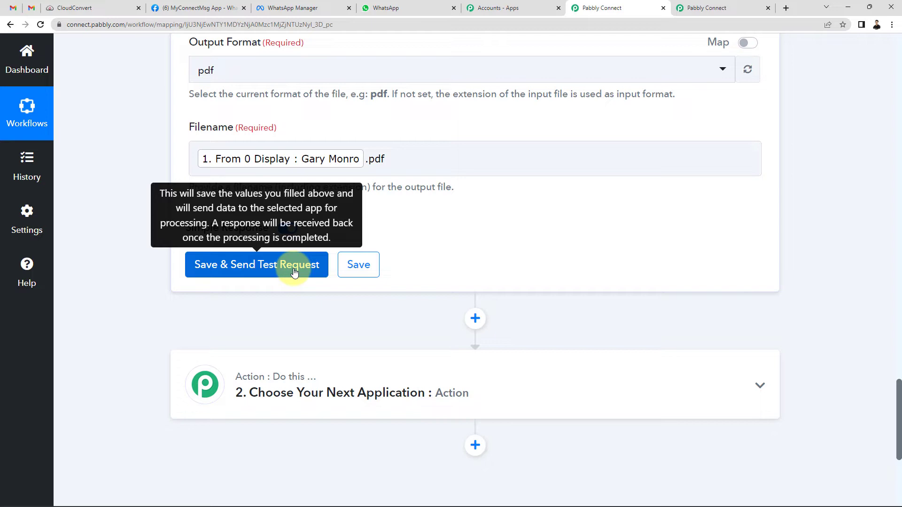
# Enable mapping for the CloudConvert input format and clear its fixed jpg value
pyautogui.scroll(4, 582, 247)
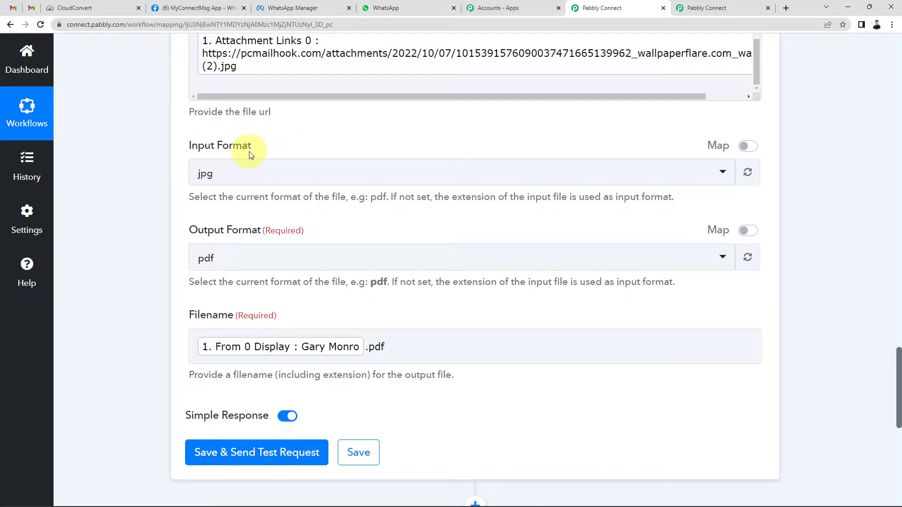
pyautogui.click(748, 146)
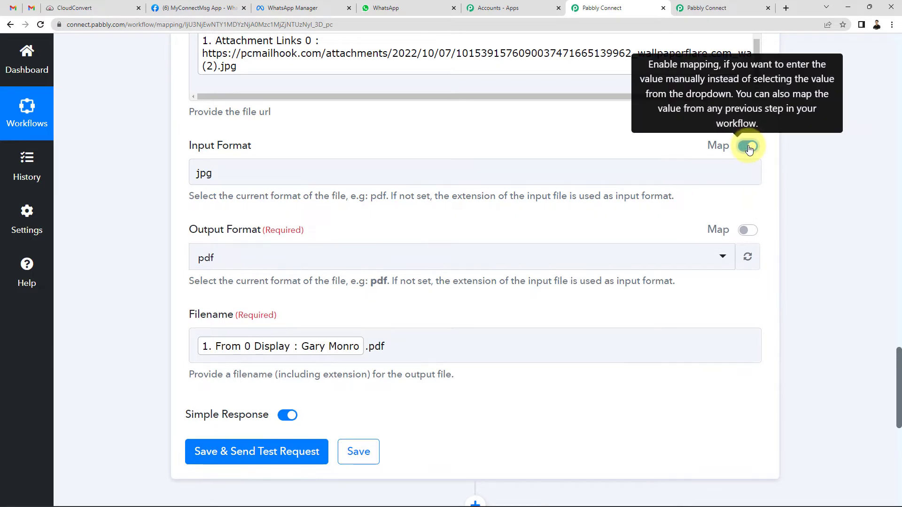
pyautogui.click(328, 167)
pyautogui.hotkey('ctrl', 'a')
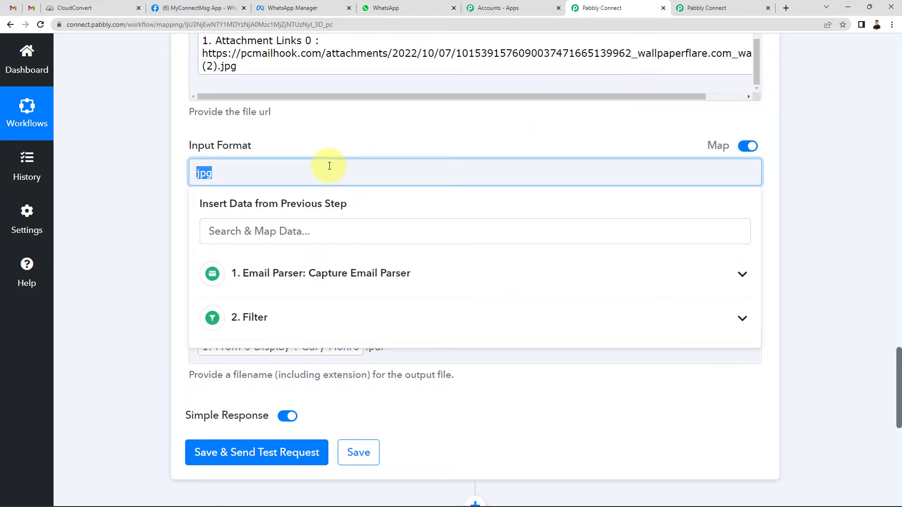
pyautogui.press('BackSpace')
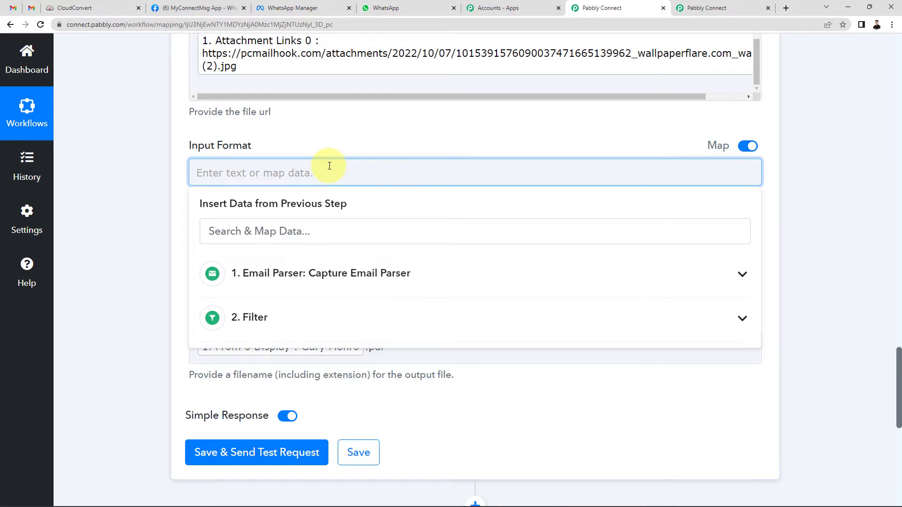
pyautogui.click(398, 140)
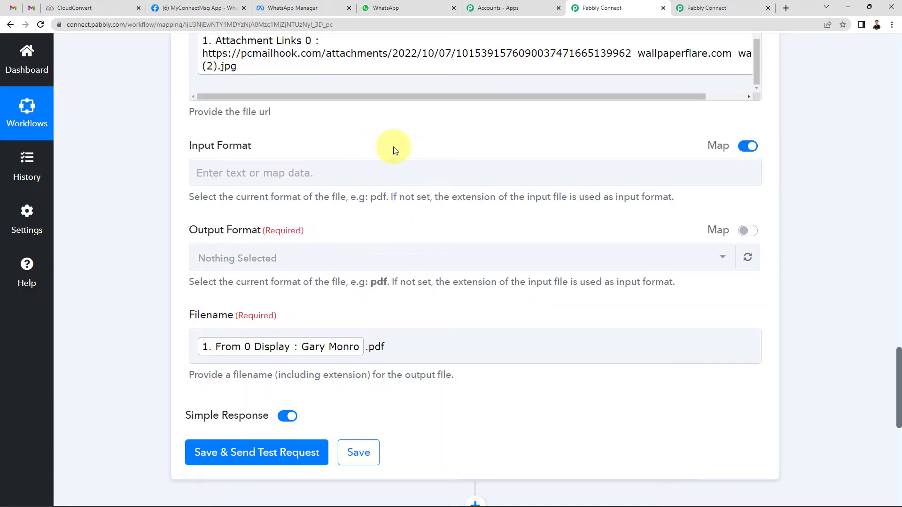
# Add a Text Formatter by Pabbly action between the filter and the CloudConvert action
pyautogui.scroll(10, 394, 150)
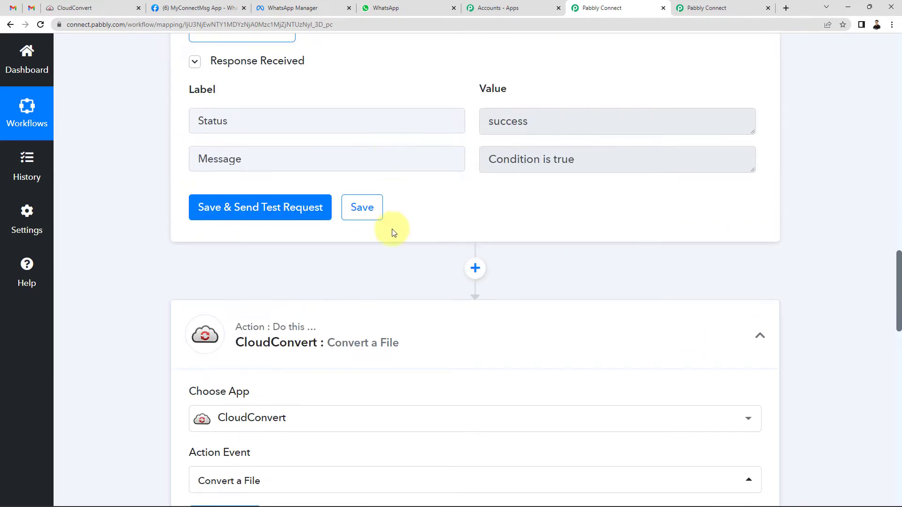
pyautogui.click(475, 268)
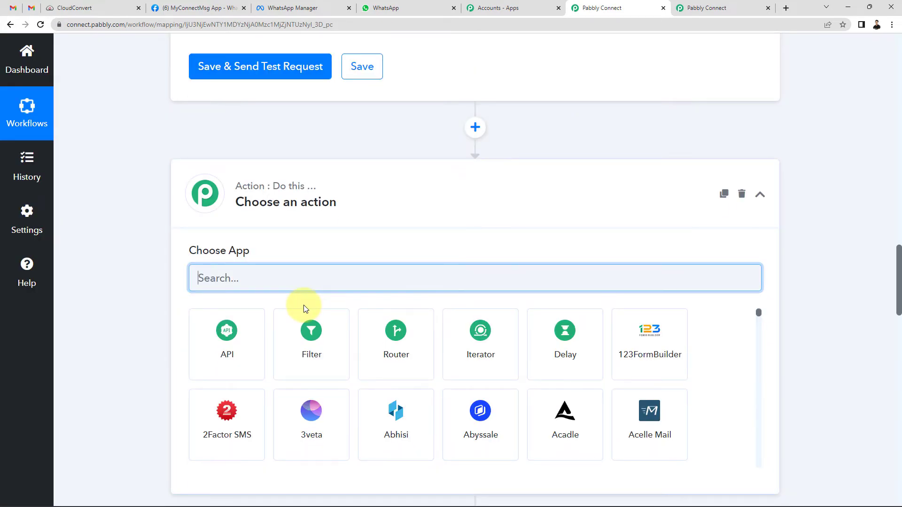
pyautogui.write('text')
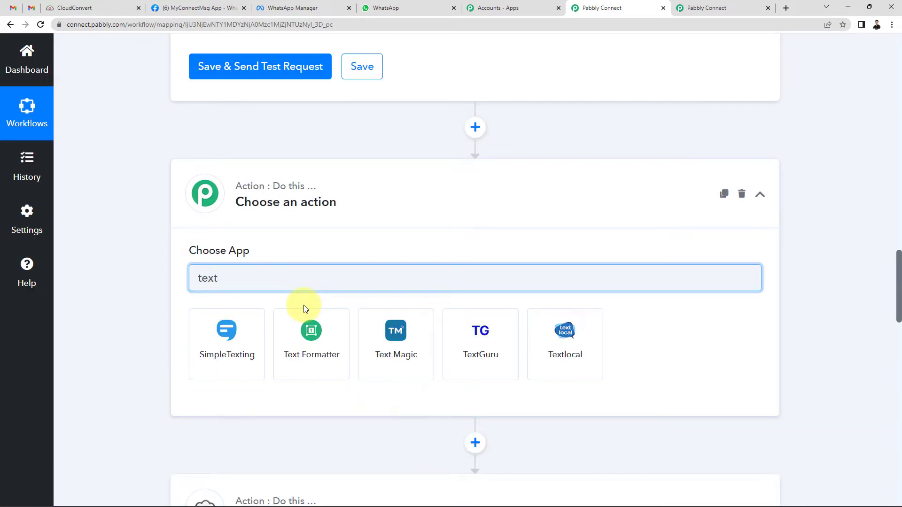
pyautogui.click(333, 366)
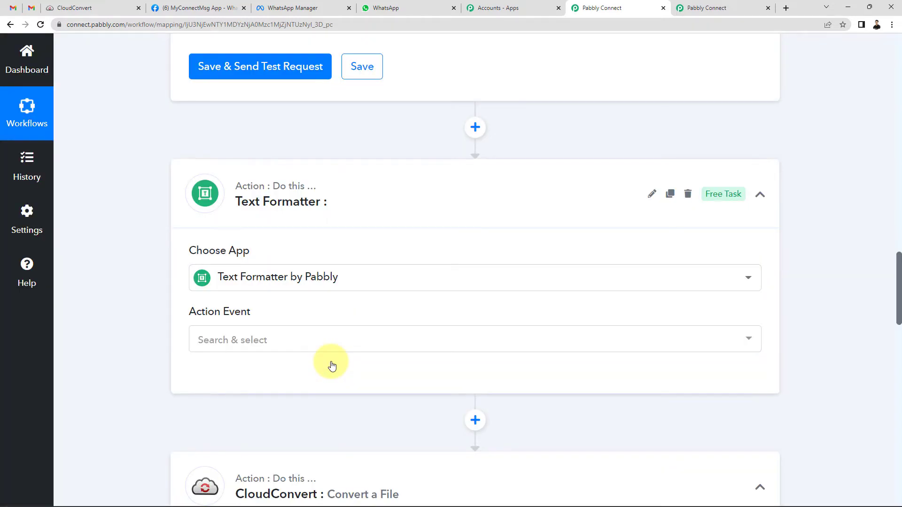
# Choose Split Text as the Text Formatter's action event and connect it
pyautogui.scroll(-4, 332, 365)
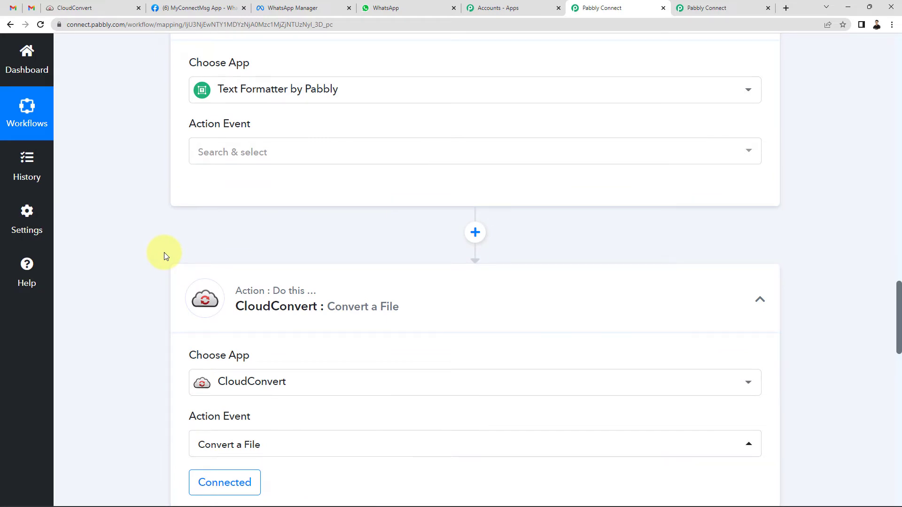
pyautogui.click(230, 159)
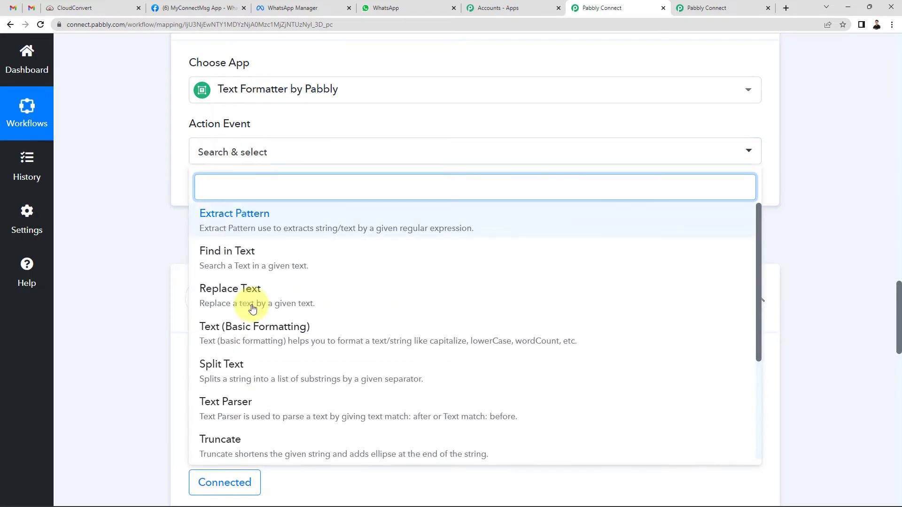
pyautogui.click(231, 376)
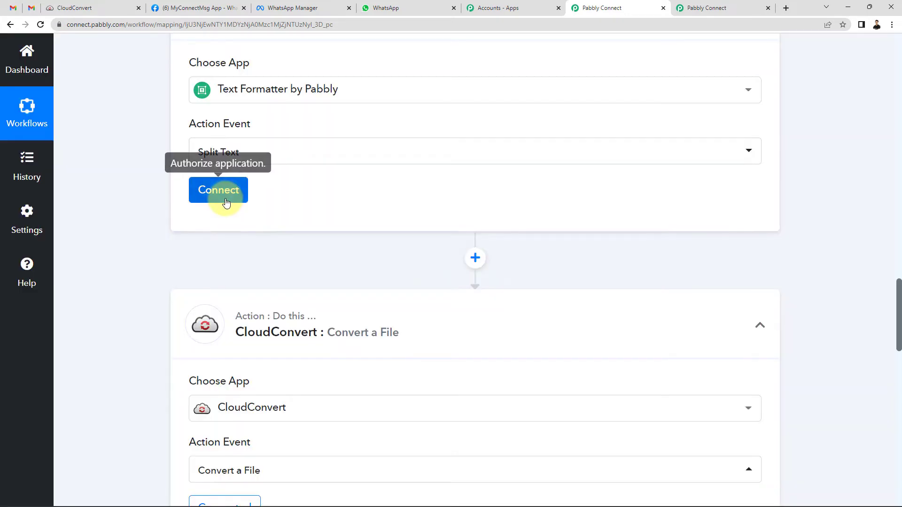
pyautogui.click(228, 199)
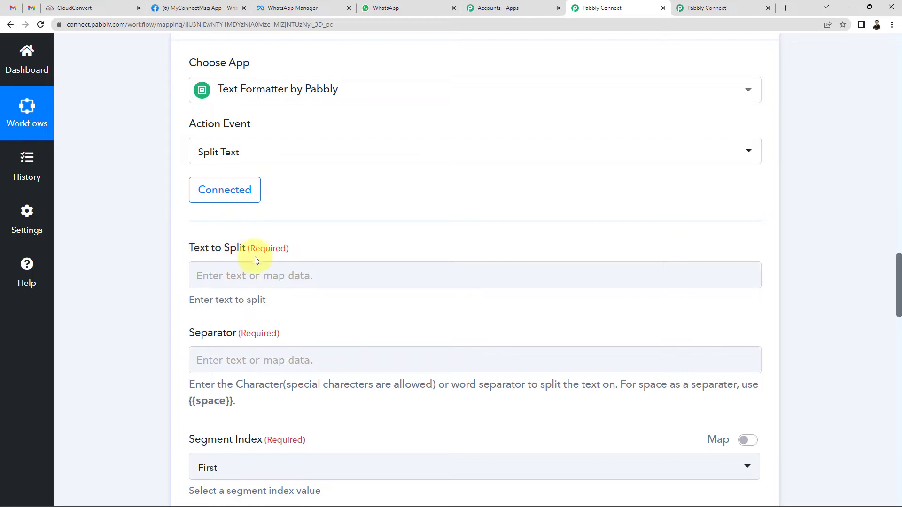
# Map Attachment Links 0 from the email parser as the text to split
pyautogui.click(259, 272)
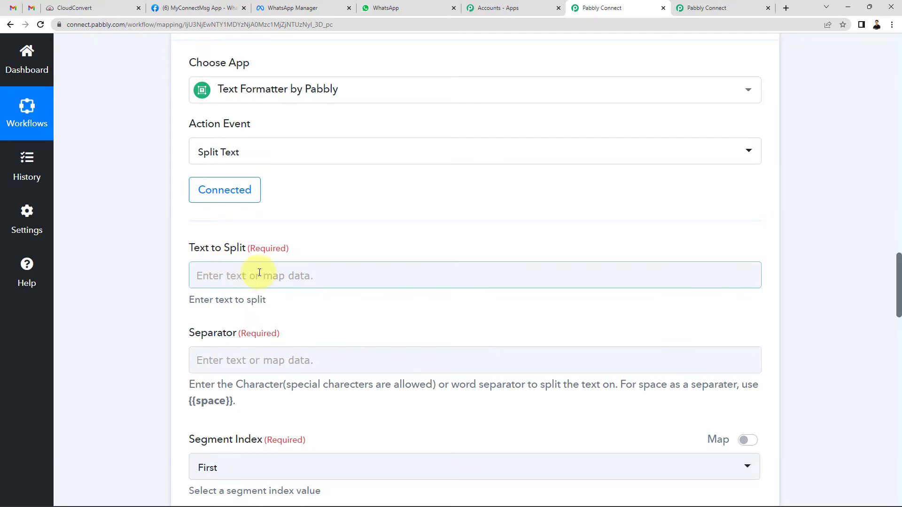
pyautogui.click(234, 272)
pyautogui.click(279, 376)
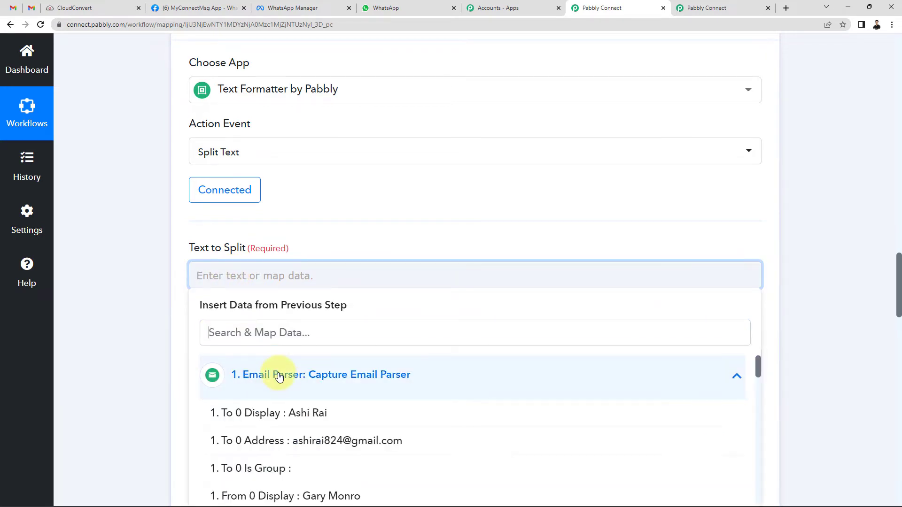
pyautogui.scroll(-3, 176, 364)
pyautogui.scroll(-15, 304, 352)
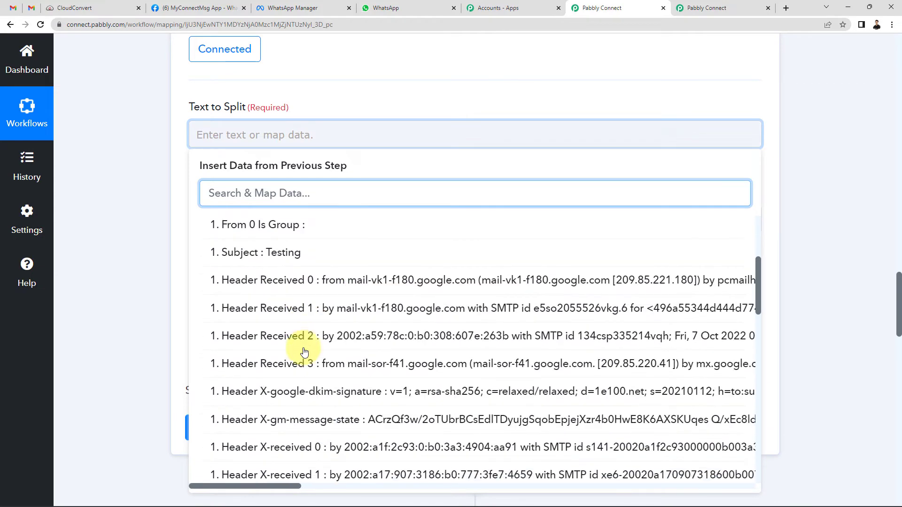
pyautogui.scroll(-5, 305, 352)
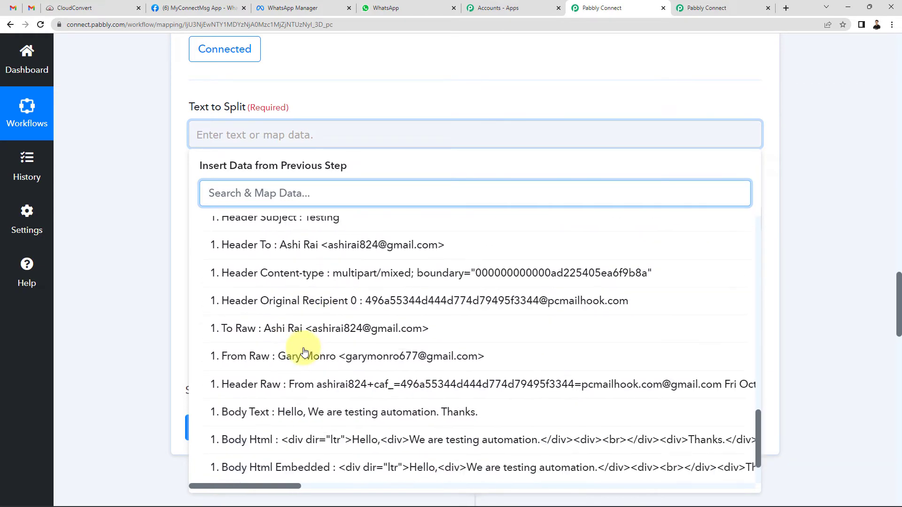
pyautogui.click(313, 431)
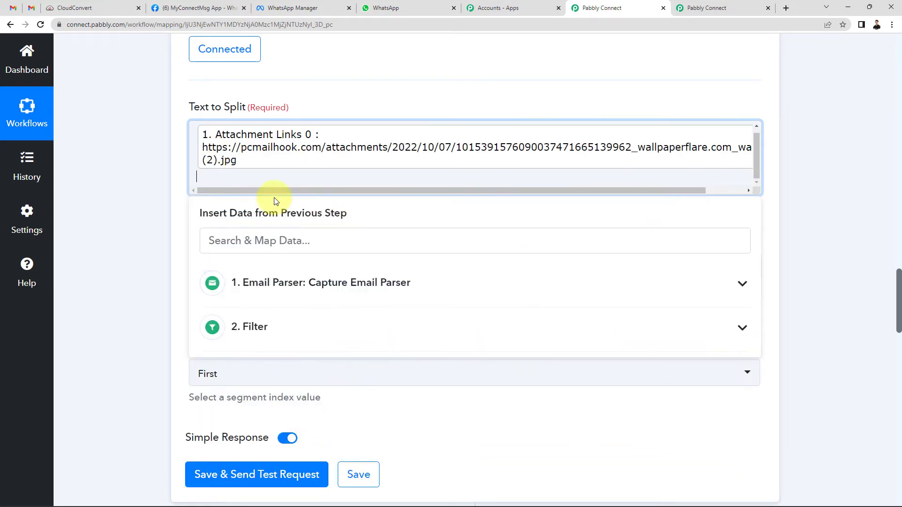
pyautogui.click(151, 194)
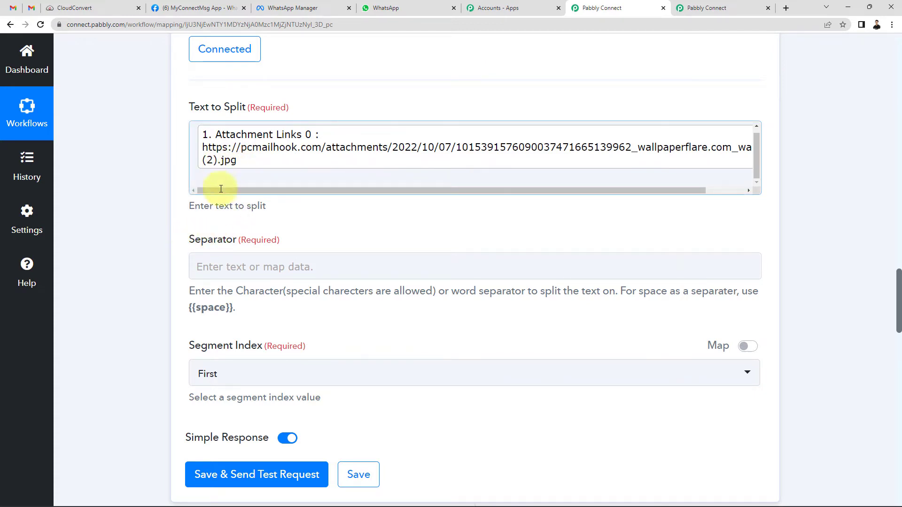
# Set the separator to a full stop (.) and the segment index to Last for the text split
pyautogui.click(237, 265)
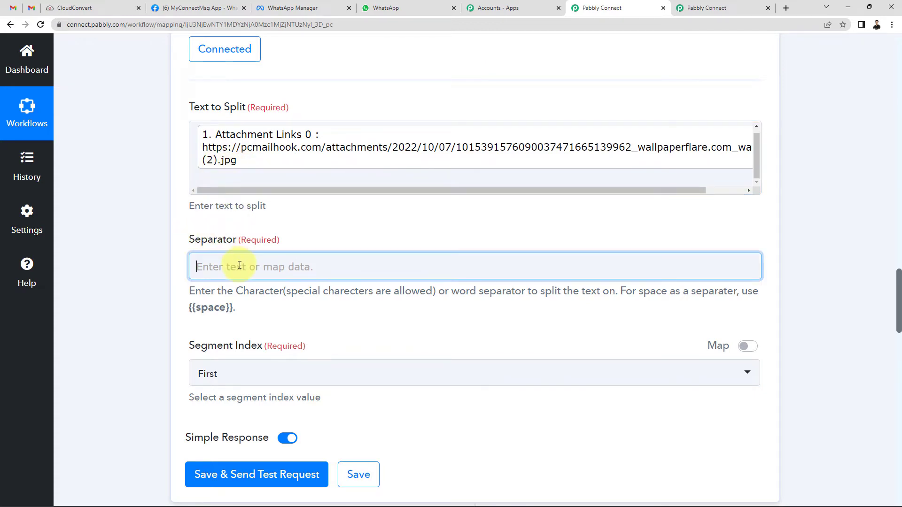
pyautogui.click(142, 266)
pyautogui.scroll(-2, 171, 266)
pyautogui.click(247, 286)
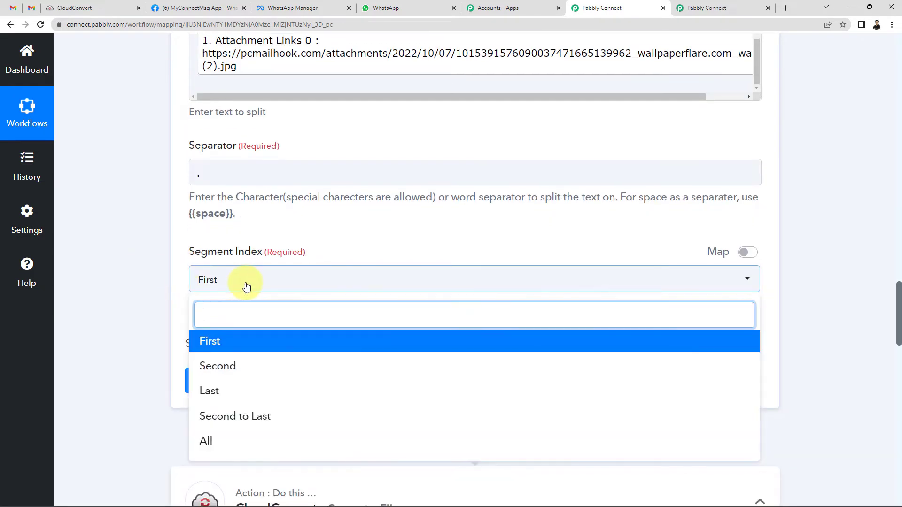
pyautogui.click(223, 396)
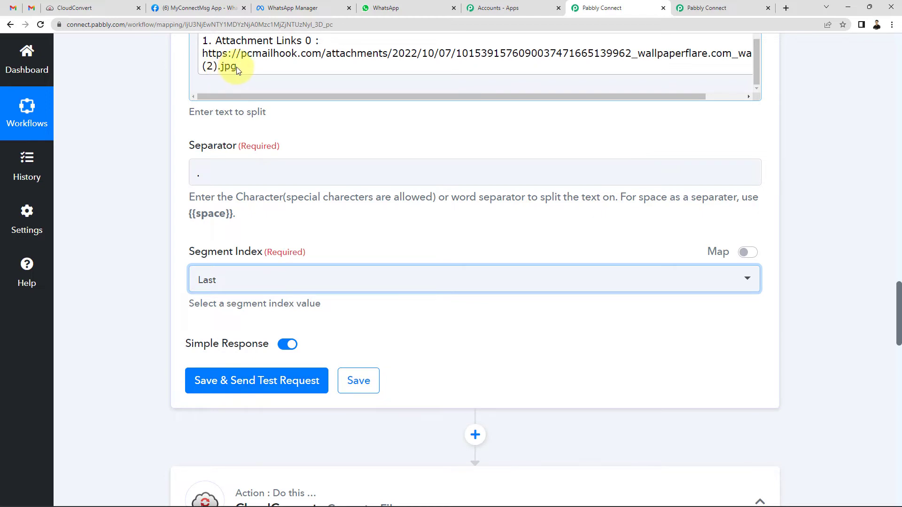
# Save the Split Text action, send its test request, and check the returned result value
pyautogui.click(256, 381)
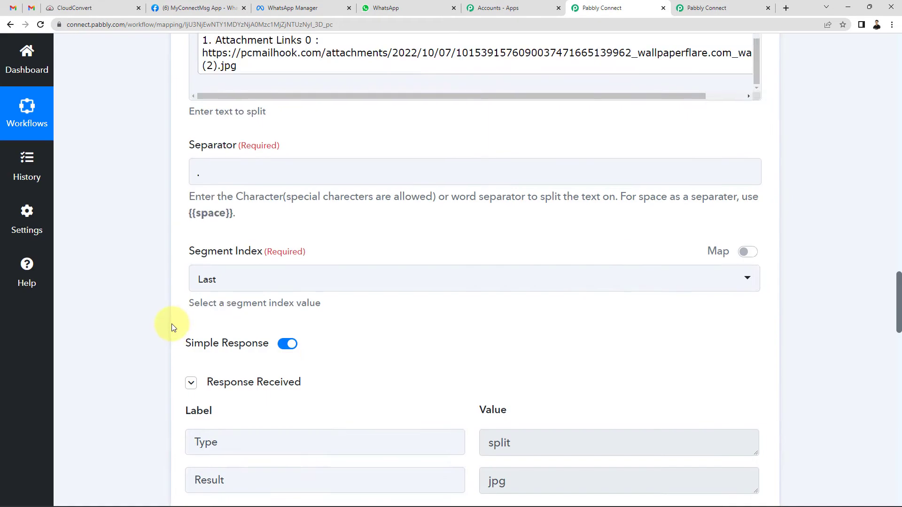
pyautogui.scroll(-3, 171, 322)
pyautogui.moveTo(487, 341); pyautogui.dragTo(526, 340)
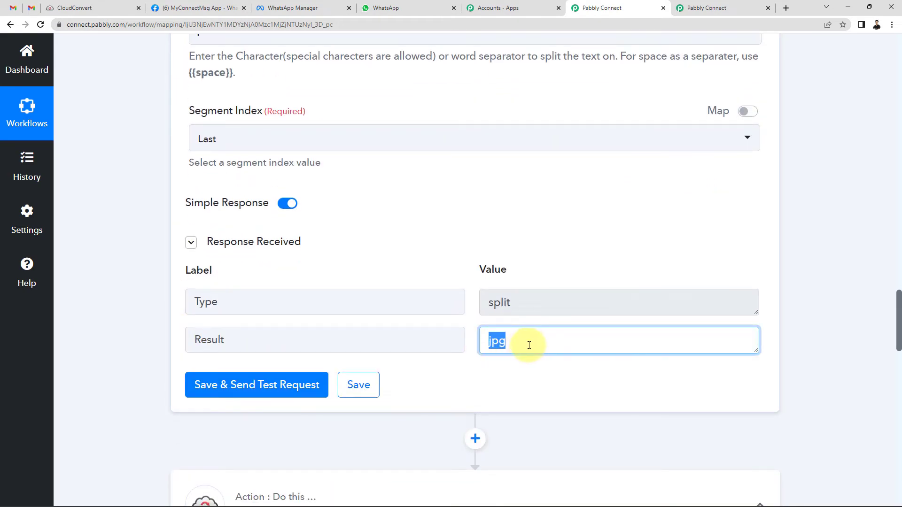
# Save the existing account connection of the CloudConvert Convert a File action again to reload its fields
pyautogui.scroll(-15, 144, 335)
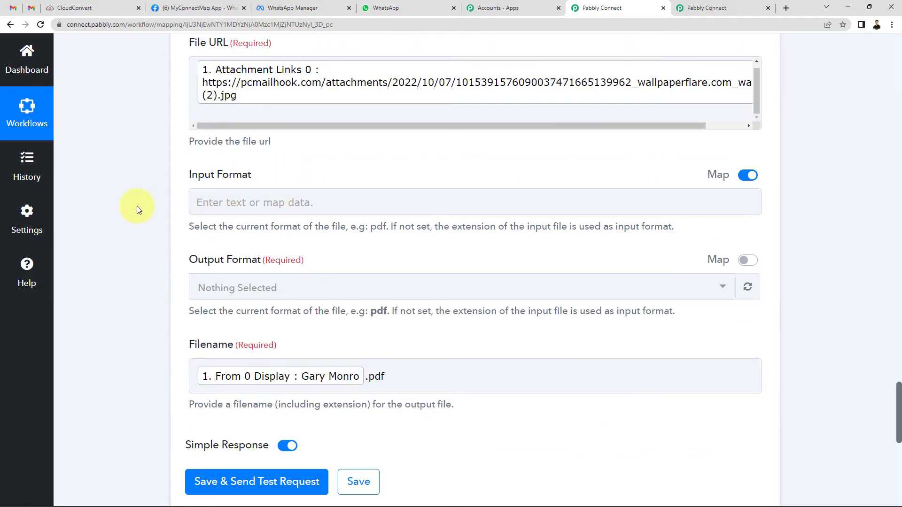
pyautogui.scroll(6, 137, 206)
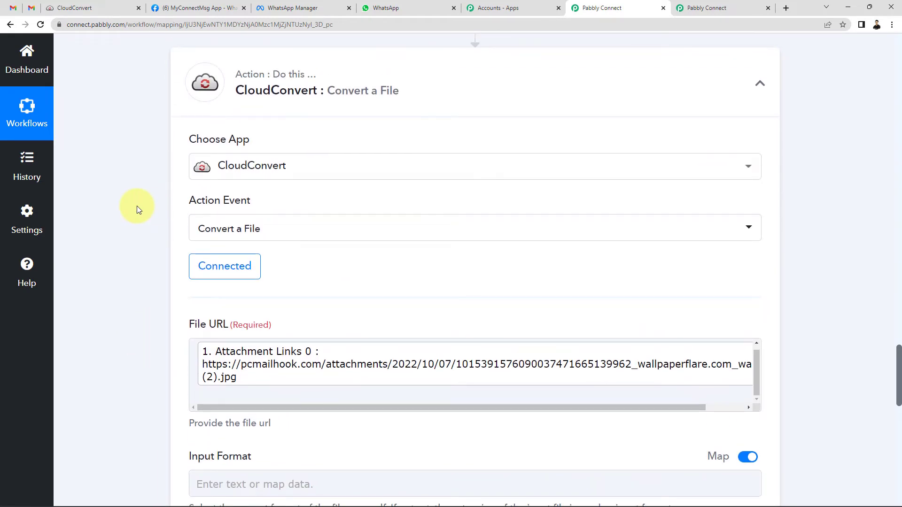
pyautogui.click(217, 268)
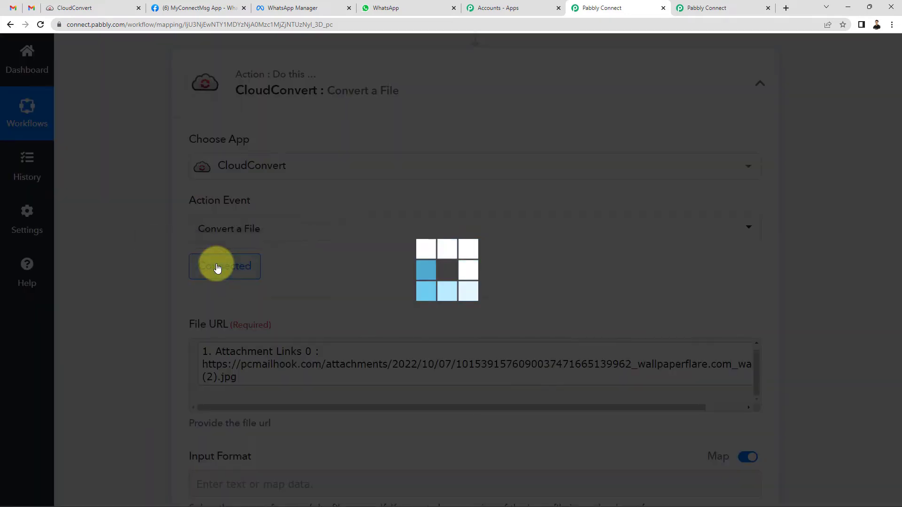
pyautogui.click(489, 477)
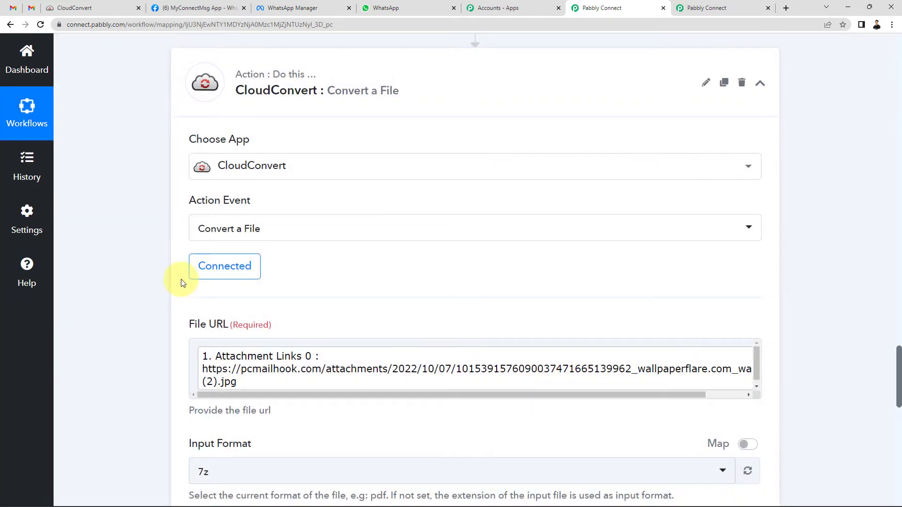
# Enable mapping for the Input Format and map it to the Result of the Split Text step
pyautogui.scroll(-3, 130, 275)
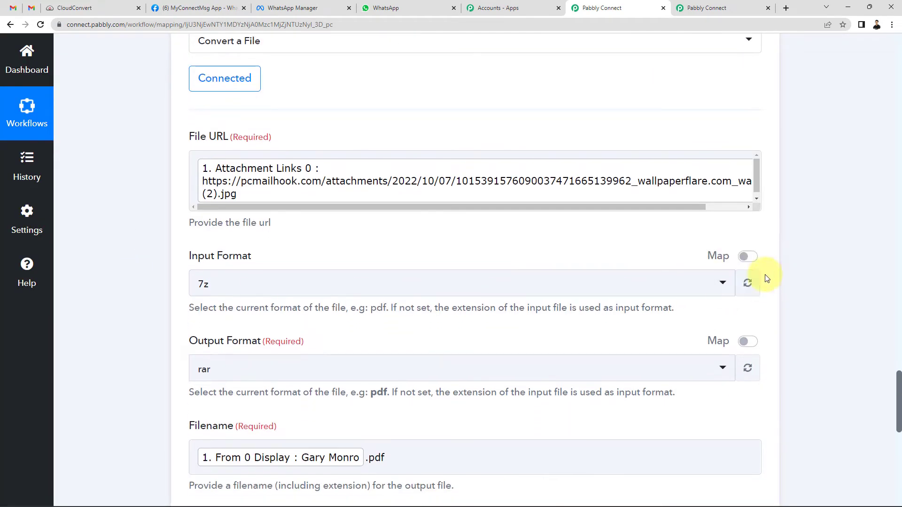
pyautogui.click(755, 258)
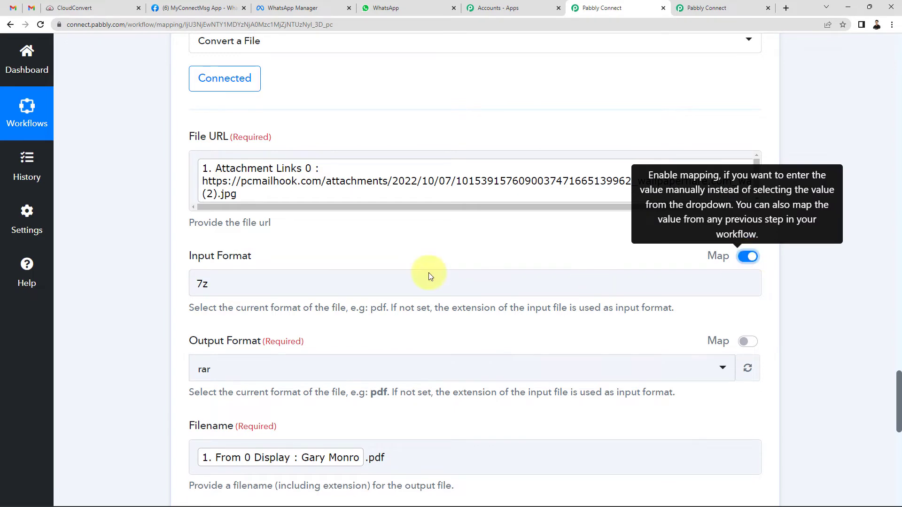
pyautogui.click(235, 283)
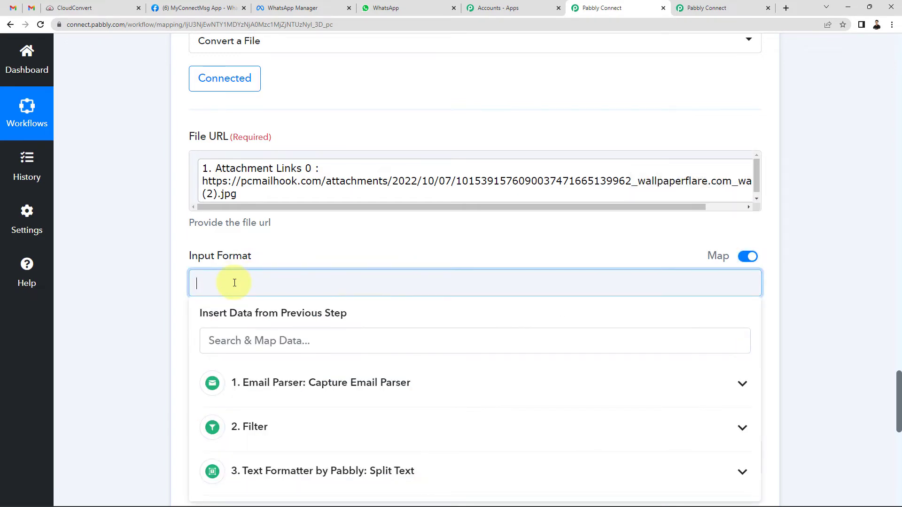
pyautogui.scroll(-2, 150, 345)
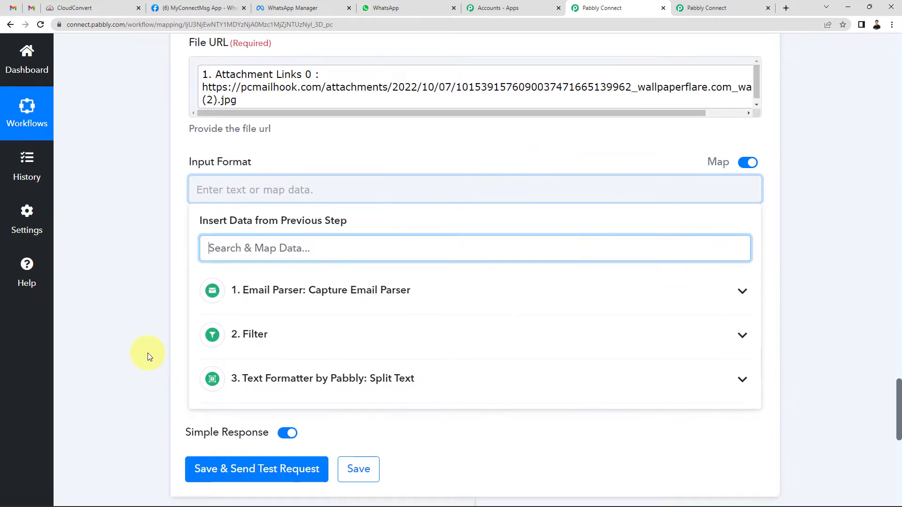
pyautogui.click(355, 386)
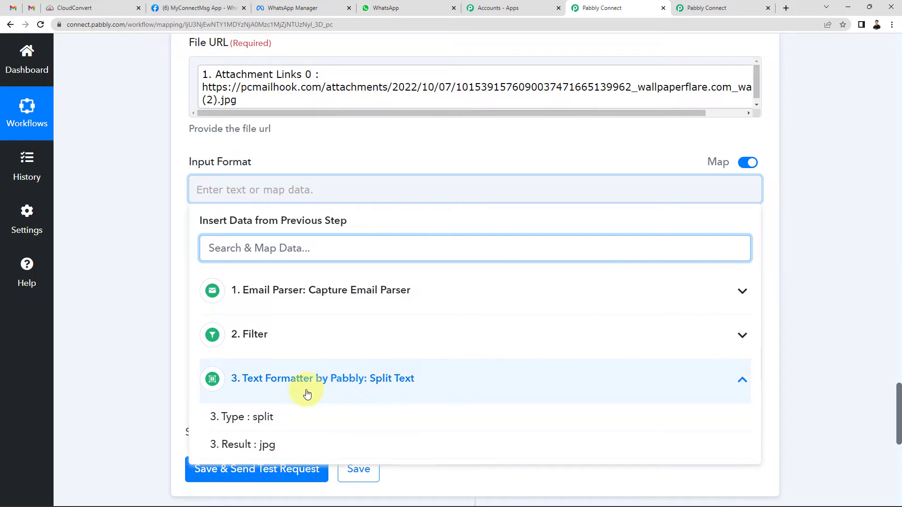
pyautogui.click(264, 447)
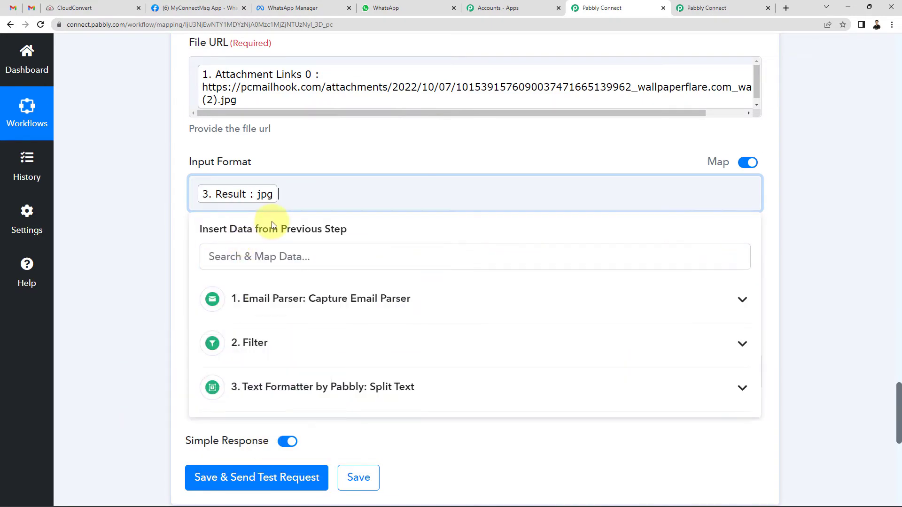
pyautogui.click(160, 202)
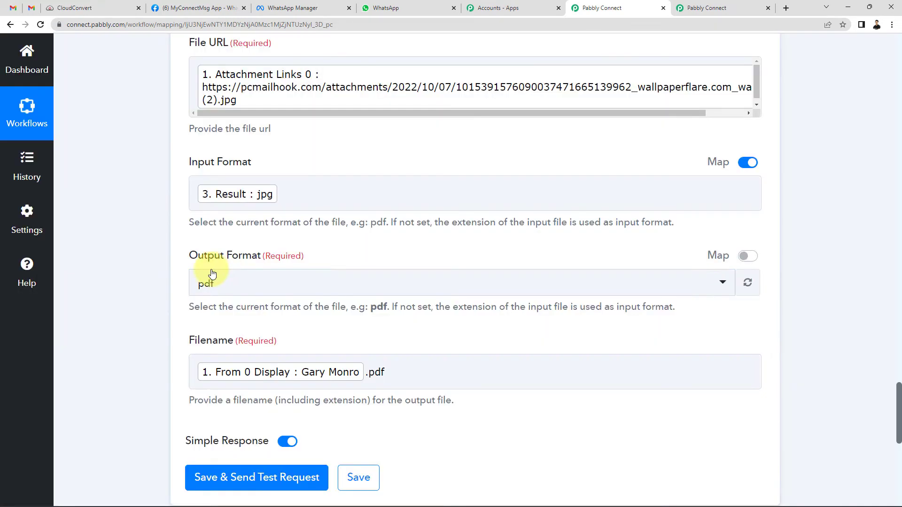
# Check the available Output Format options of the Convert a File action
pyautogui.click(210, 285)
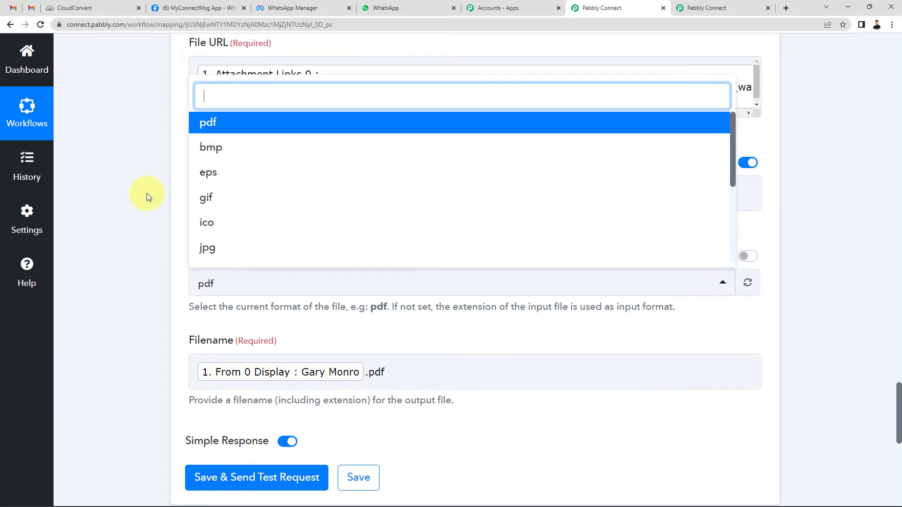
pyautogui.click(147, 193)
pyautogui.click(222, 285)
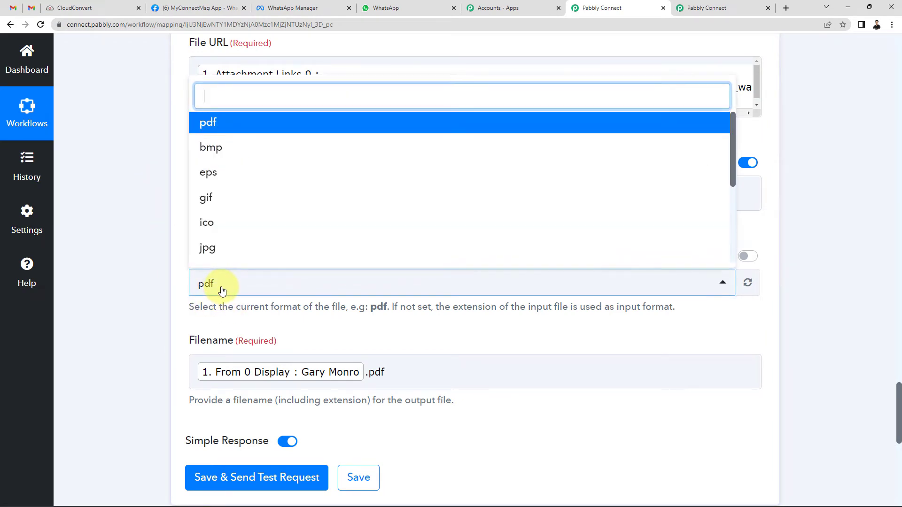
pyautogui.click(137, 221)
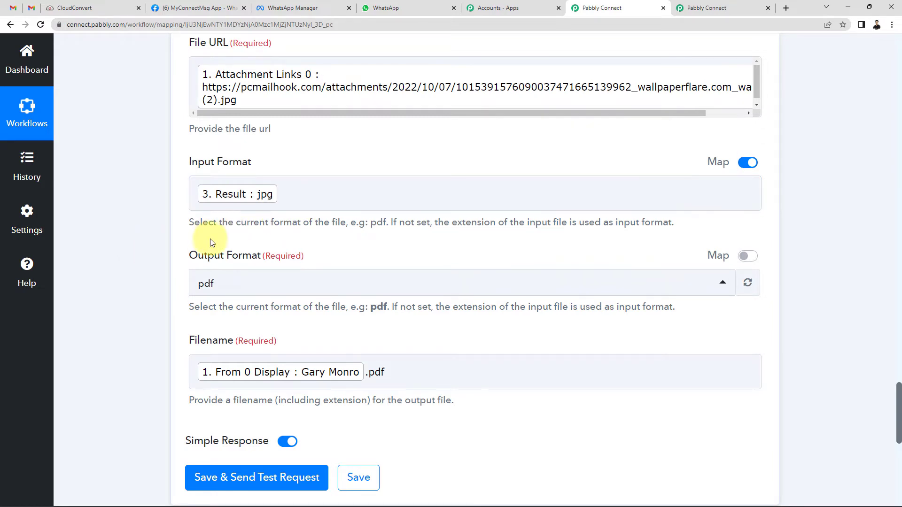
# Review the Convert a File action's output format and filename, save it, and send its test request
pyautogui.scroll(-2, 209, 233)
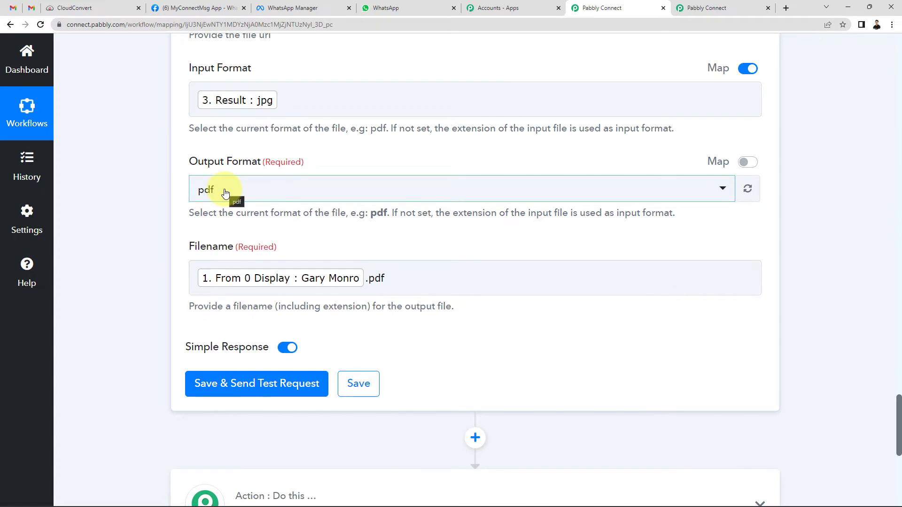
pyautogui.scroll(-3, 155, 214)
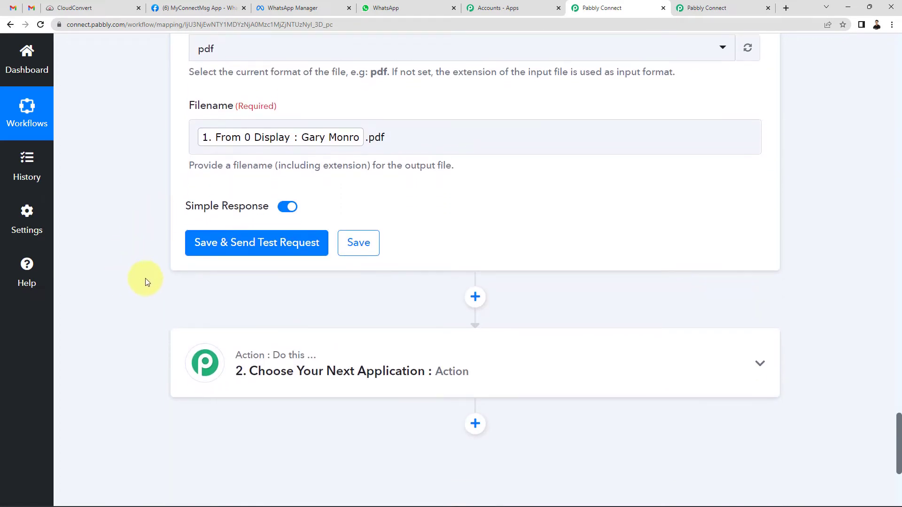
pyautogui.scroll(2, 258, 252)
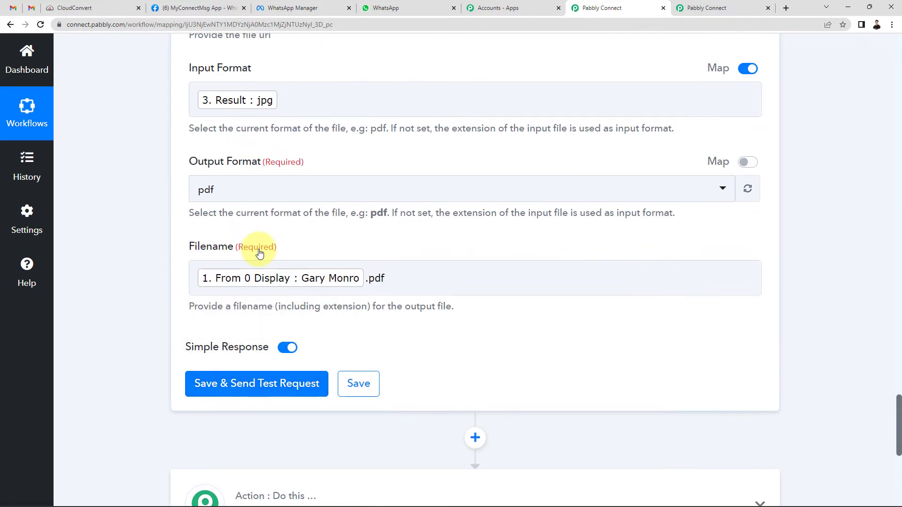
pyautogui.scroll(-2, 258, 244)
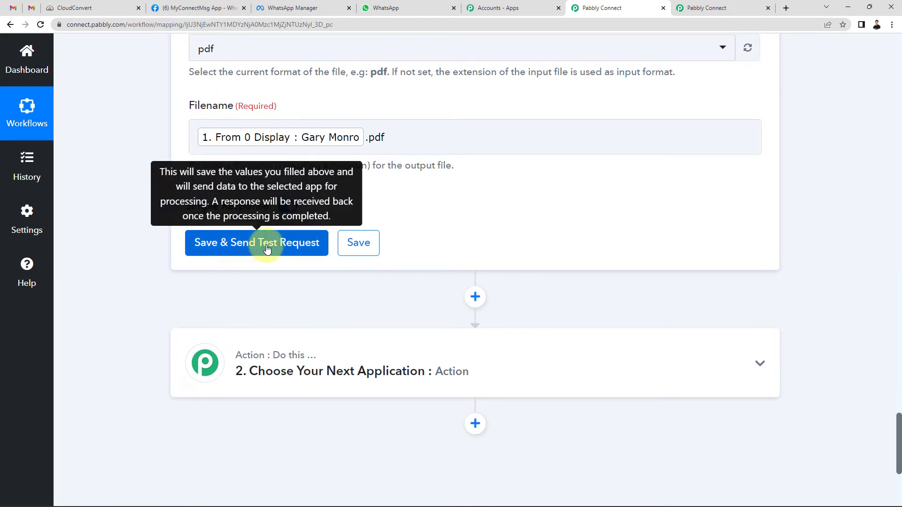
pyautogui.click(267, 249)
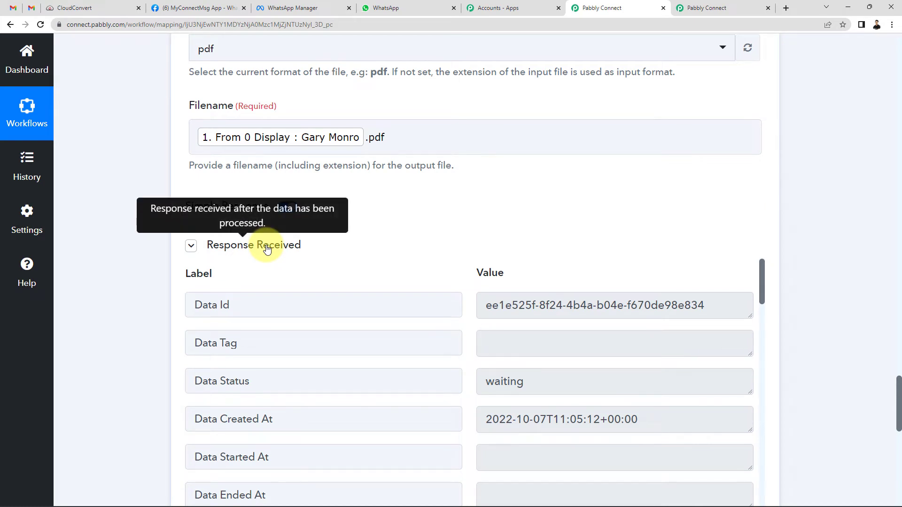
# Examine the conversion response for the job ID, task statuses, operations and links
pyautogui.scroll(-3, 221, 322)
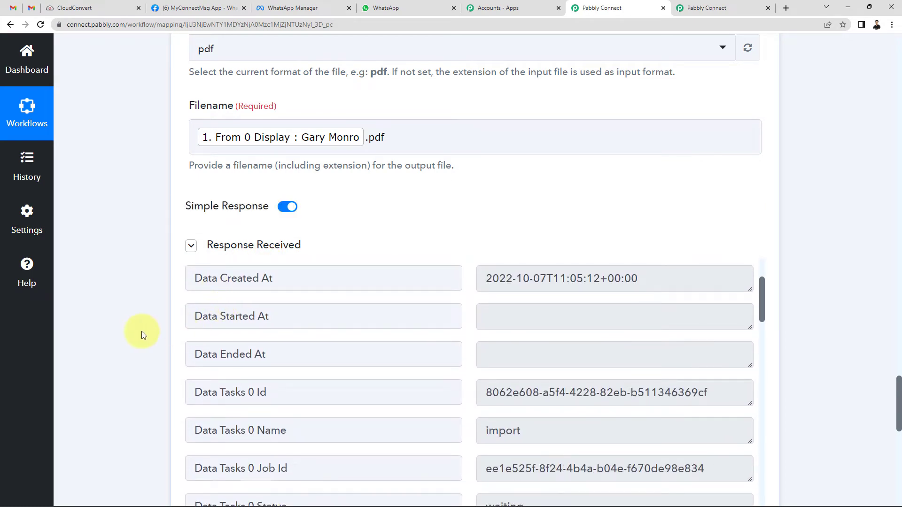
pyautogui.scroll(-2, 141, 331)
pyautogui.scroll(-2, 451, 332)
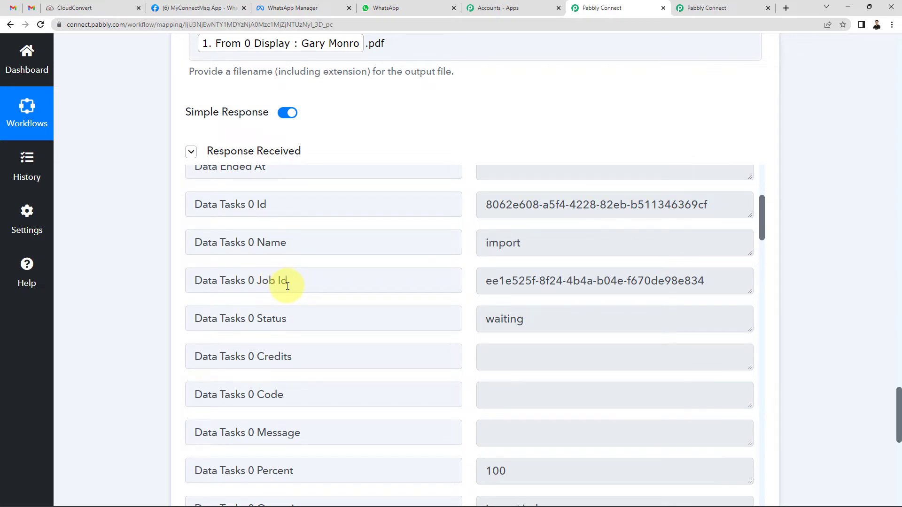
pyautogui.scroll(-13, 541, 329)
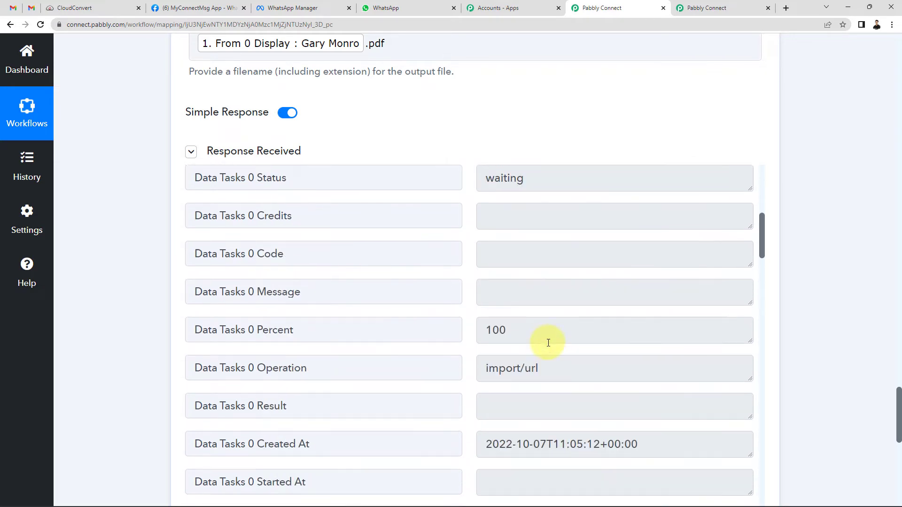
pyautogui.scroll(-20, 548, 343)
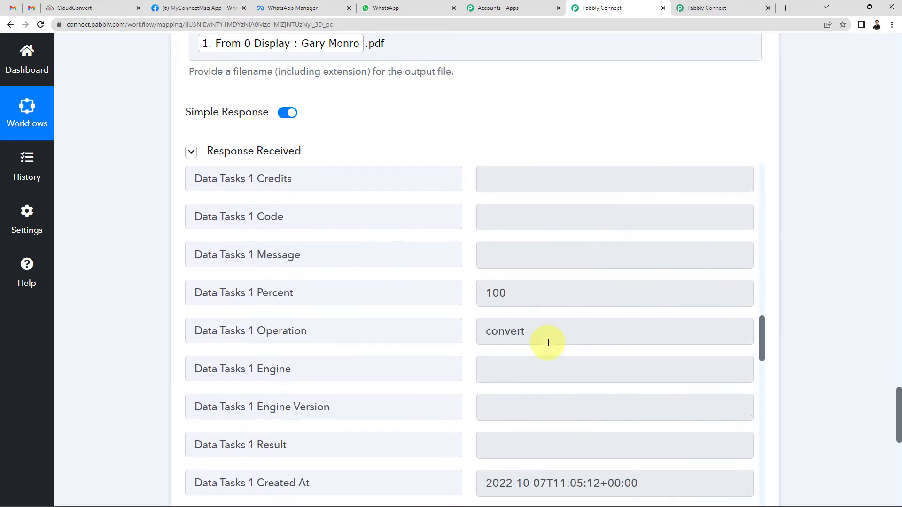
pyautogui.scroll(-1, 548, 343)
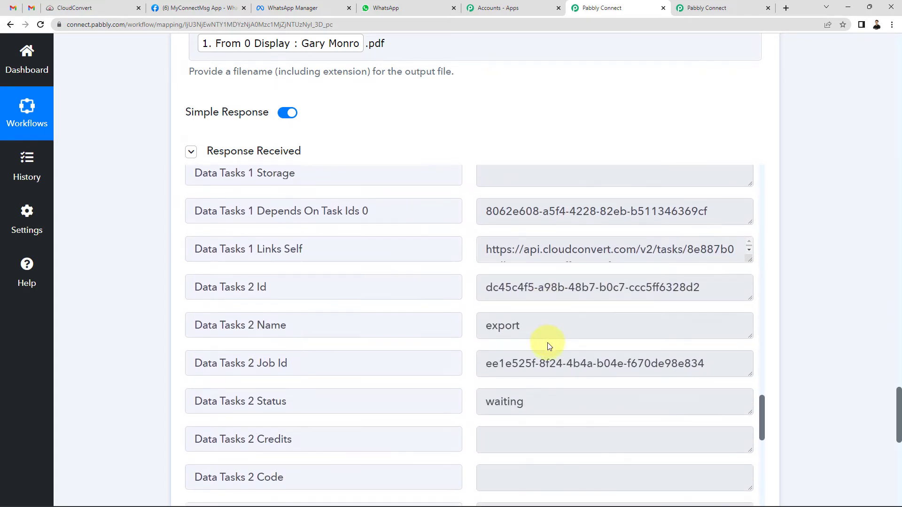
pyautogui.scroll(-17, 548, 343)
pyautogui.scroll(-2, 839, 344)
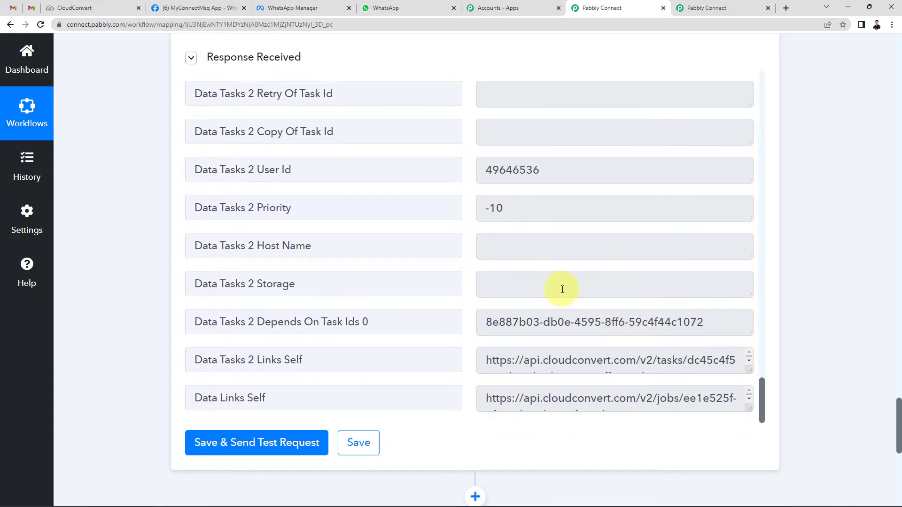
pyautogui.scroll(15, 563, 290)
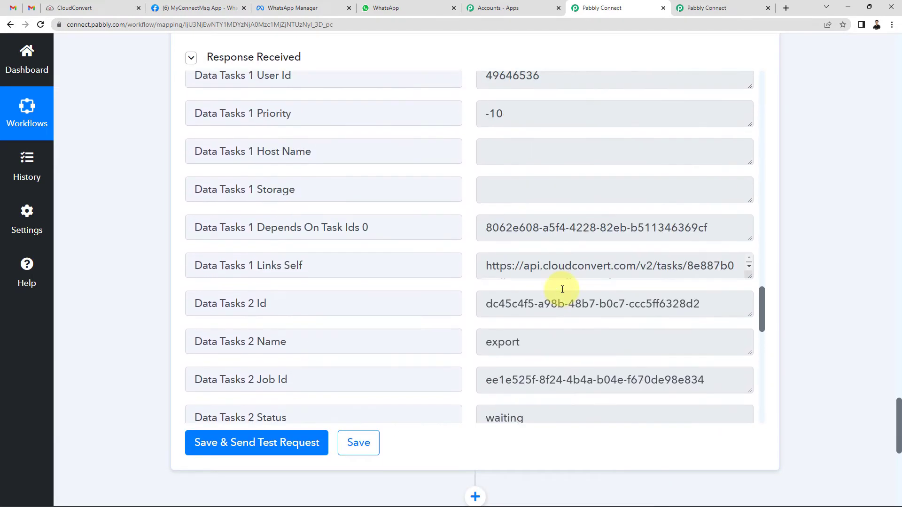
pyautogui.scroll(7, 563, 290)
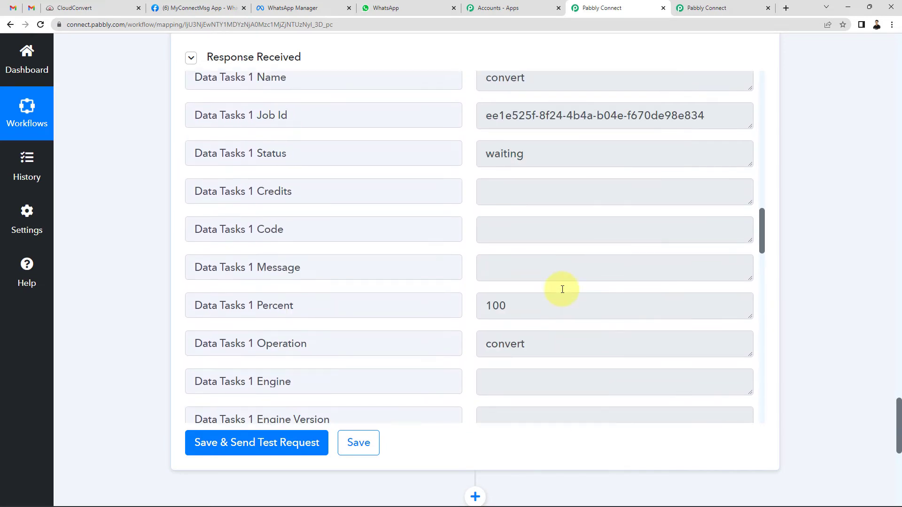
pyautogui.scroll(4, 563, 289)
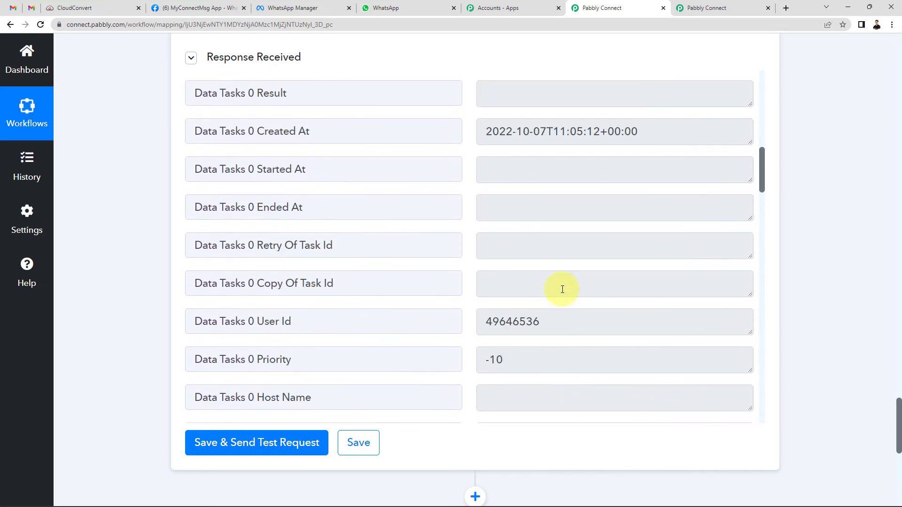
pyautogui.scroll(5, 555, 289)
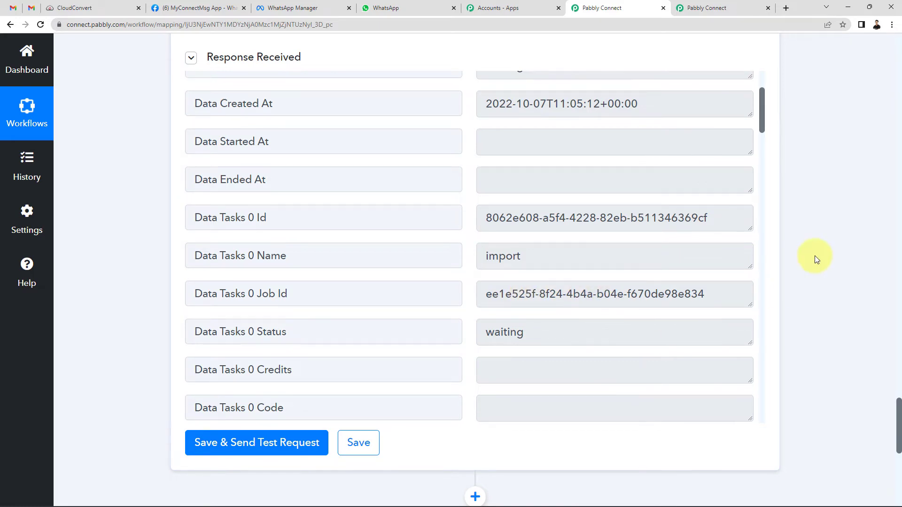
# Add an action step directly after the file conversion and choose CloudConvert as its app
pyautogui.scroll(-5, 808, 256)
pyautogui.click(476, 216)
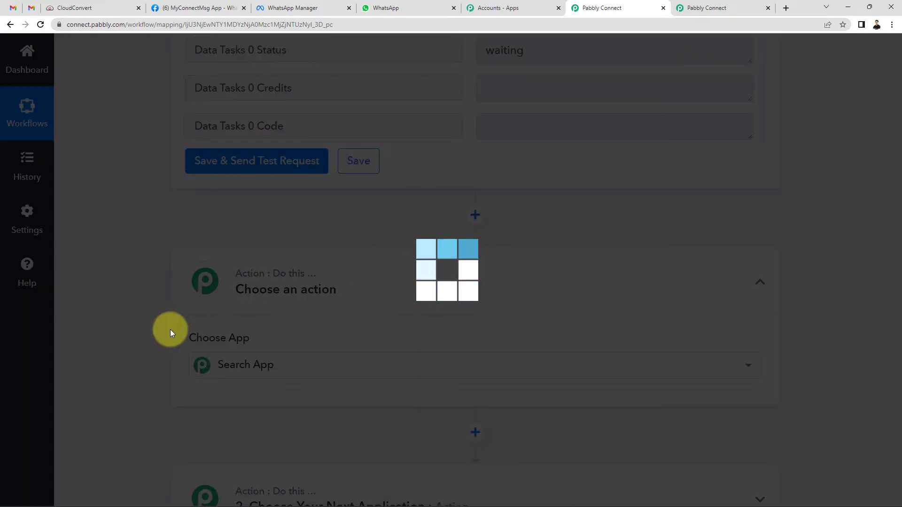
pyautogui.click(236, 369)
pyautogui.write('cloud')
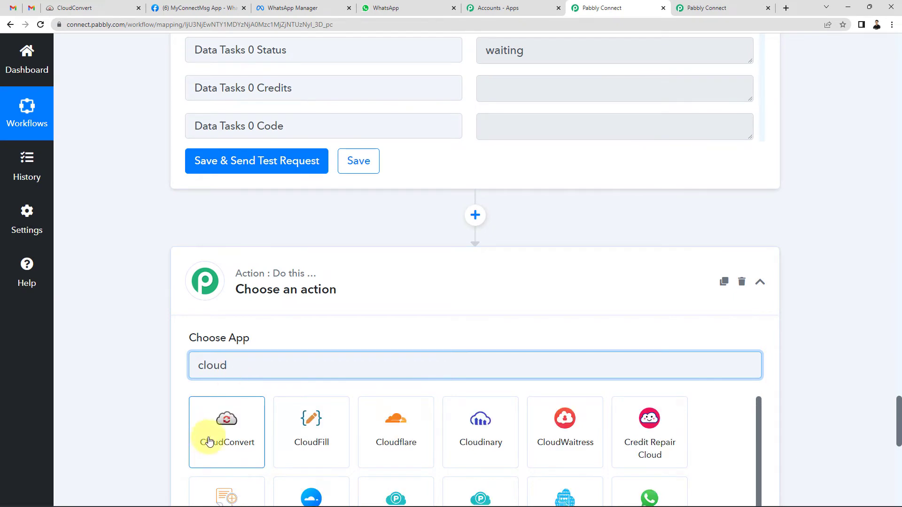
pyautogui.click(209, 441)
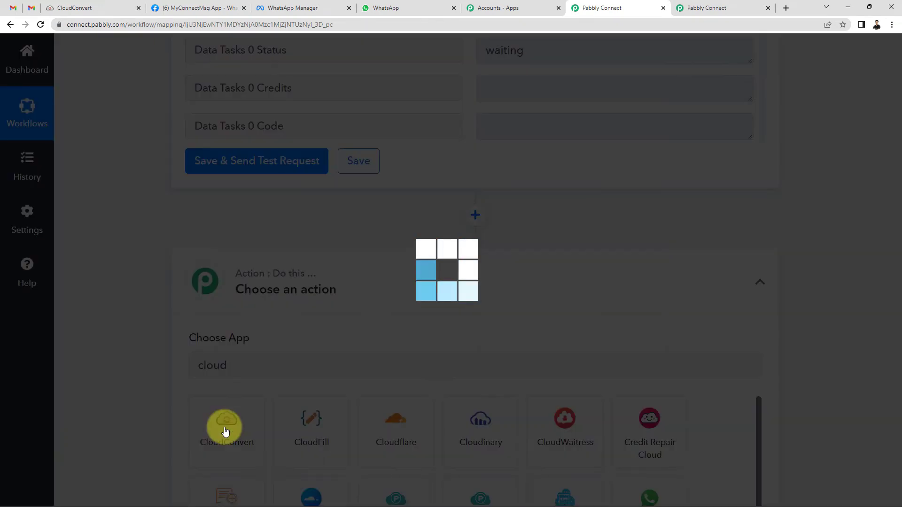
# Set the new CloudConvert action's event to Get Job Details and connect it through the existing connection CloudConvert #3
pyautogui.scroll(-2, 125, 374)
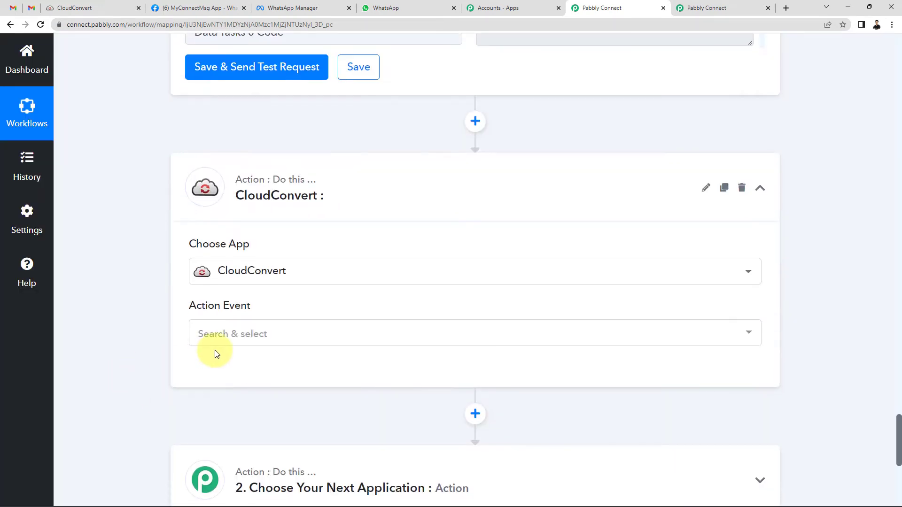
pyautogui.click(228, 332)
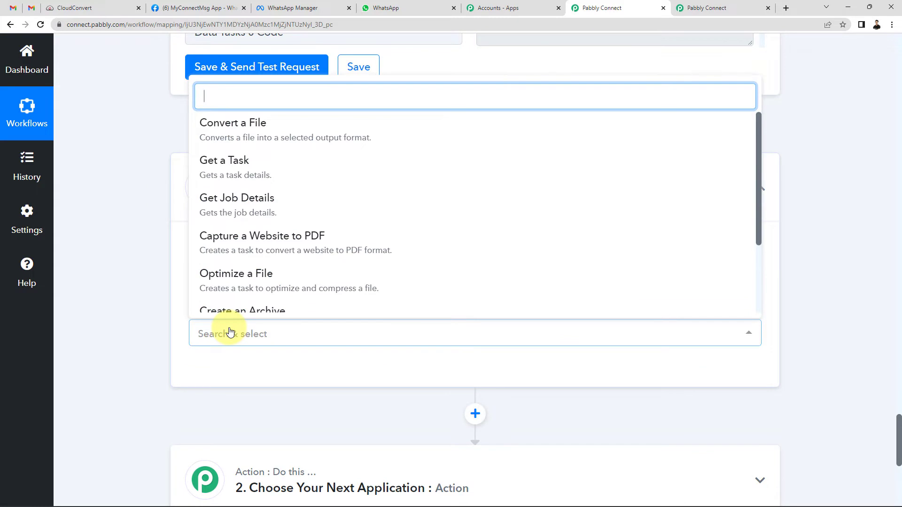
pyautogui.click(258, 201)
pyautogui.click(231, 379)
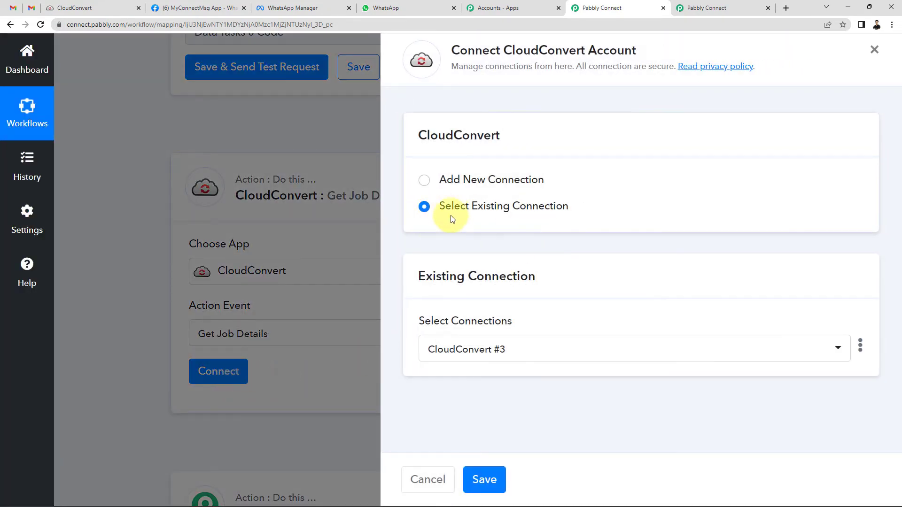
pyautogui.click(493, 477)
pyautogui.scroll(-3, 123, 300)
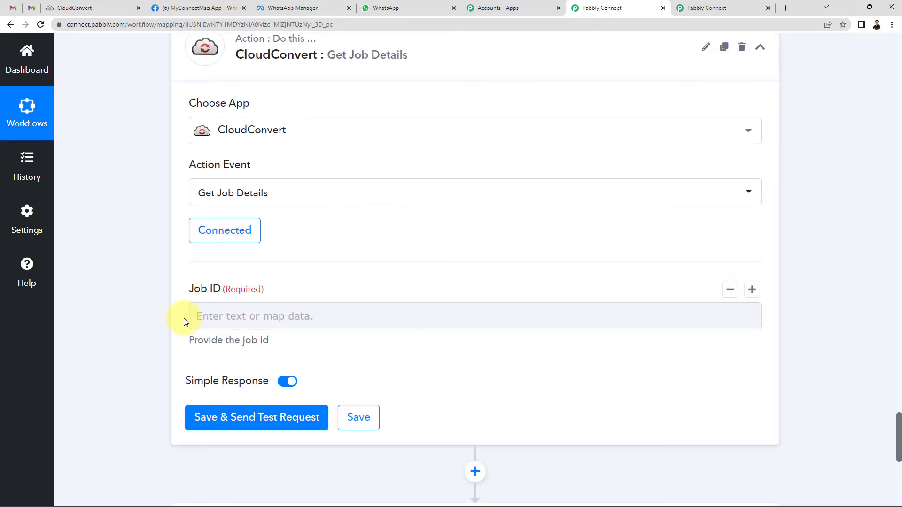
# Map the Job ID of the Get Job Details action to Data Tasks 0 Job Id from the Convert a File step
pyautogui.click(224, 317)
pyautogui.scroll(-2, 125, 329)
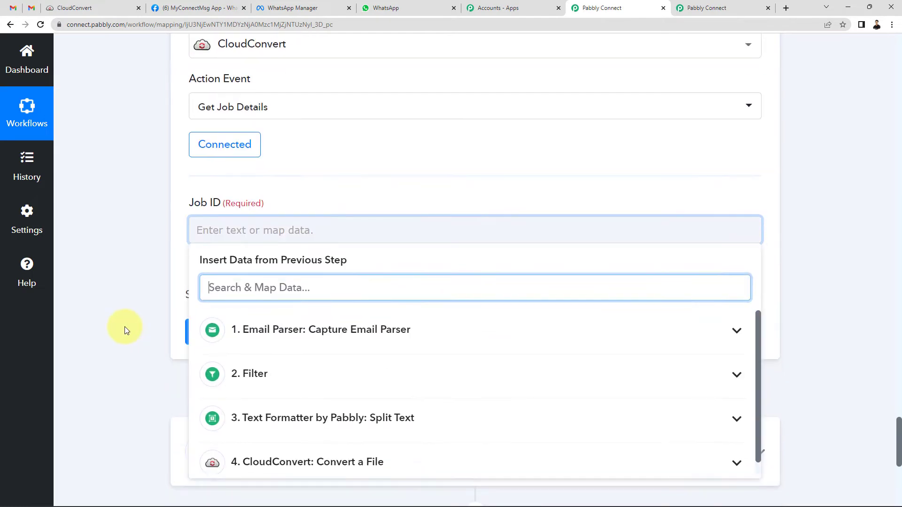
pyautogui.scroll(-2, 125, 326)
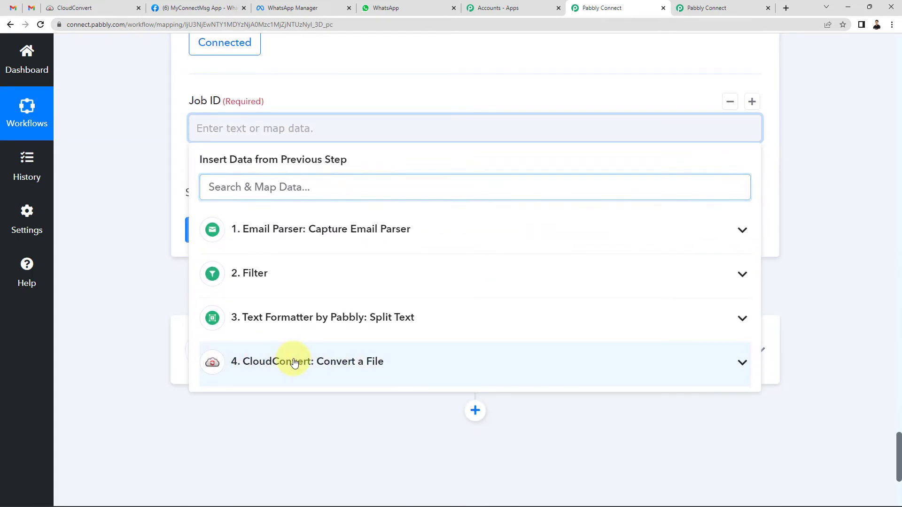
pyautogui.click(294, 363)
pyautogui.scroll(-3, 150, 381)
pyautogui.scroll(-3, 294, 339)
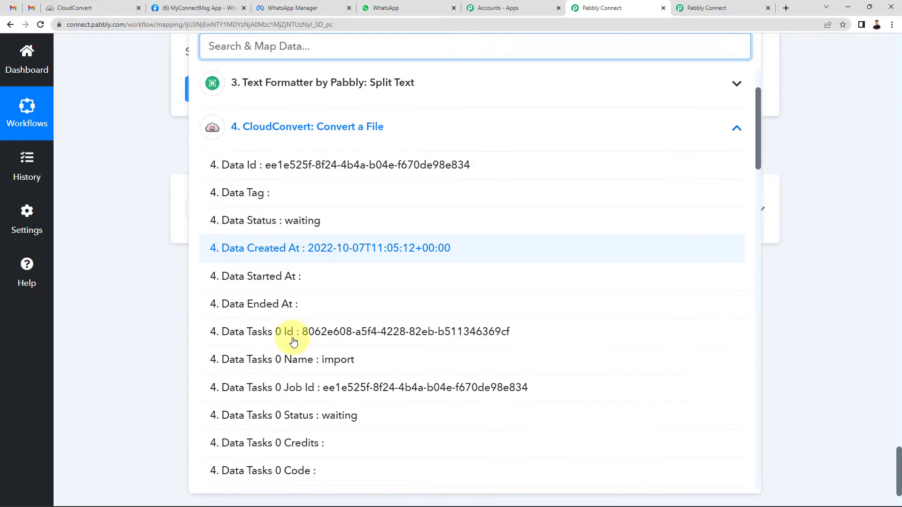
pyautogui.scroll(-1, 263, 296)
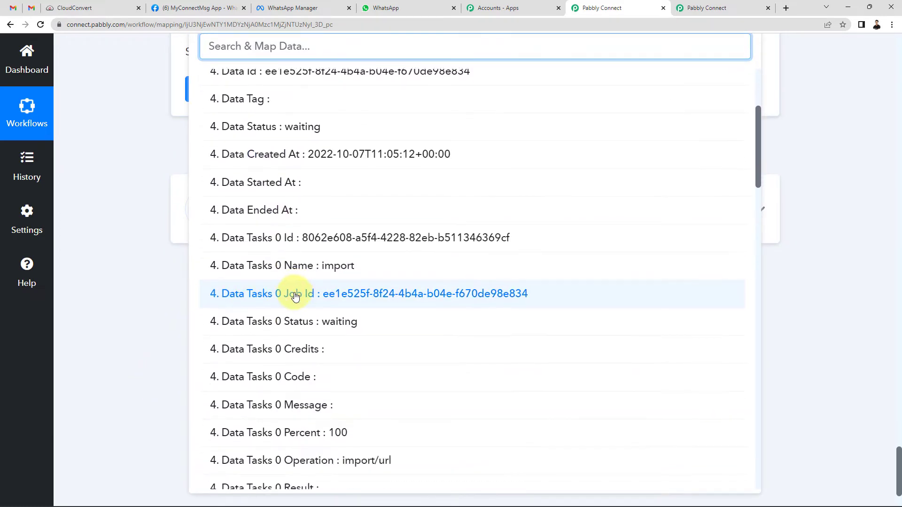
pyautogui.scroll(-2, 236, 322)
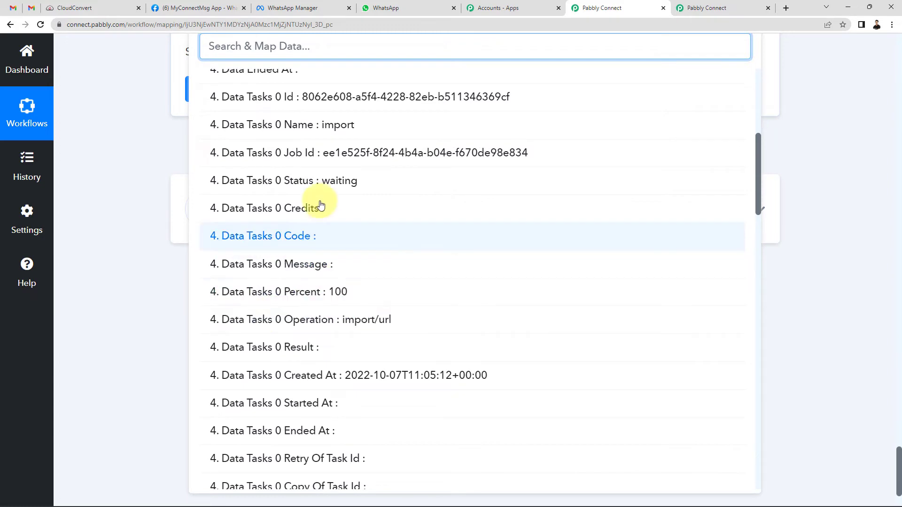
pyautogui.scroll(-4, 302, 268)
pyautogui.scroll(-2, 228, 252)
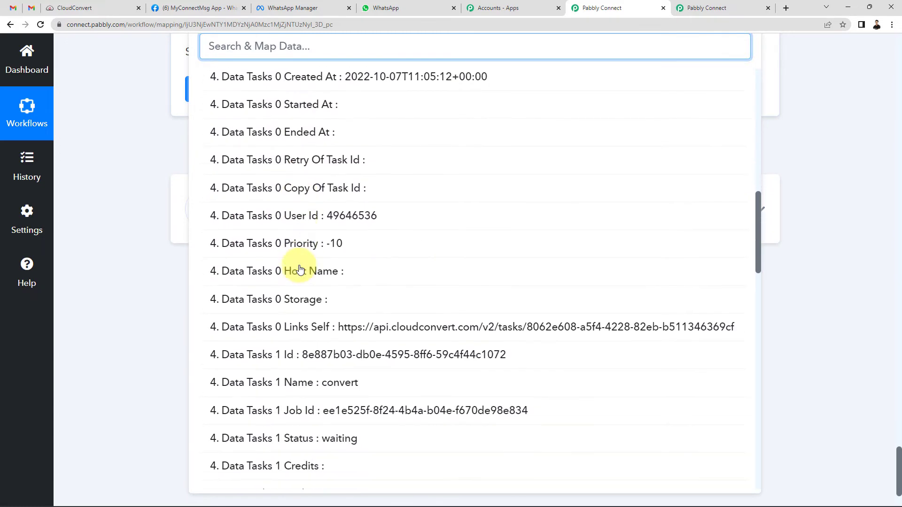
pyautogui.scroll(8, 232, 268)
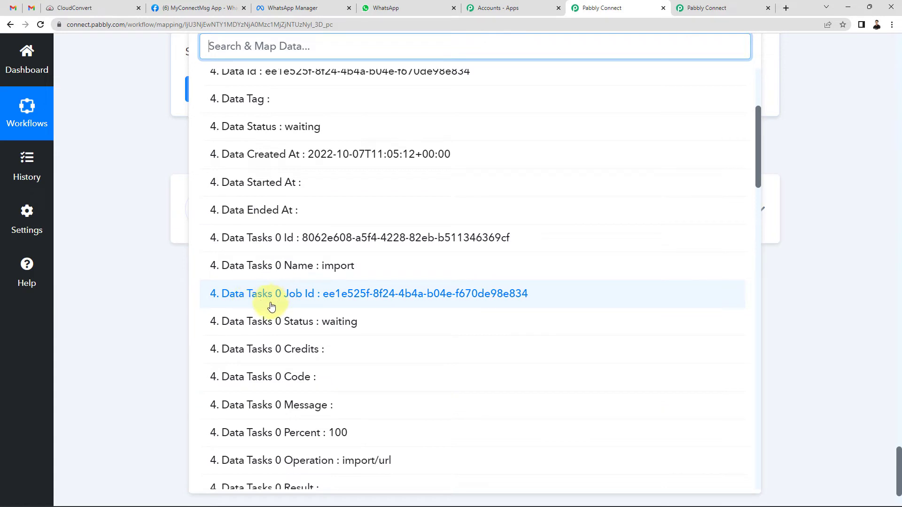
pyautogui.click(401, 294)
pyautogui.scroll(4, 140, 134)
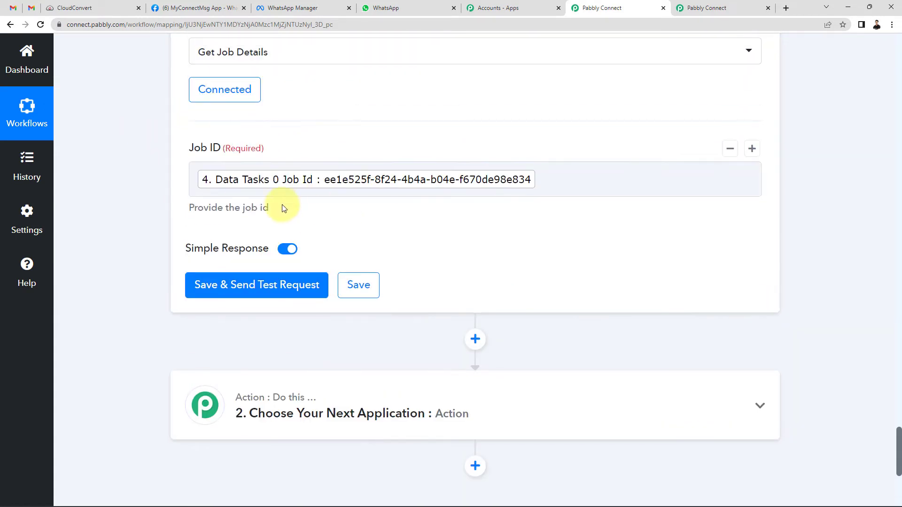
# Save the Get Job Details action with a test request and review the returned job status and result file details
pyautogui.click(267, 293)
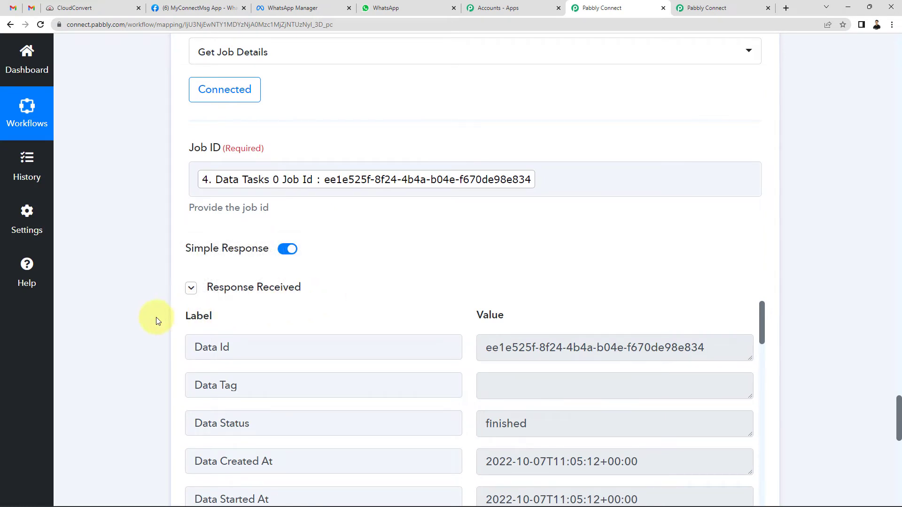
pyautogui.scroll(-2, 156, 320)
pyautogui.doubleClick(559, 330)
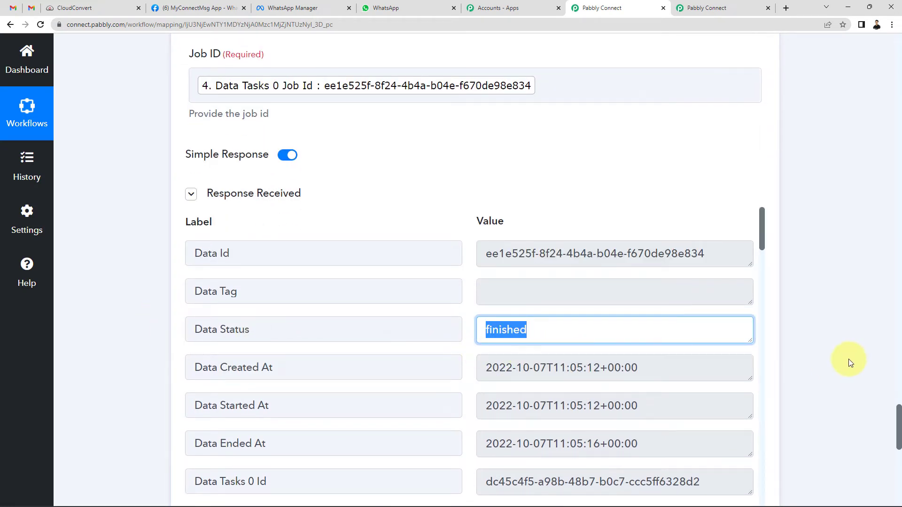
pyautogui.scroll(-3, 841, 355)
pyautogui.scroll(-4, 596, 272)
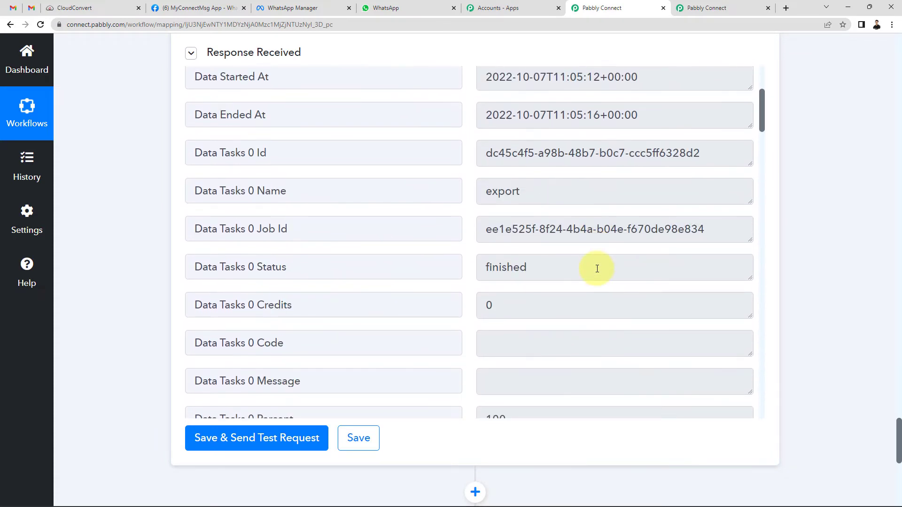
pyautogui.scroll(-6, 597, 269)
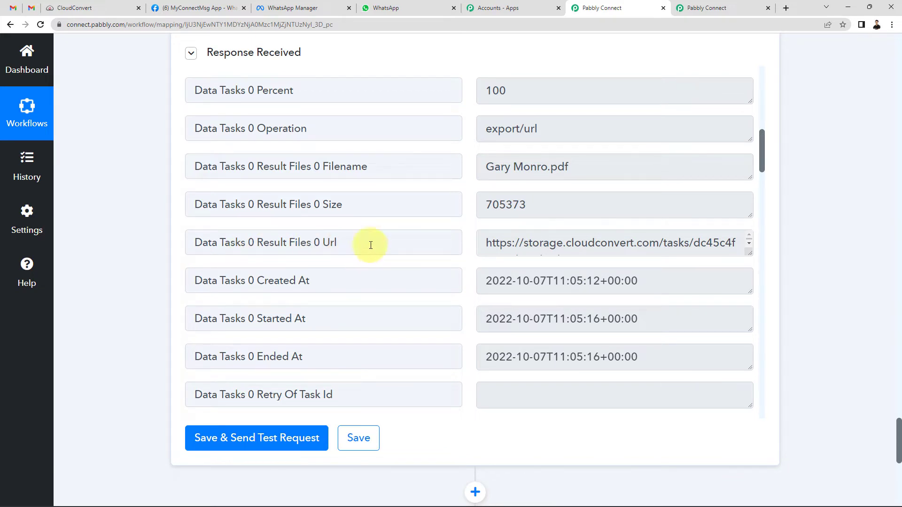
# Copy the full Data Tasks 0 Result Files 0 Url value and load it in a new browser tab to download the file
pyautogui.moveTo(748, 252); pyautogui.dragTo(721, 365)
pyautogui.scroll(-1, 640, 306)
pyautogui.tripleClick(590, 319)
pyautogui.hotkey('ctrl', 'c')
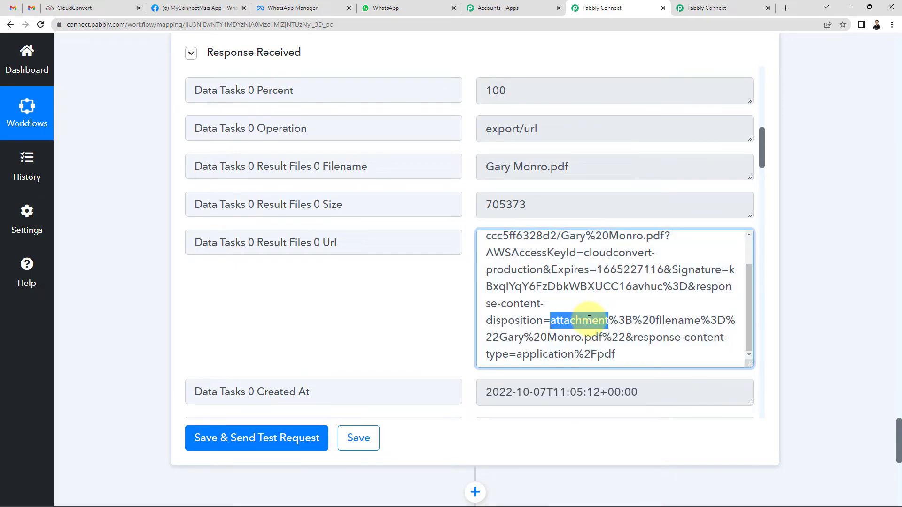
pyautogui.click(785, 7)
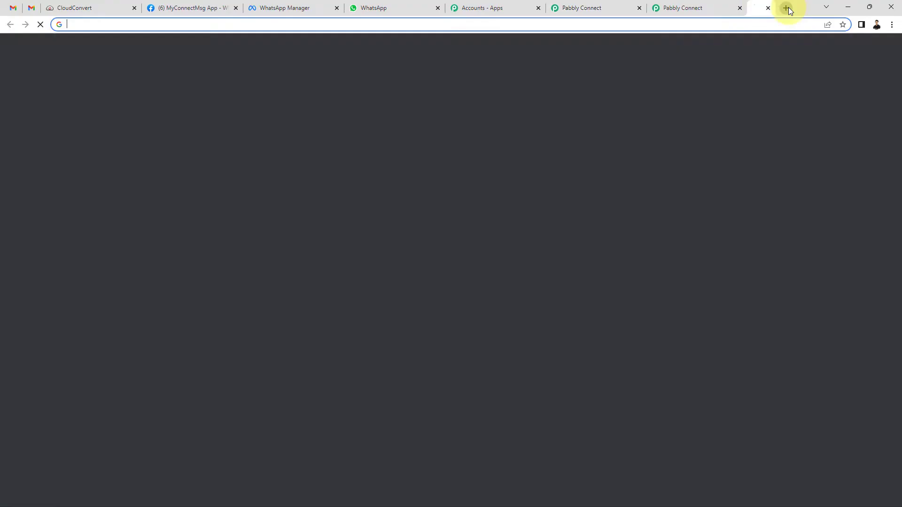
pyautogui.hotkey('ctrl', 'v')
pyautogui.press('Return')
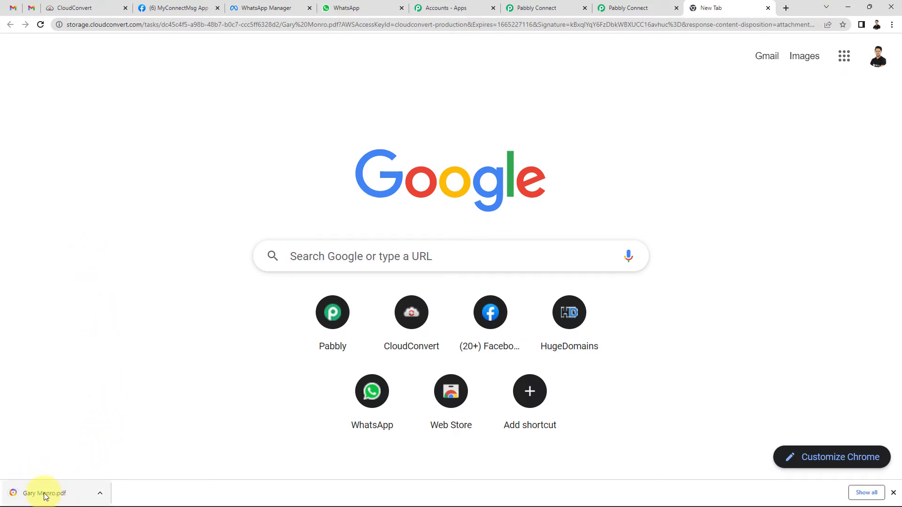
# Open the downloaded PDF, inspect its page at different zoom levels, and close it
pyautogui.click(47, 494)
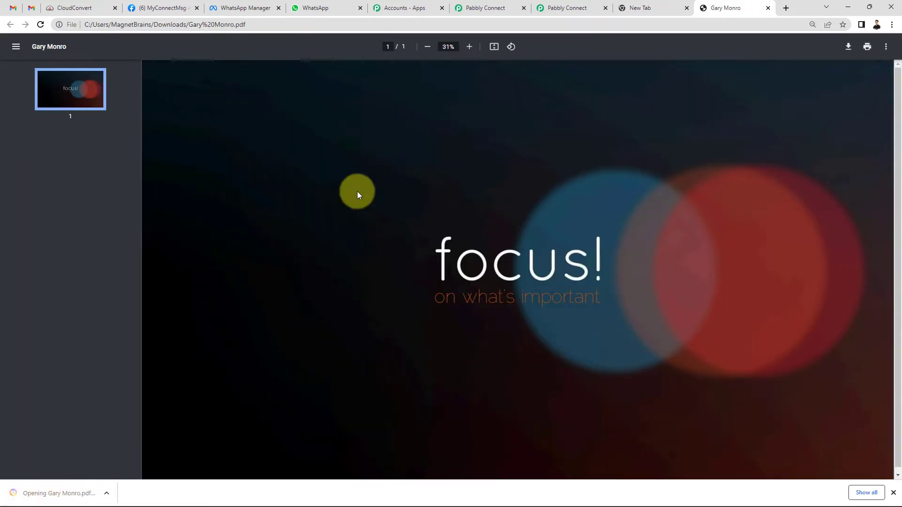
pyautogui.keyDown('ctrl'); pyautogui.scroll(-1, 529, 270); pyautogui.keyUp('ctrl')
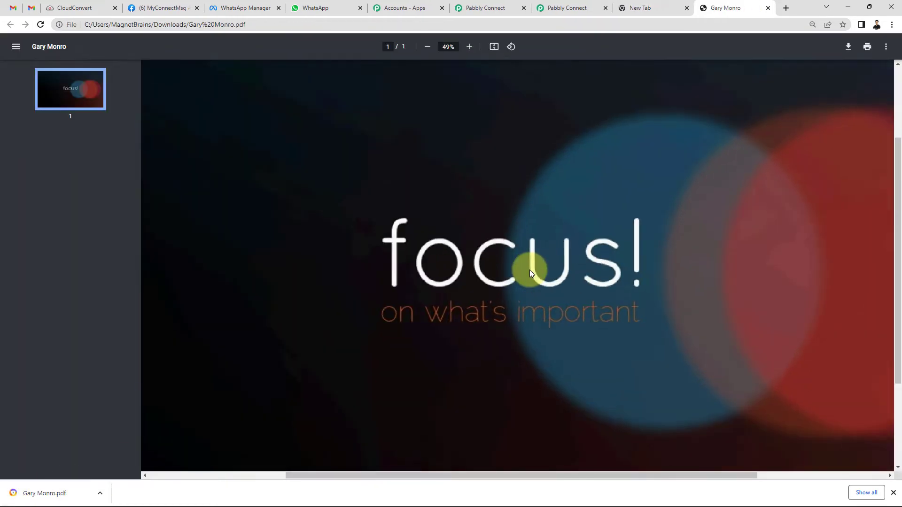
pyautogui.keyDown('ctrl'); pyautogui.scroll(2, 529, 270); pyautogui.keyUp('ctrl')
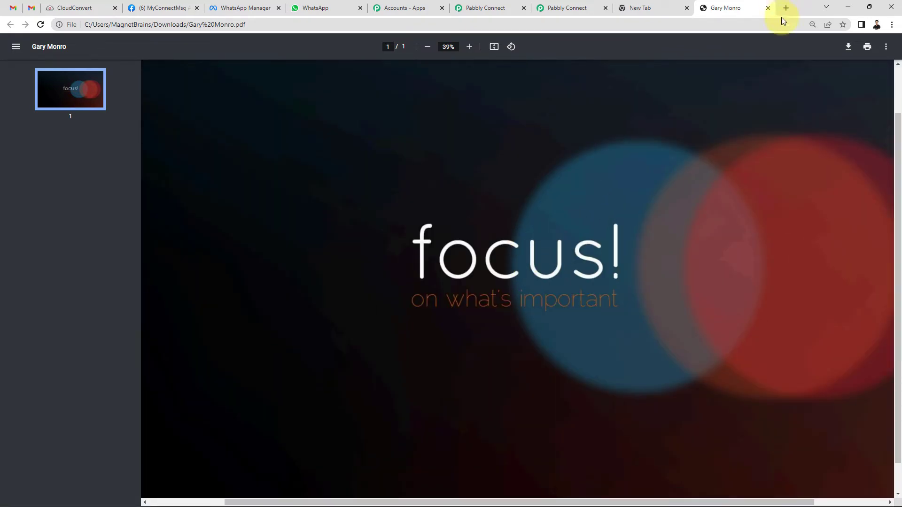
pyautogui.click(768, 9)
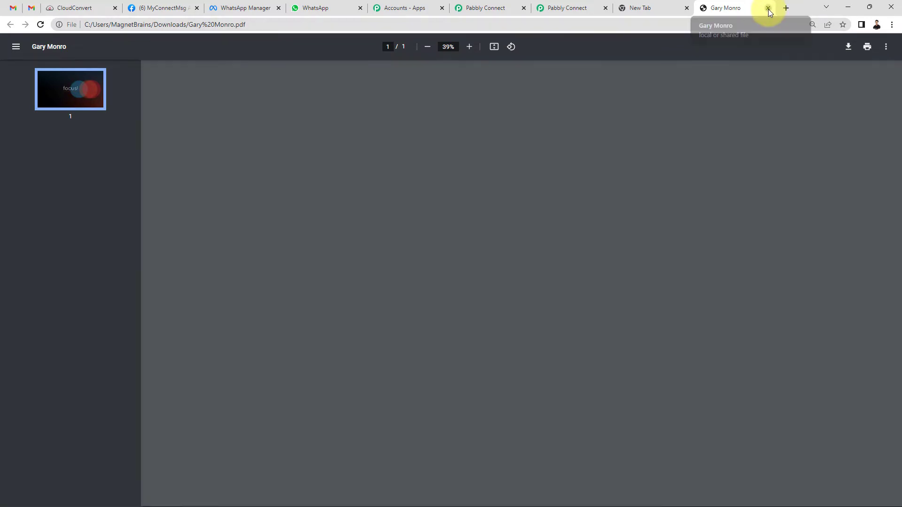
# Close the spare Pabbly Connect tab with the unfilled file conversion form and keep the one with the job details response
pyautogui.click(629, 8)
pyautogui.click(126, 170)
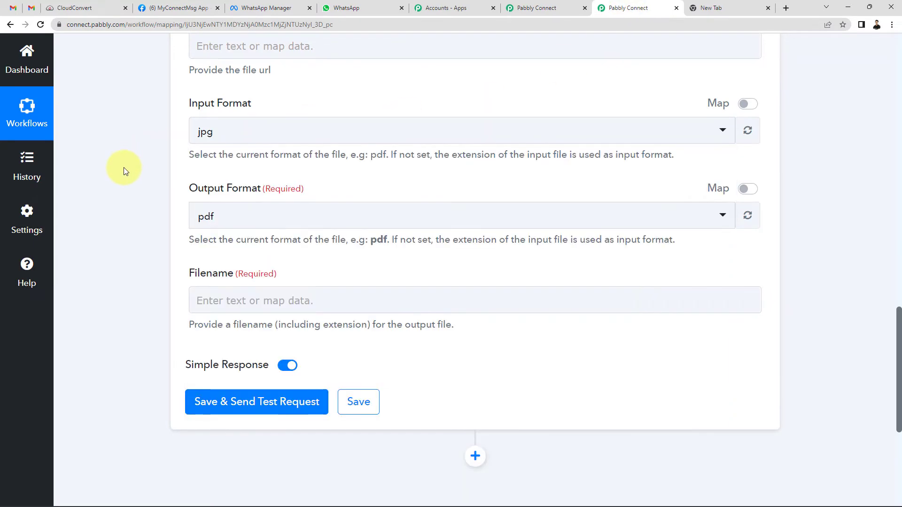
pyautogui.click(536, 9)
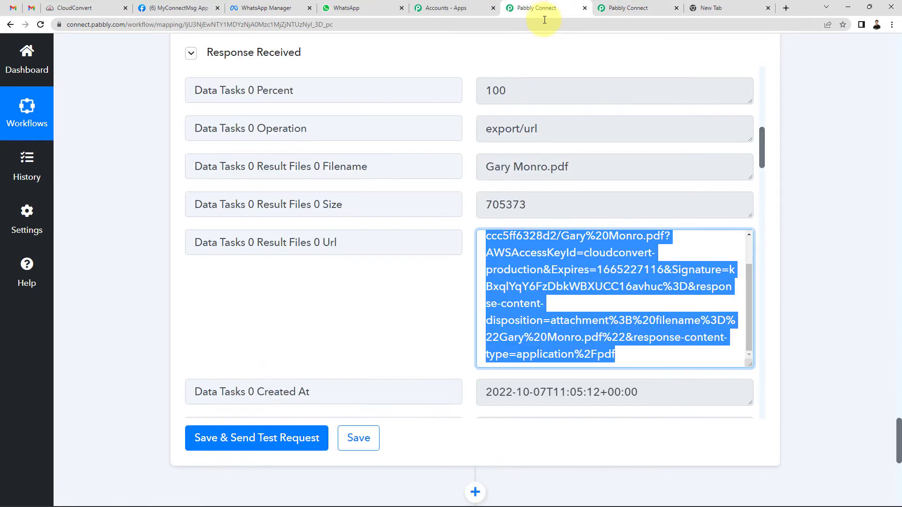
pyautogui.click(676, 8)
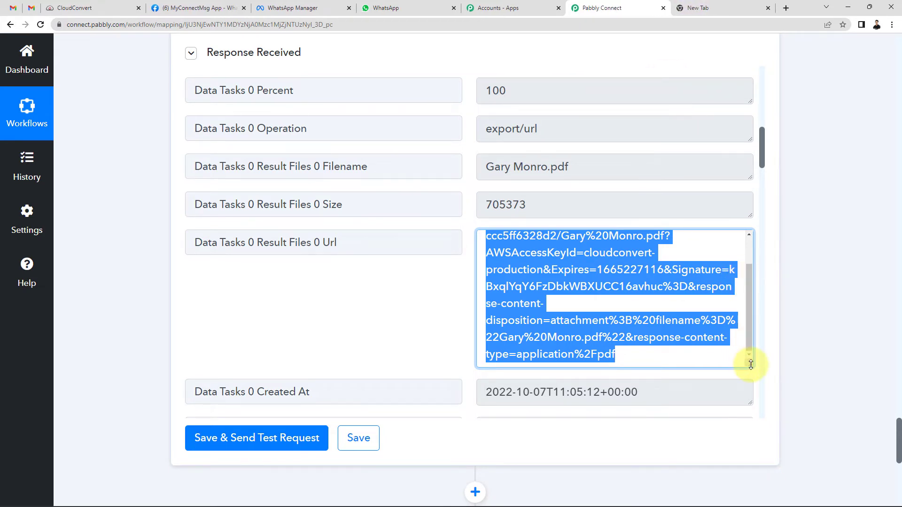
# Shrink the expanded result file URL value to a compact height and check the WhatsApp Web page before returning to the workflow
pyautogui.moveTo(751, 365); pyautogui.dragTo(714, 254)
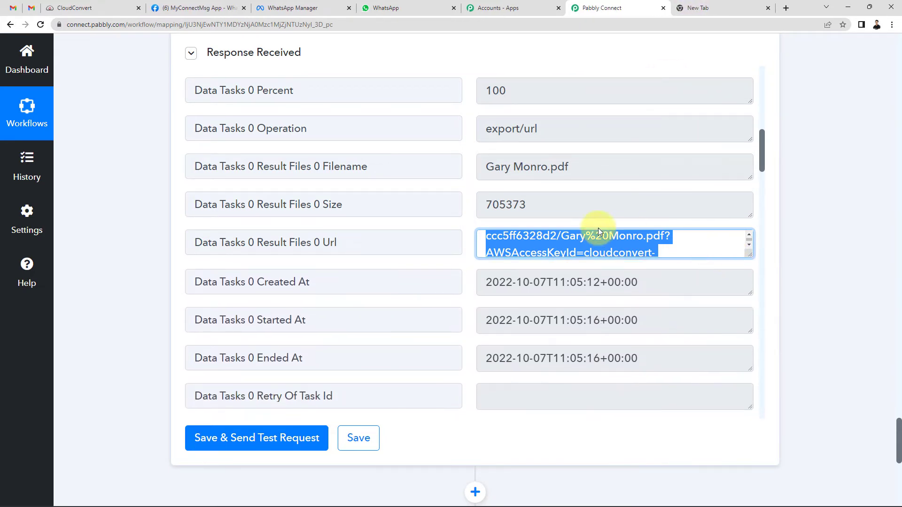
pyautogui.click(599, 237)
pyautogui.scroll(3, 599, 250)
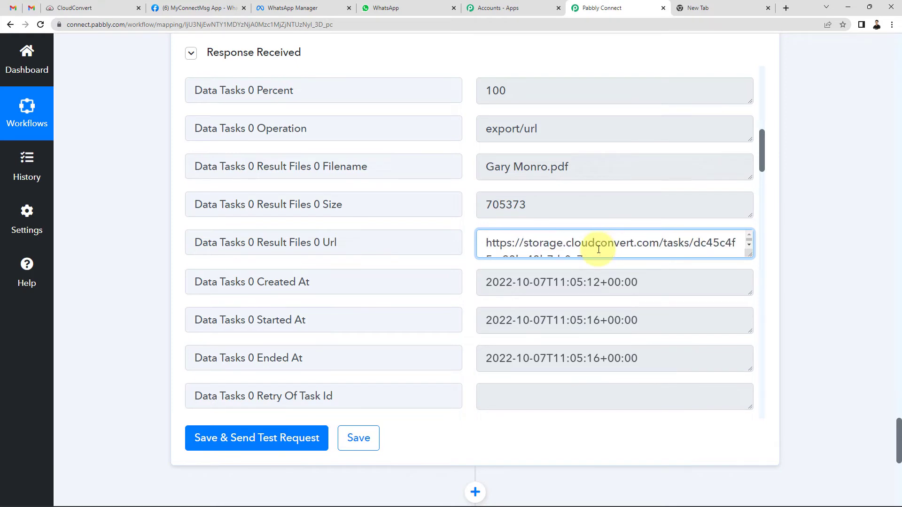
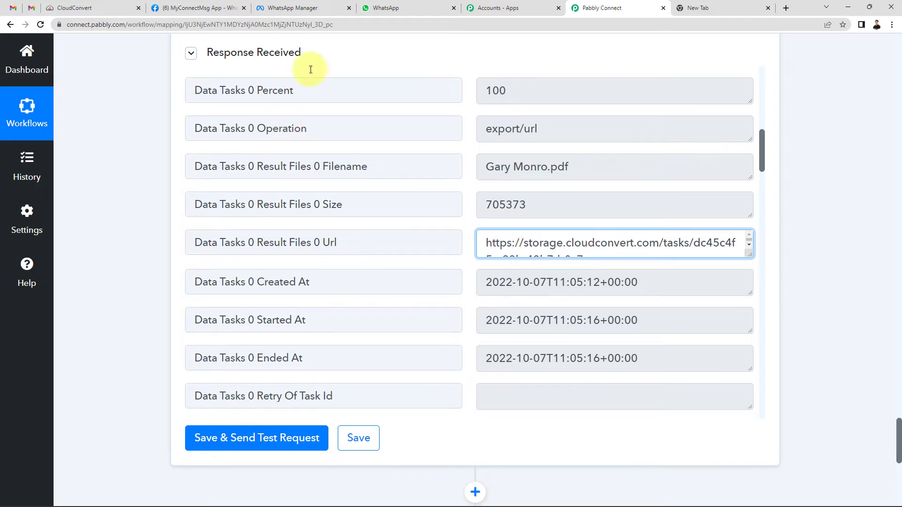
pyautogui.click(386, 8)
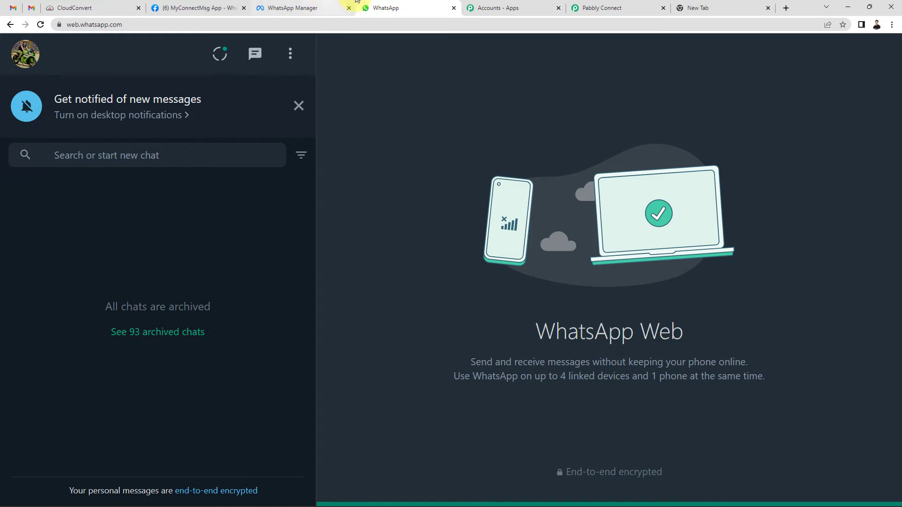
pyautogui.click(606, 8)
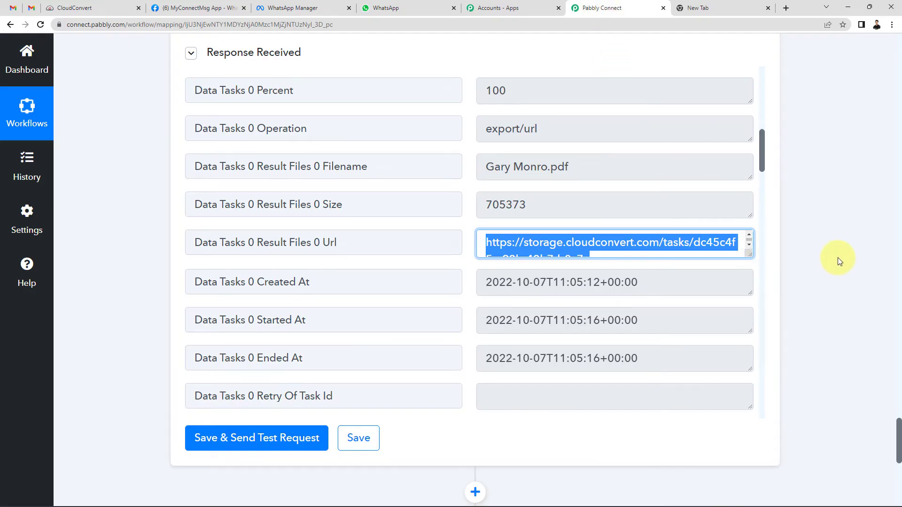
# Expand the empty action after Get Job Details, search its apps for "whats", and choose WhatsApp Cloud API
pyautogui.scroll(-5, 838, 258)
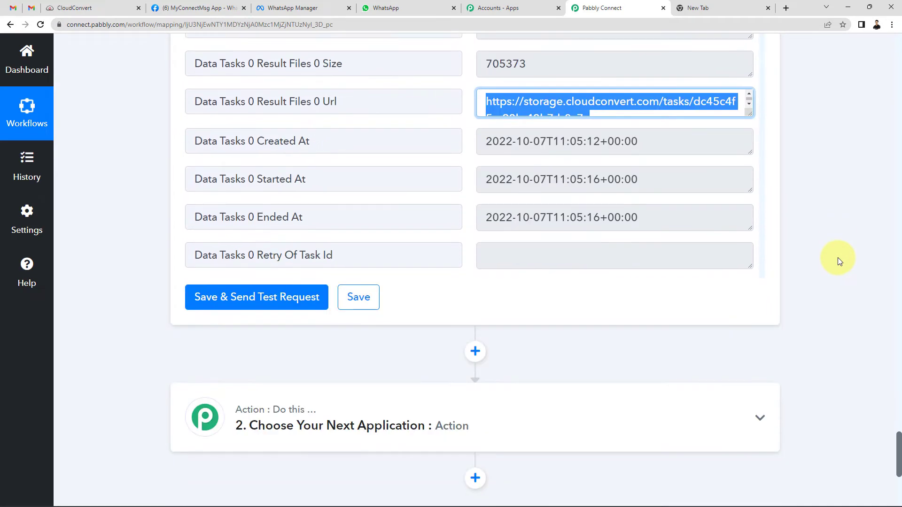
pyautogui.click(296, 329)
pyautogui.click(233, 406)
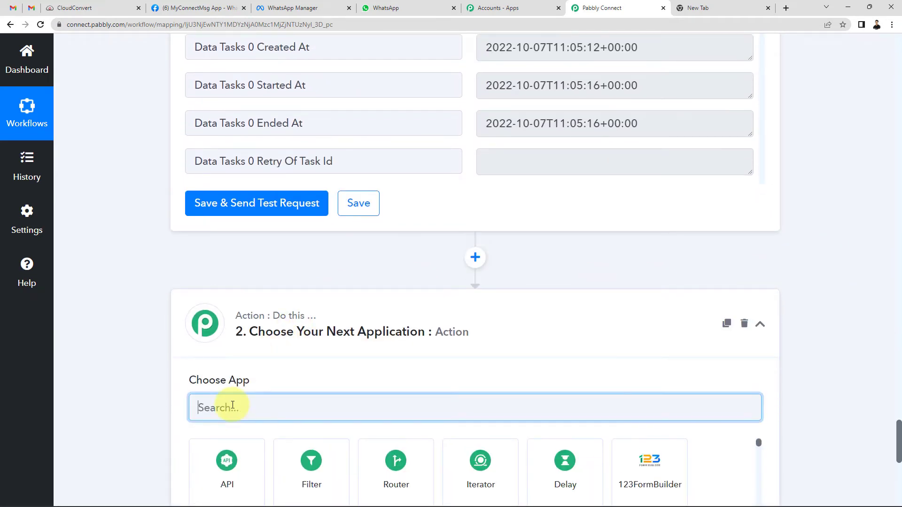
pyautogui.write('whats')
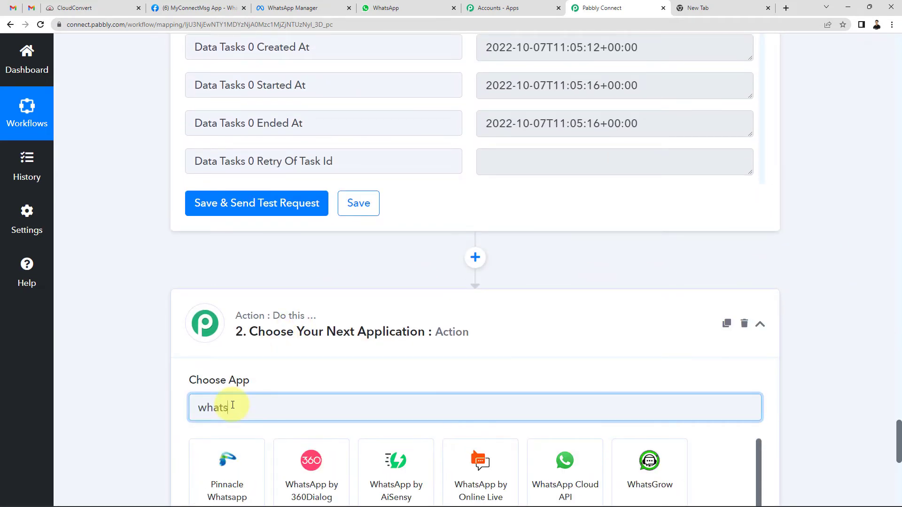
pyautogui.click(577, 390)
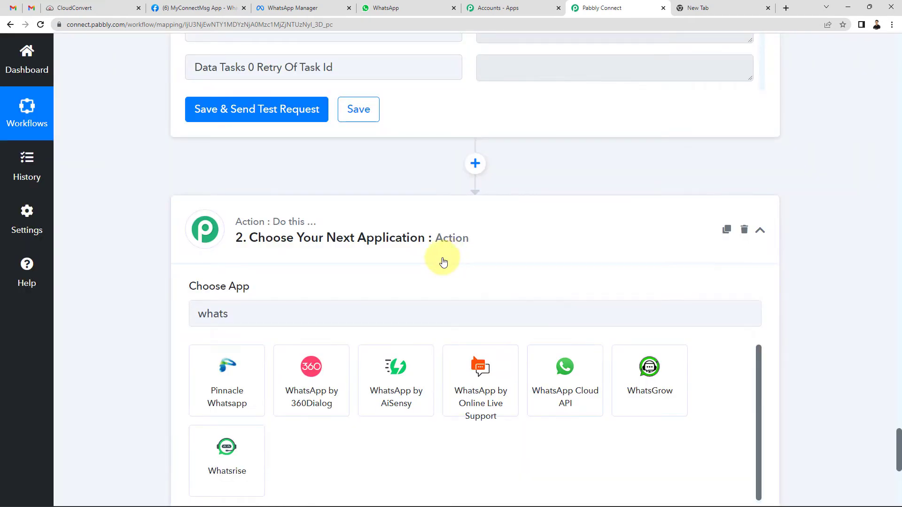
# Choose WhatsApp Cloud API for the new action and set its action event to Send Template Message
pyautogui.scroll(-2, 137, 281)
pyautogui.click(578, 294)
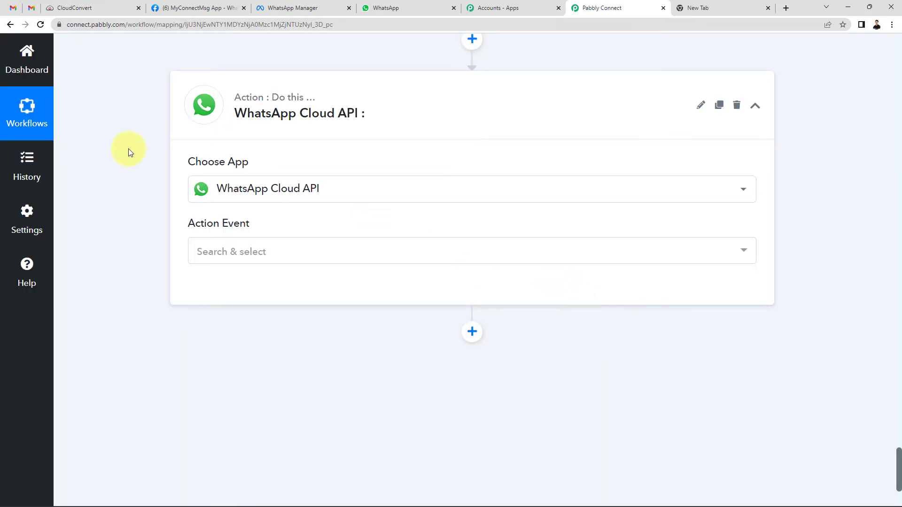
pyautogui.click(262, 259)
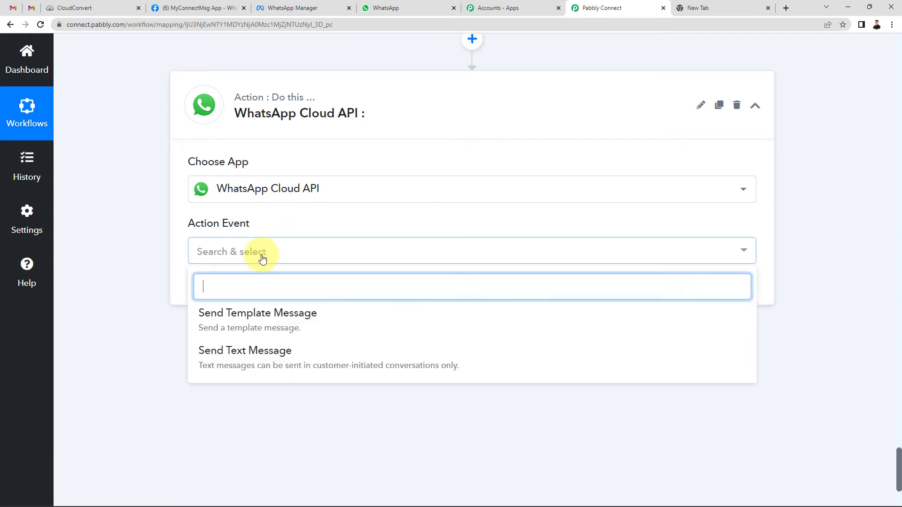
pyautogui.click(251, 324)
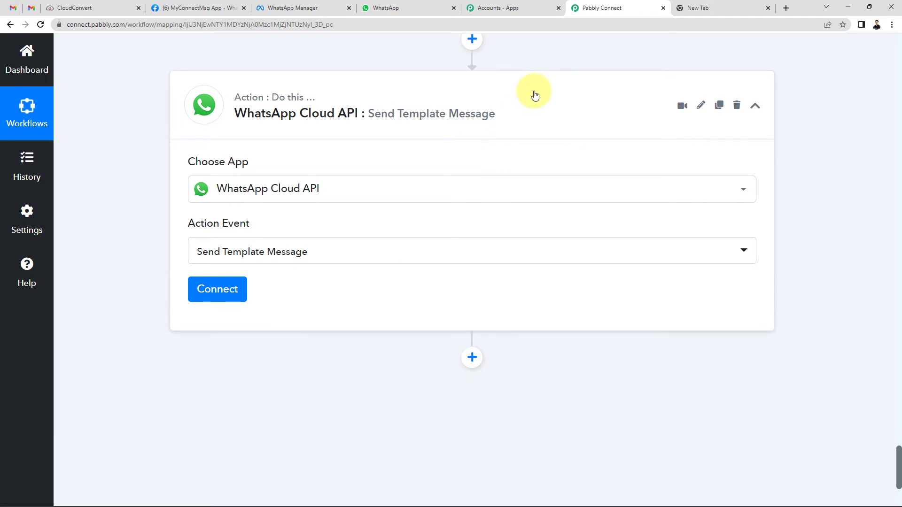
# Start connecting the WhatsApp Cloud API action with a new connection instead of the existing one
pyautogui.click(218, 288)
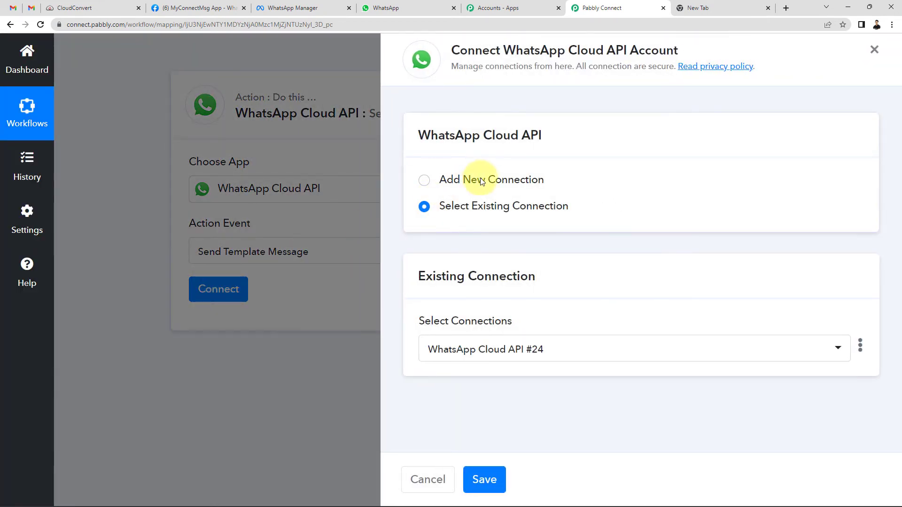
pyautogui.click(480, 179)
pyautogui.scroll(-3, 410, 312)
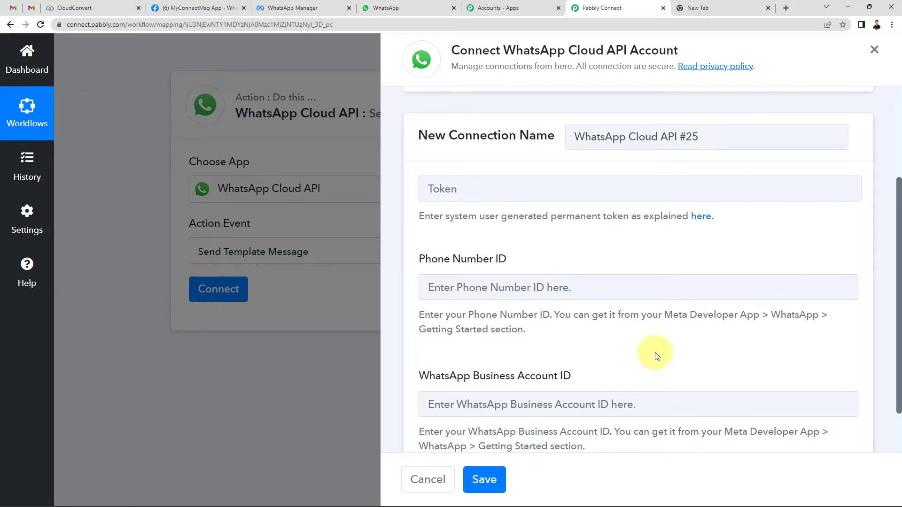
# Copy the temporary access token from the Meta for Developers Getting Started page into the new connection's Token field
pyautogui.click(211, 7)
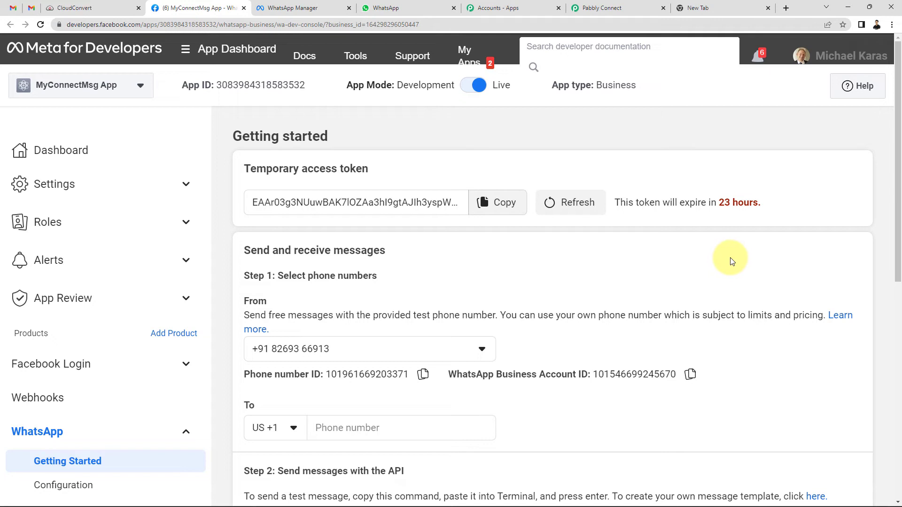
pyautogui.doubleClick(265, 168)
pyautogui.moveTo(264, 168); pyautogui.dragTo(402, 169)
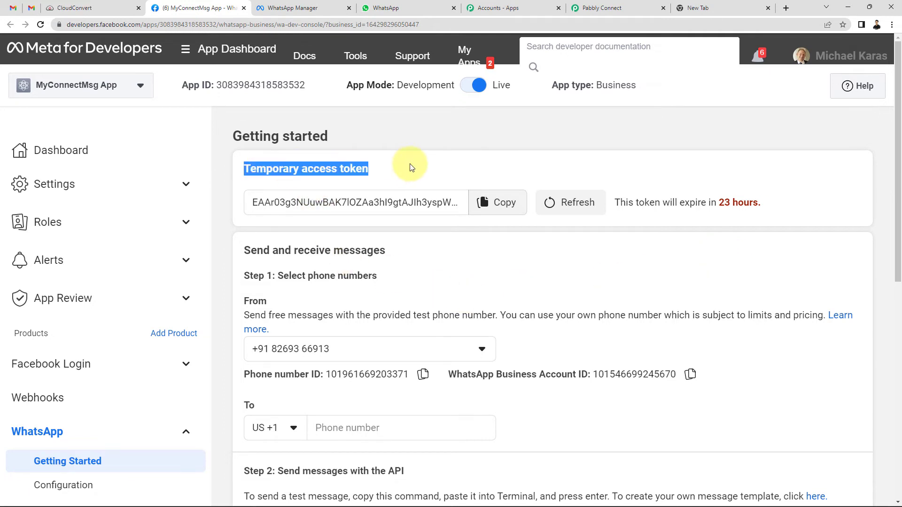
pyautogui.moveTo(876, 215); pyautogui.dragTo(583, 215)
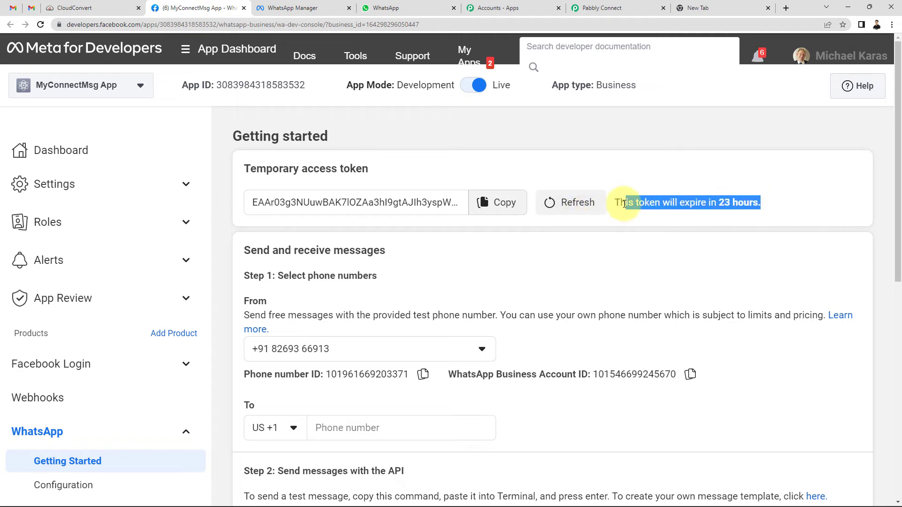
pyautogui.click(643, 174)
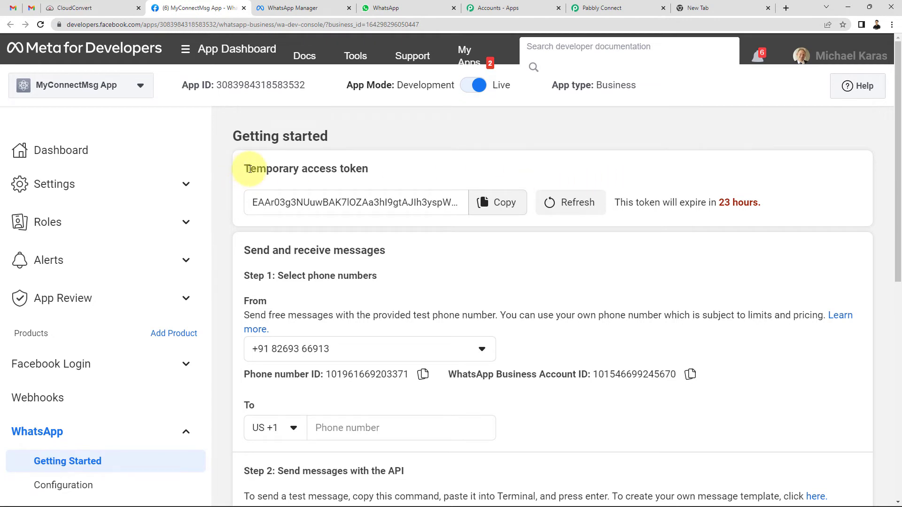
pyautogui.moveTo(243, 169); pyautogui.dragTo(389, 171)
pyautogui.click(437, 172)
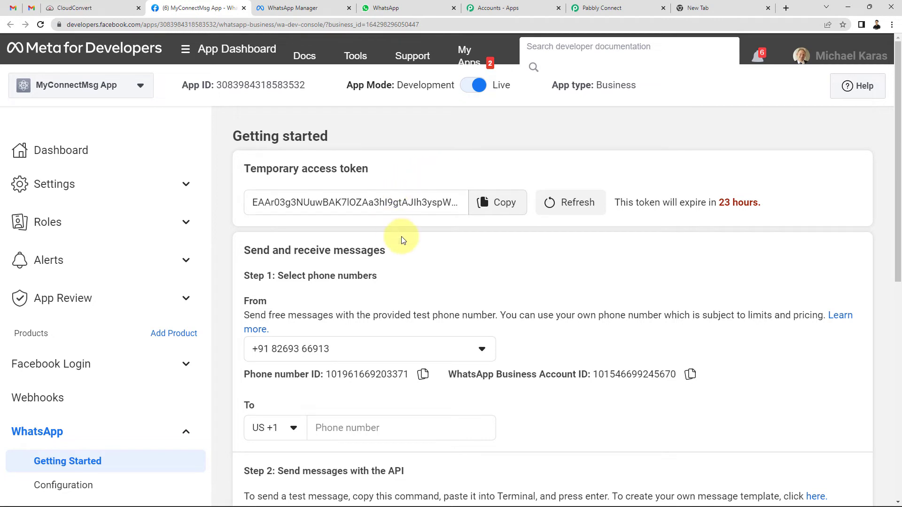
pyautogui.click(498, 202)
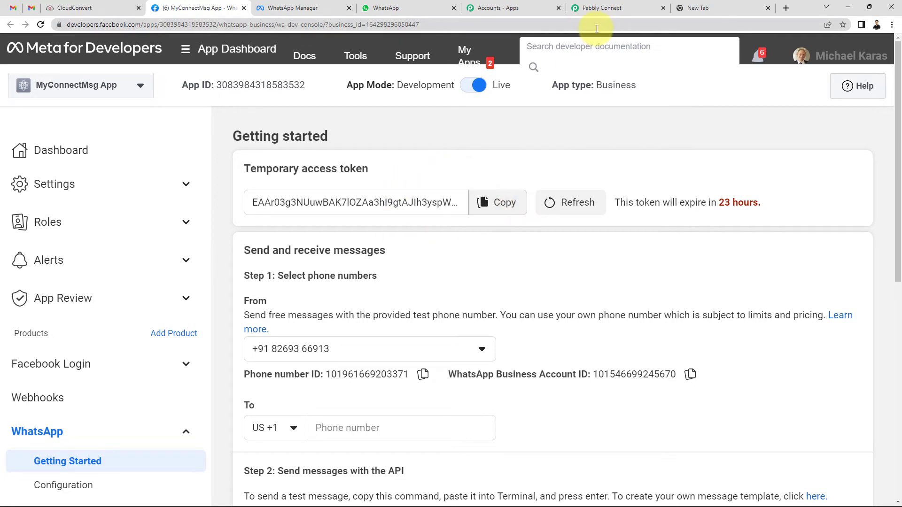
pyautogui.click(614, 8)
pyautogui.click(447, 187)
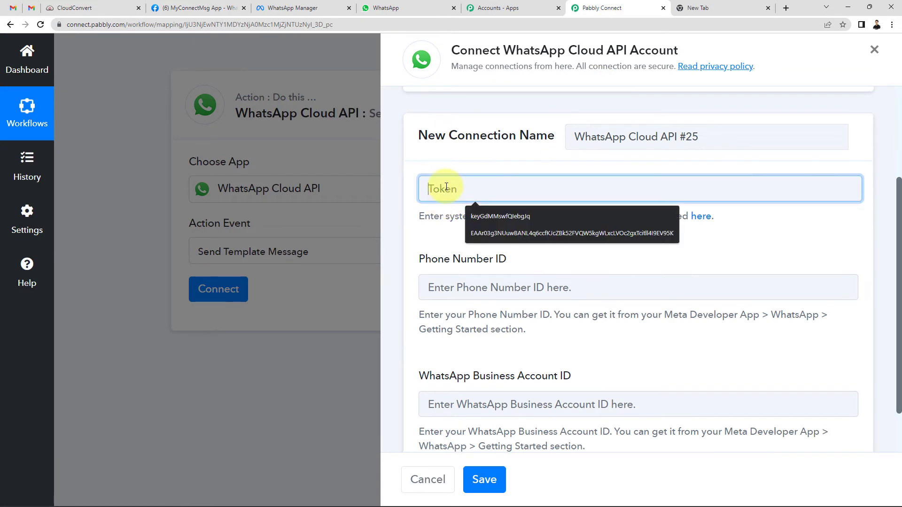
pyautogui.hotkey('ctrl', 'v')
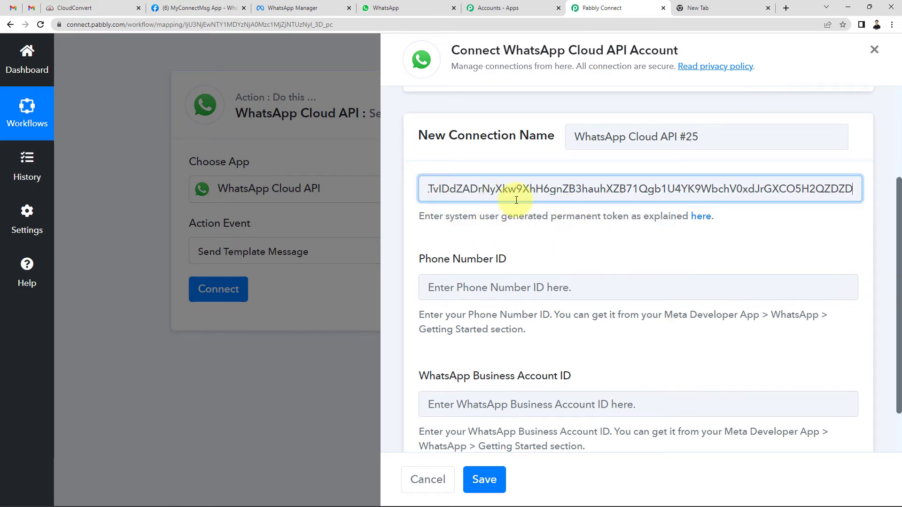
# Copy the phone number ID from the Meta for Developers page into the connection's Phone Number ID field
pyautogui.scroll(-2, 522, 233)
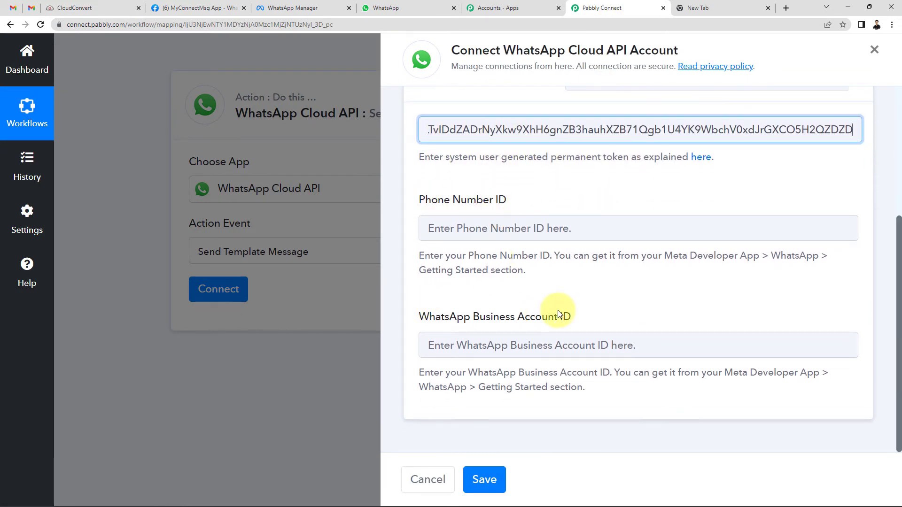
pyautogui.click(202, 8)
pyautogui.scroll(-3, 432, 202)
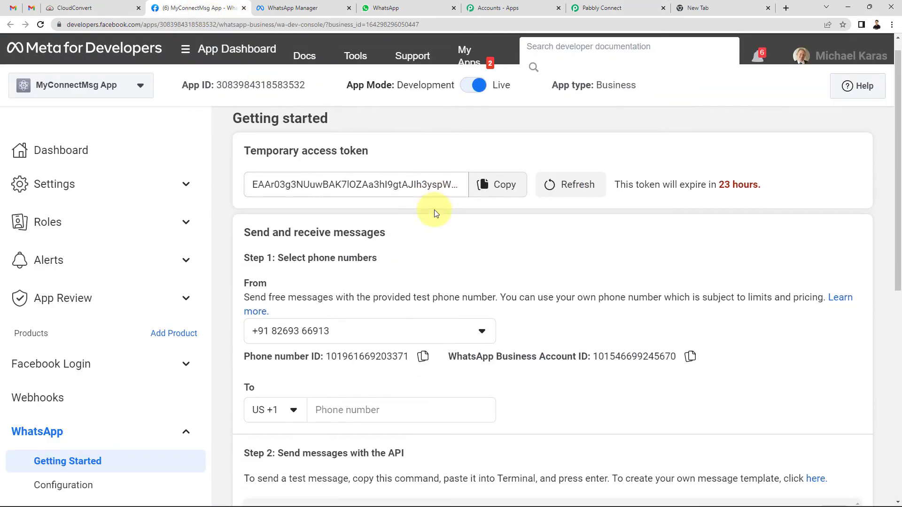
pyautogui.click(423, 234)
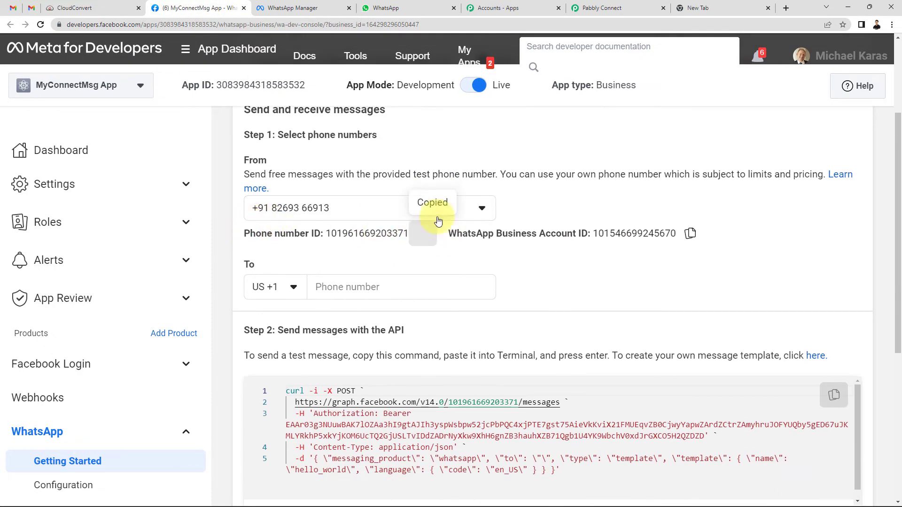
pyautogui.click(602, 8)
pyautogui.click(490, 229)
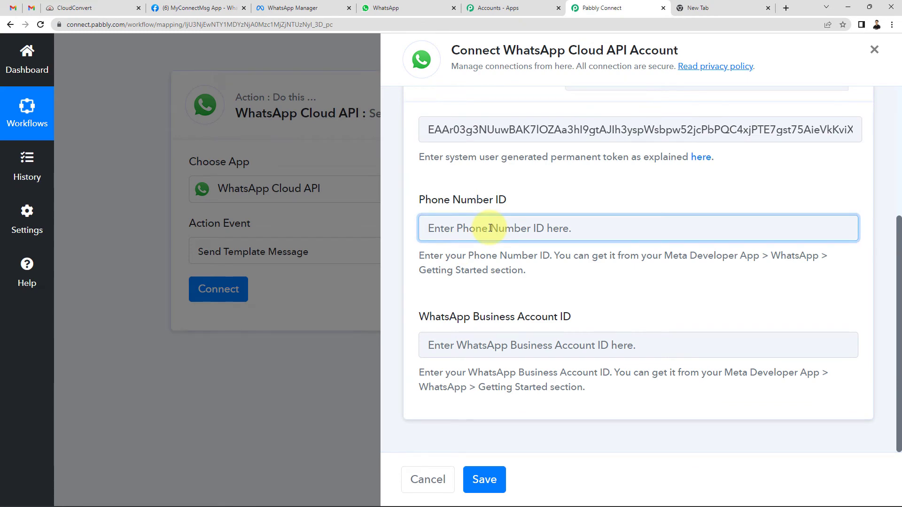
pyautogui.hotkey('ctrl', 'v')
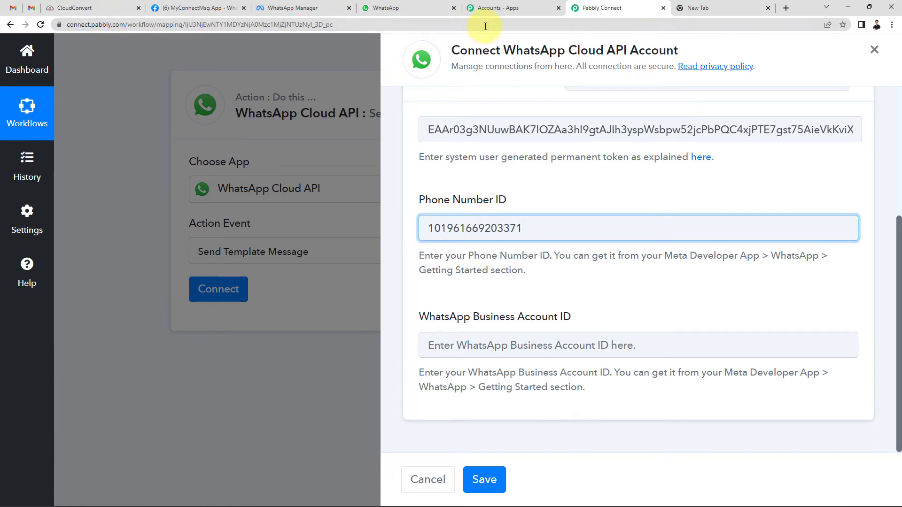
# Copy the WhatsApp Business Account ID from the Meta for Developers page into its connection field and save the connection
pyautogui.click(195, 8)
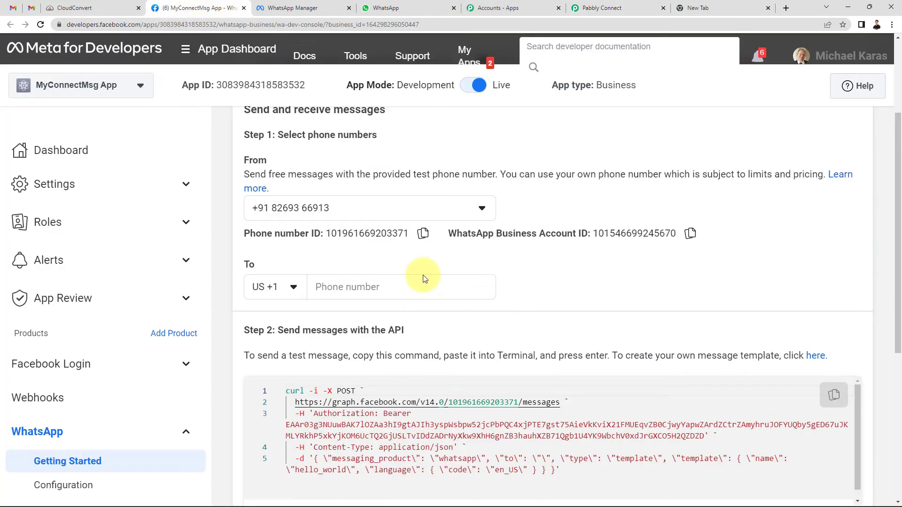
pyautogui.click(693, 235)
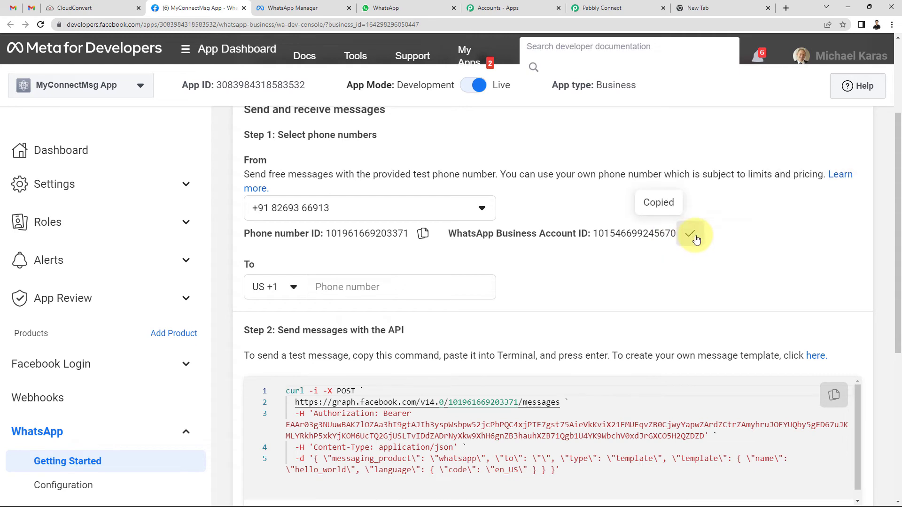
pyautogui.click(606, 8)
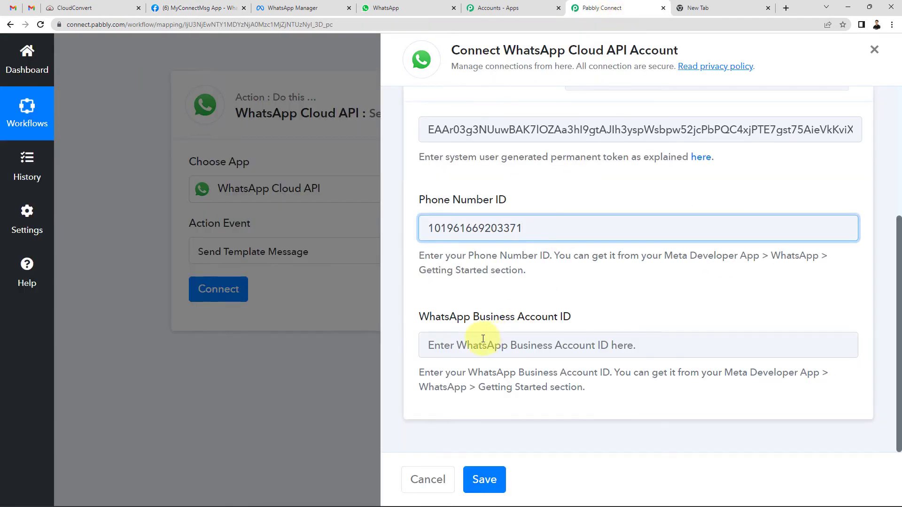
pyautogui.click(463, 346)
pyautogui.hotkey('ctrl', 'v')
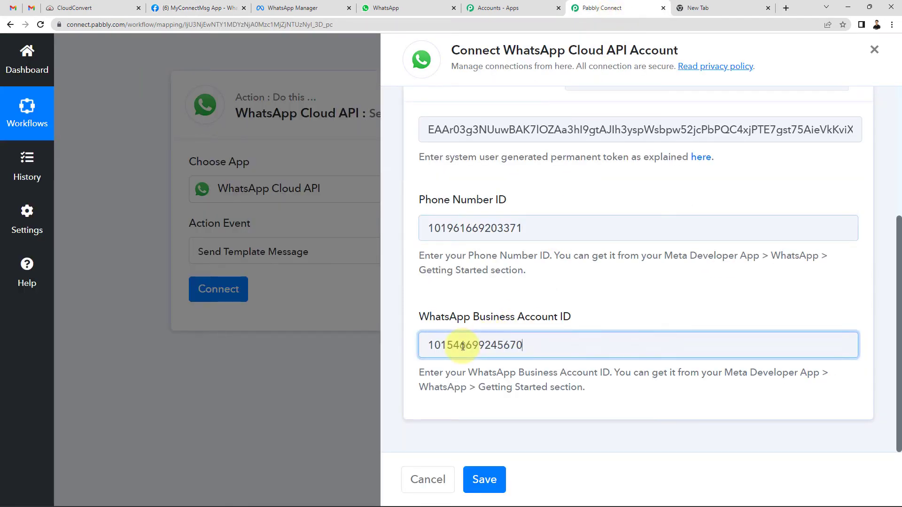
pyautogui.click(484, 480)
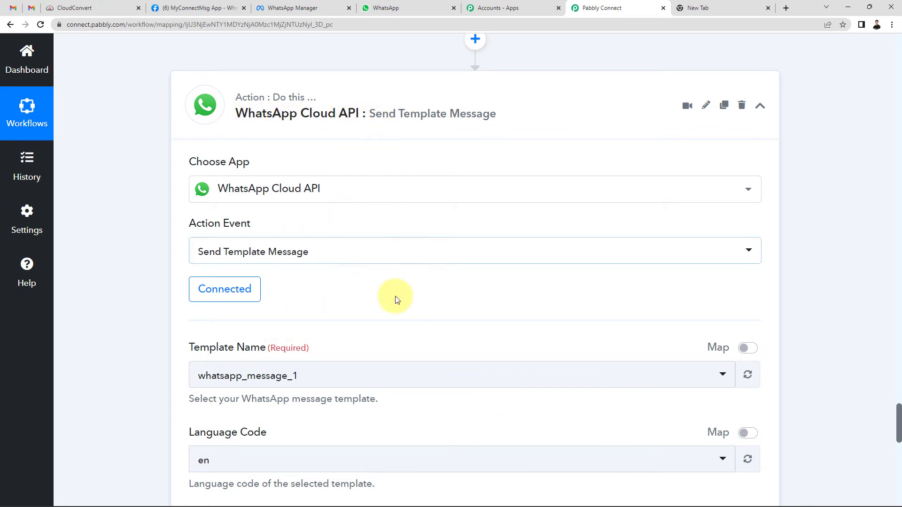
# Search the WhatsApp template names for "from" and set the Template Name to pdf_from_mails
pyautogui.scroll(-2, 423, 304)
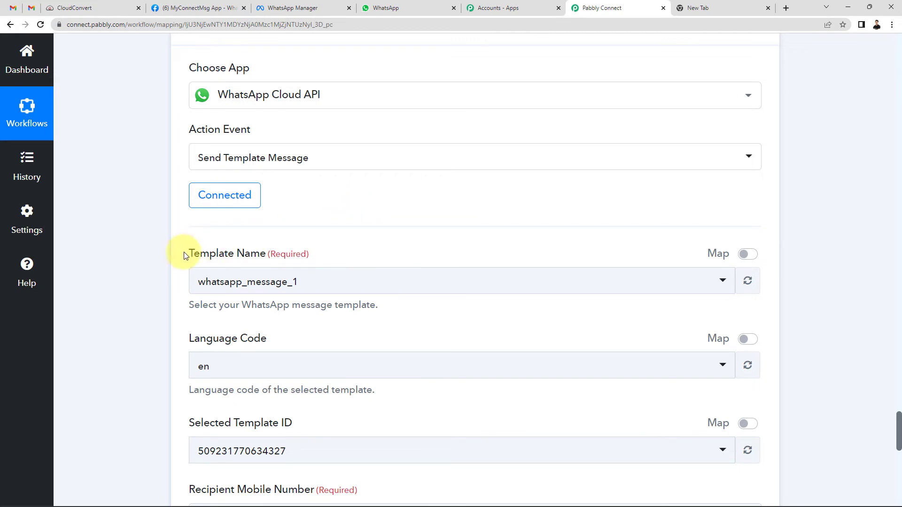
pyautogui.moveTo(183, 256); pyautogui.dragTo(250, 259)
pyautogui.click(255, 254)
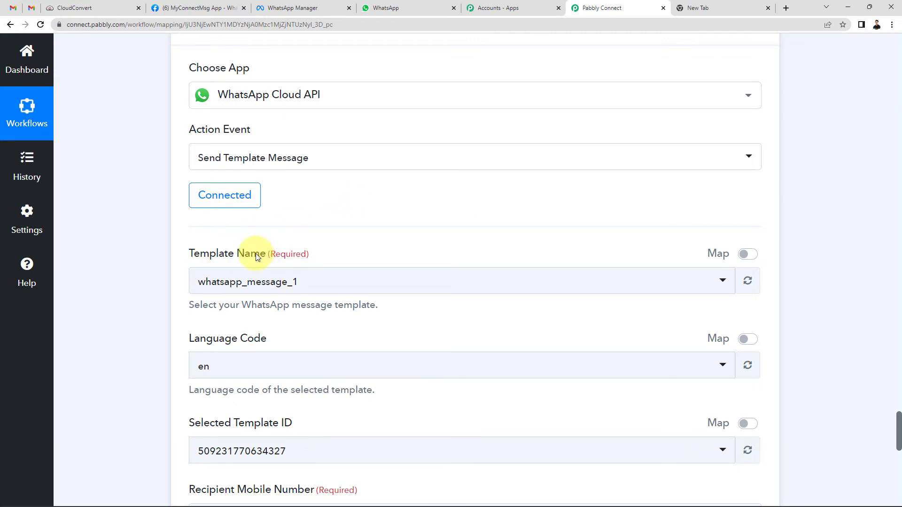
pyautogui.click(237, 287)
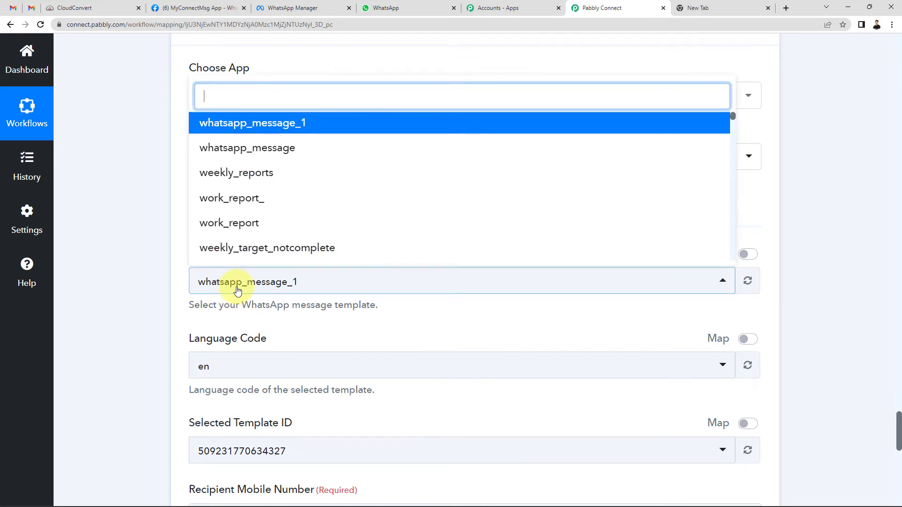
pyautogui.write('from')
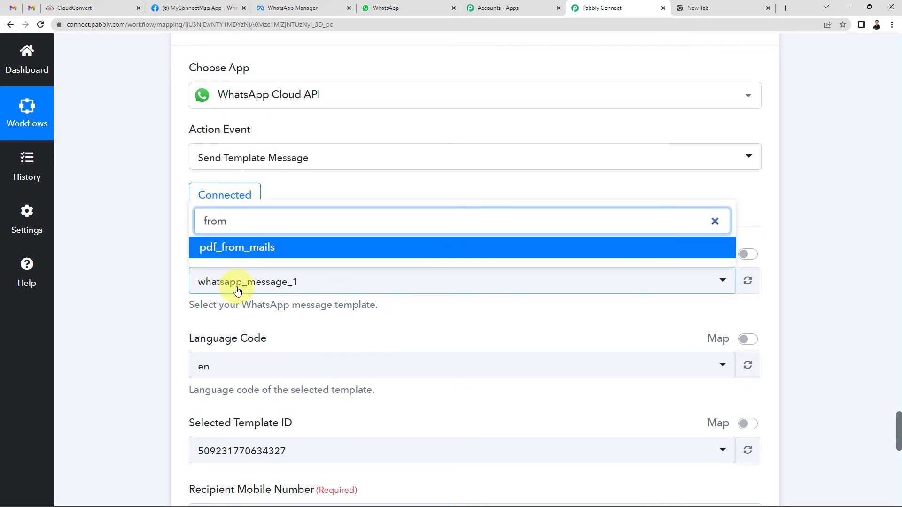
pyautogui.click(275, 258)
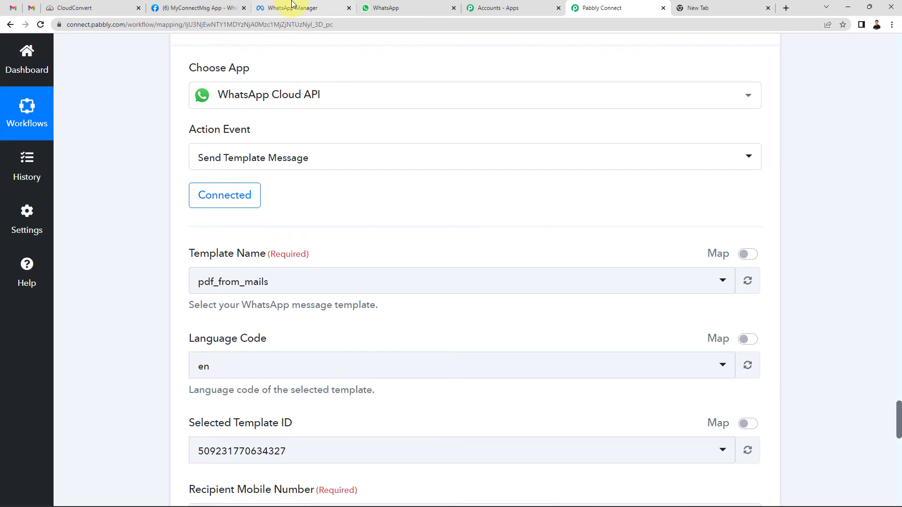
# Review the Message templates list in WhatsApp Manager and the template creation instructions on the Meta for Developers page
pyautogui.click(292, 5)
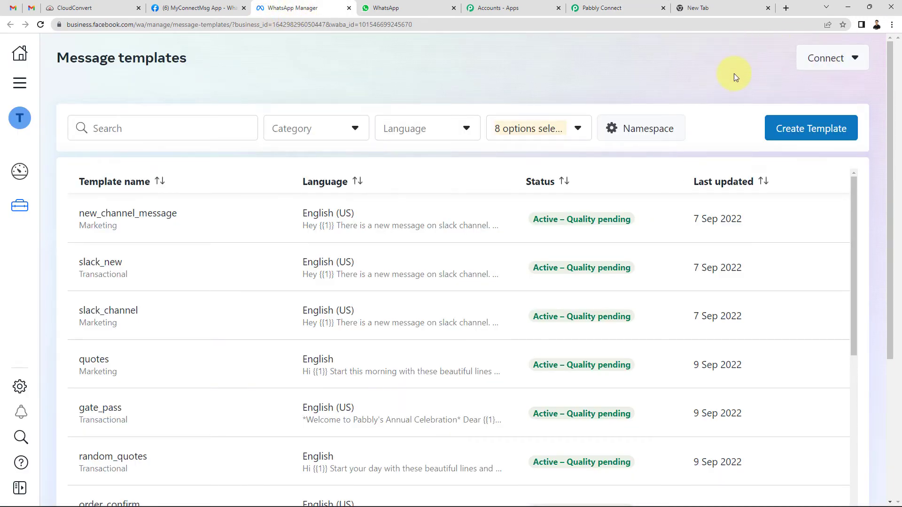
pyautogui.click(210, 10)
pyautogui.scroll(-3, 430, 214)
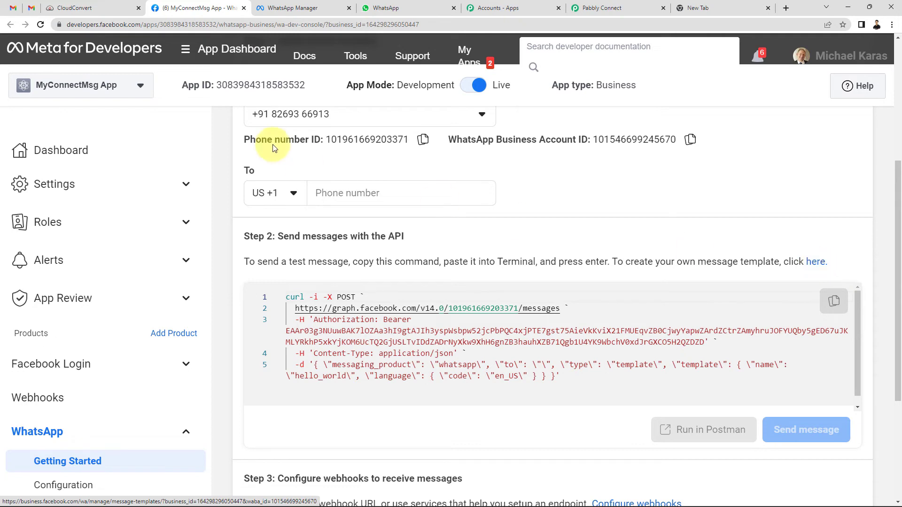
pyautogui.click(281, 7)
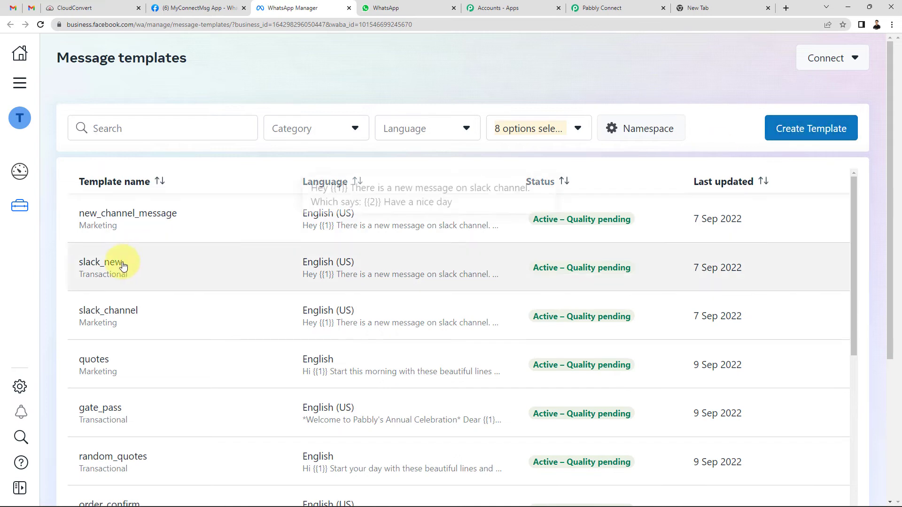
pyautogui.scroll(-4, 101, 281)
pyautogui.scroll(4, 157, 316)
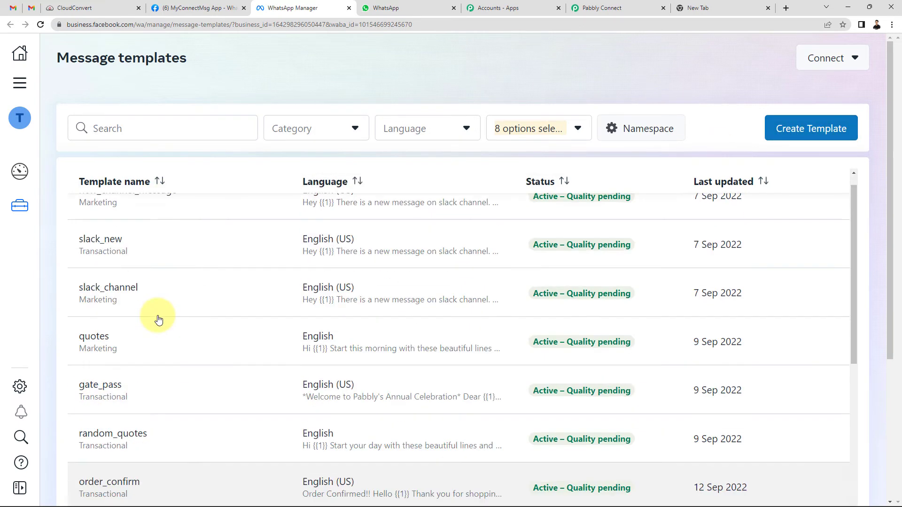
# Search the WhatsApp Manager message templates for "from" and for "temp"
pyautogui.click(182, 130)
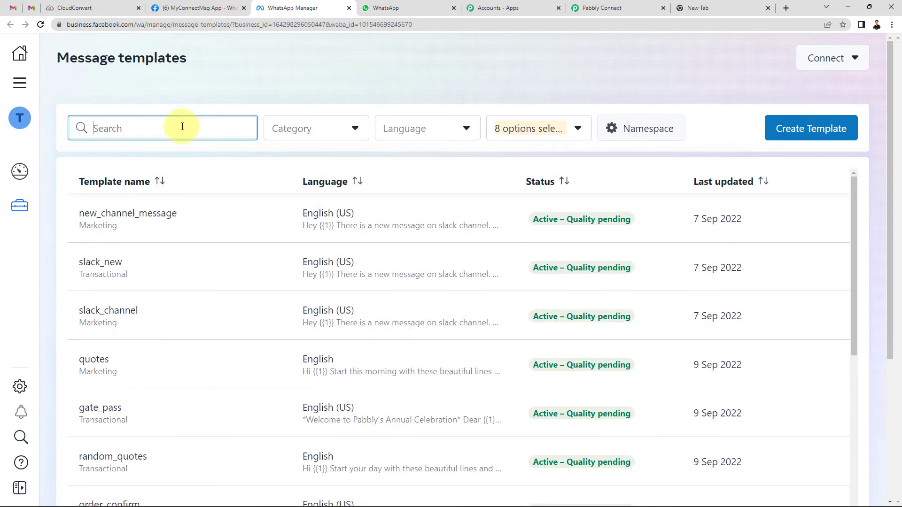
pyautogui.write('from')
pyautogui.scroll(-10, 194, 281)
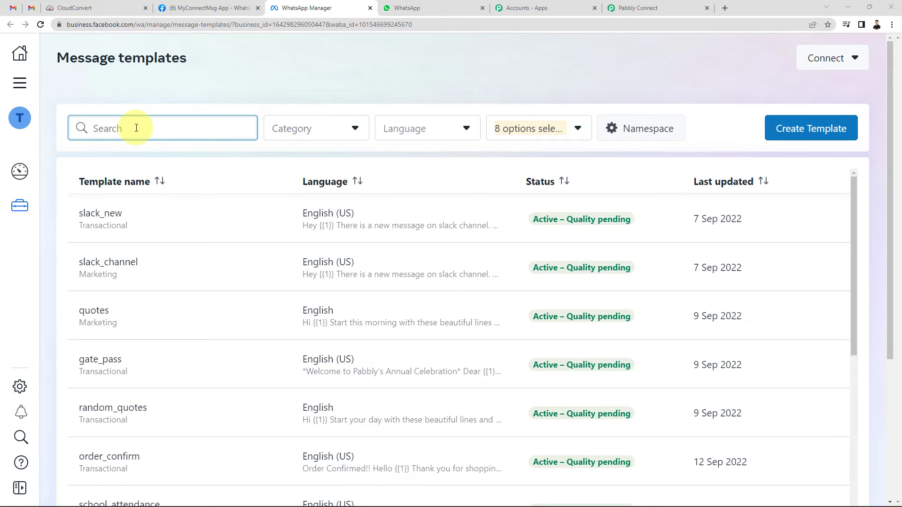
pyautogui.write('temp')
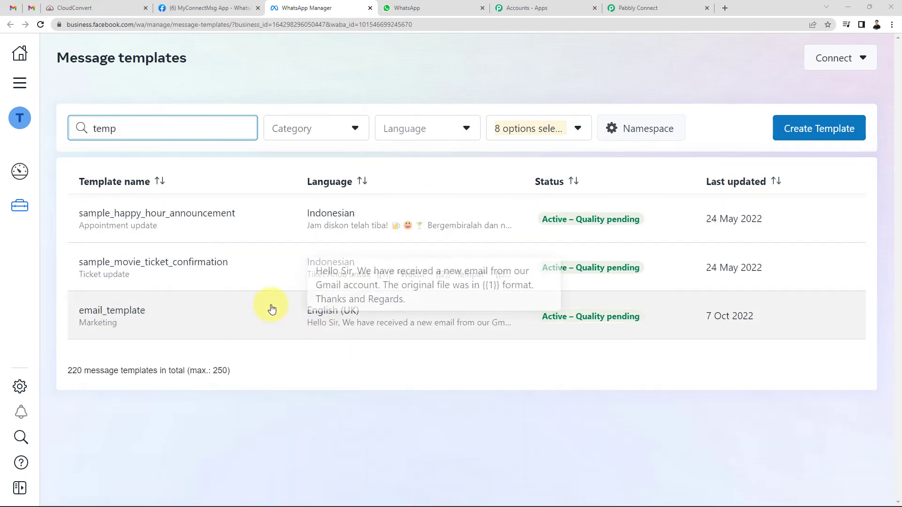
# Open the email_template message template and review its Document header and body text
pyautogui.click(127, 318)
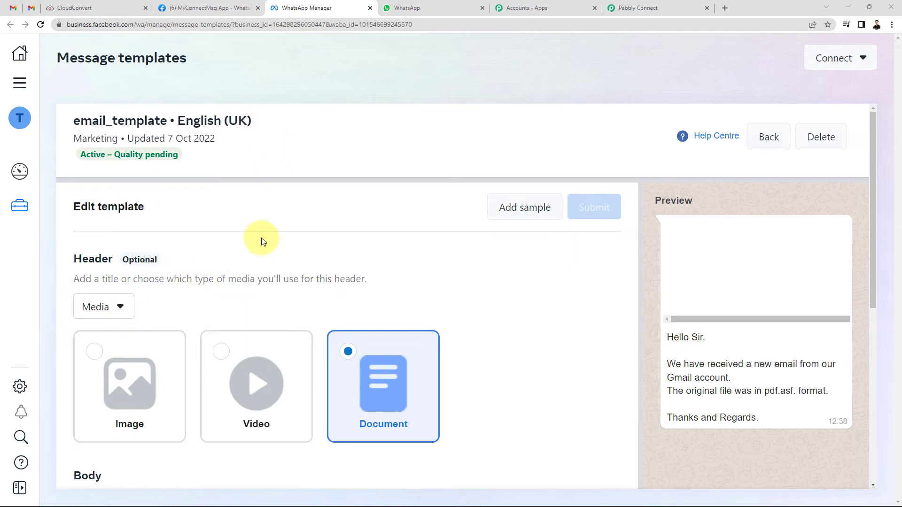
pyautogui.scroll(-3, 419, 287)
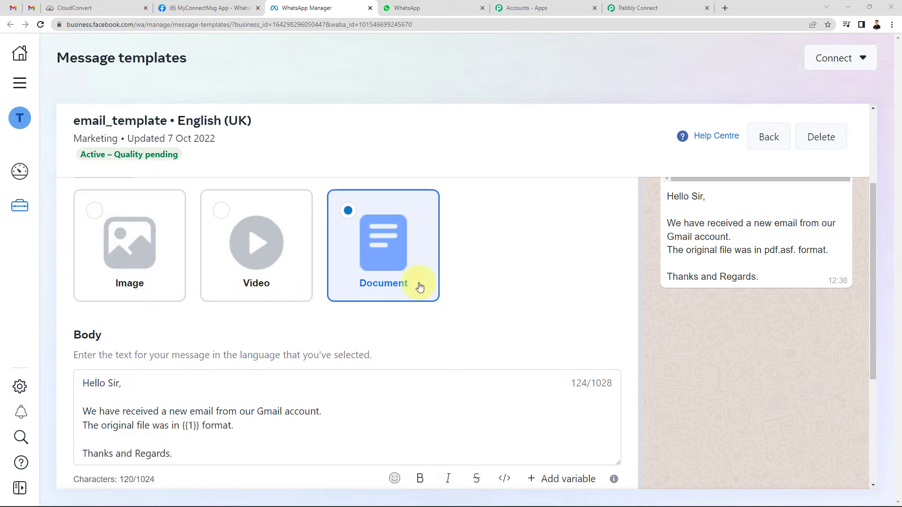
pyautogui.scroll(-3, 539, 276)
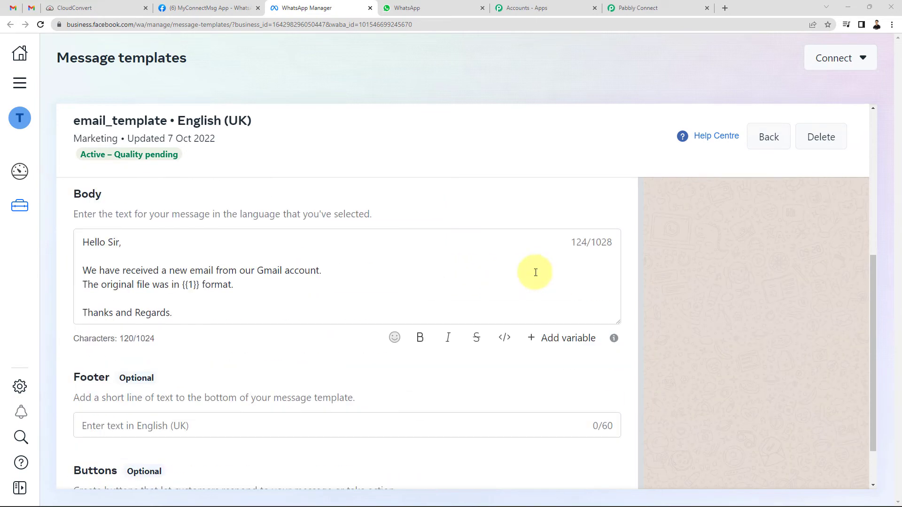
pyautogui.moveTo(81, 243); pyautogui.dragTo(195, 316)
pyautogui.click(195, 316)
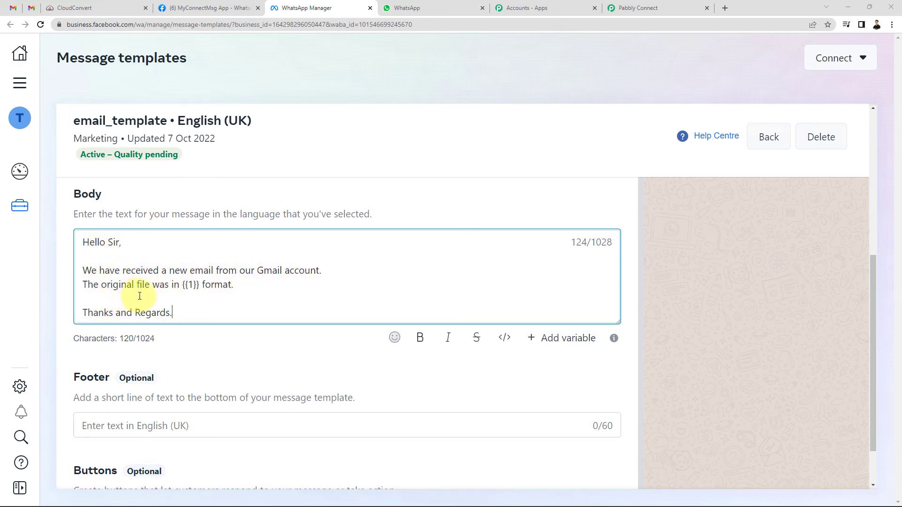
# Examine the {{1}} variable in the template's body and its sample text in the message preview
pyautogui.moveTo(183, 287); pyautogui.dragTo(201, 287)
pyautogui.click(212, 286)
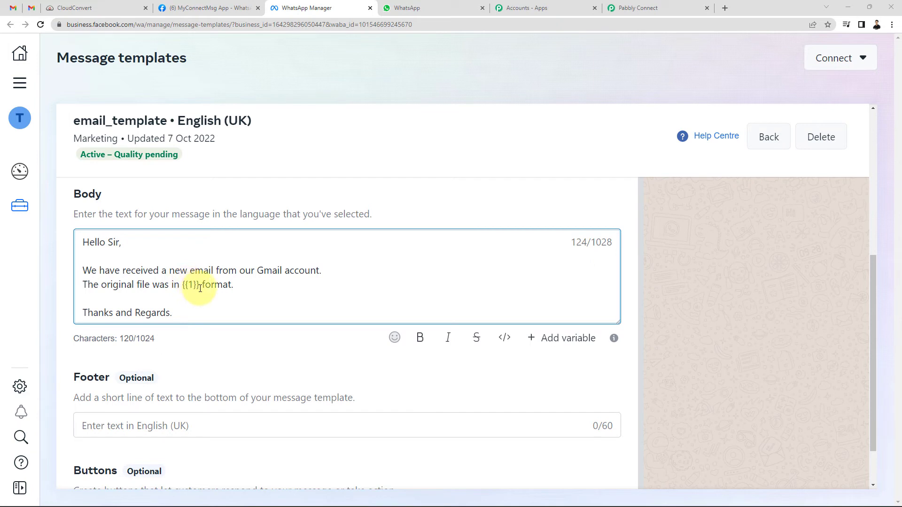
pyautogui.moveTo(201, 287); pyautogui.dragTo(182, 286)
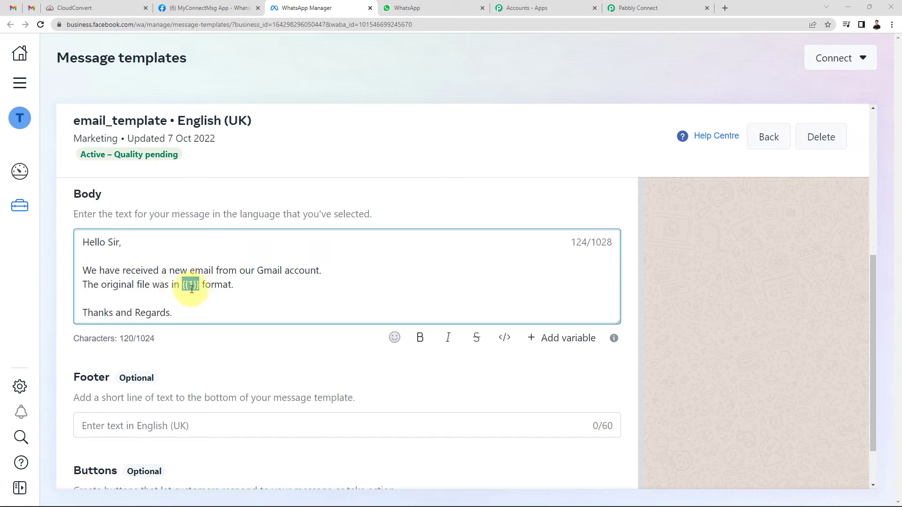
pyautogui.click(192, 286)
pyautogui.moveTo(183, 284); pyautogui.dragTo(200, 289)
pyautogui.moveTo(183, 285); pyautogui.dragTo(194, 287)
pyautogui.click(192, 287)
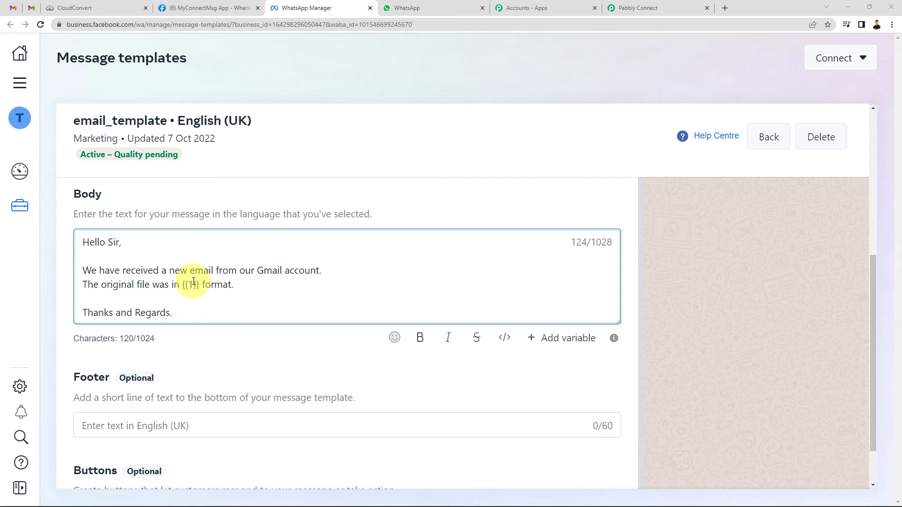
pyautogui.scroll(5, 751, 320)
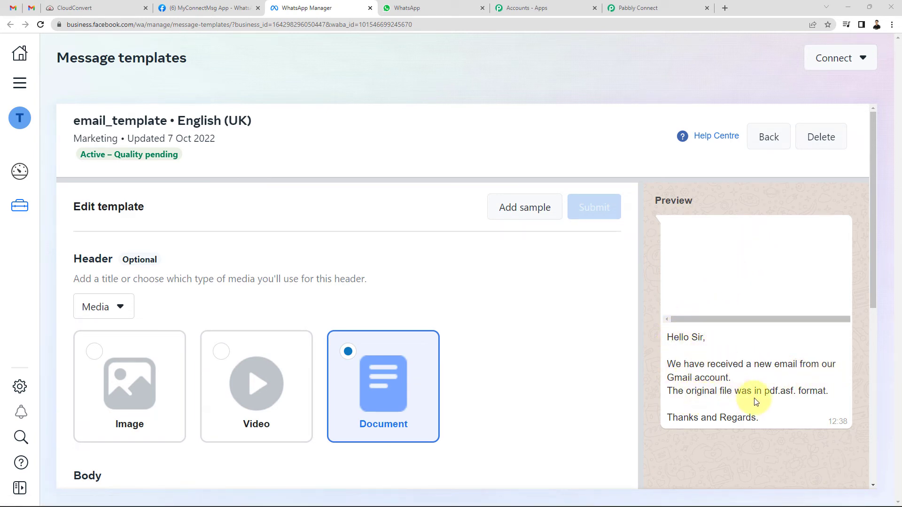
pyautogui.moveTo(766, 391); pyautogui.dragTo(794, 392)
pyautogui.click(811, 391)
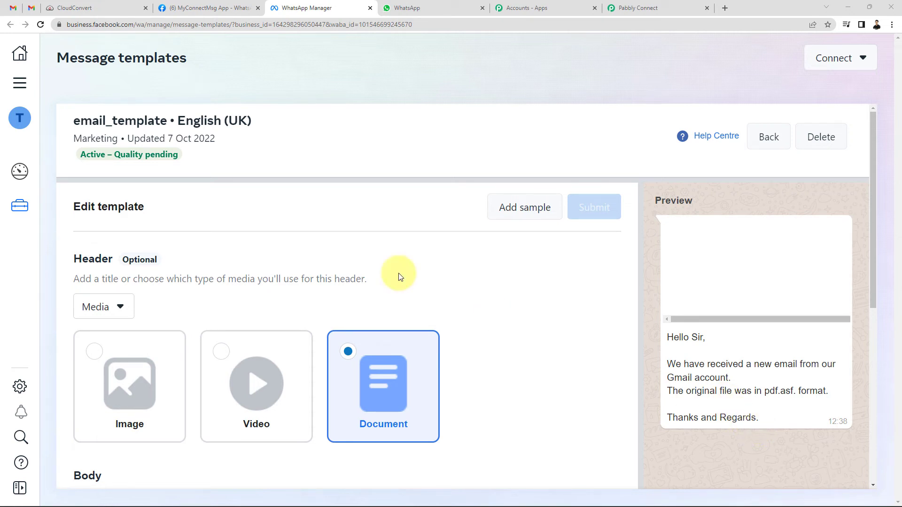
# Copy the template name email_template, switch to Pabbly Connect and save the existing WhatsApp Cloud API #25 connection
pyautogui.moveTo(75, 120); pyautogui.dragTo(168, 121)
pyautogui.hotkey('ctrl', 'c')
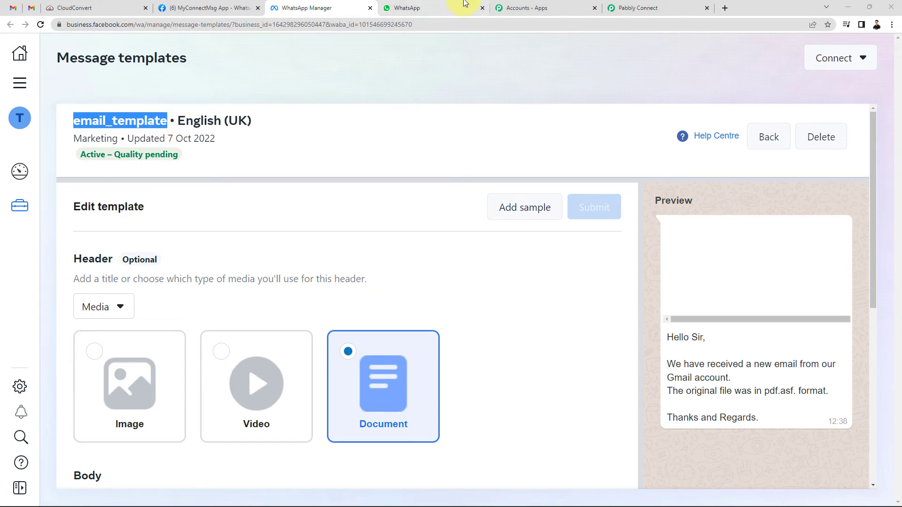
pyautogui.click(650, 4)
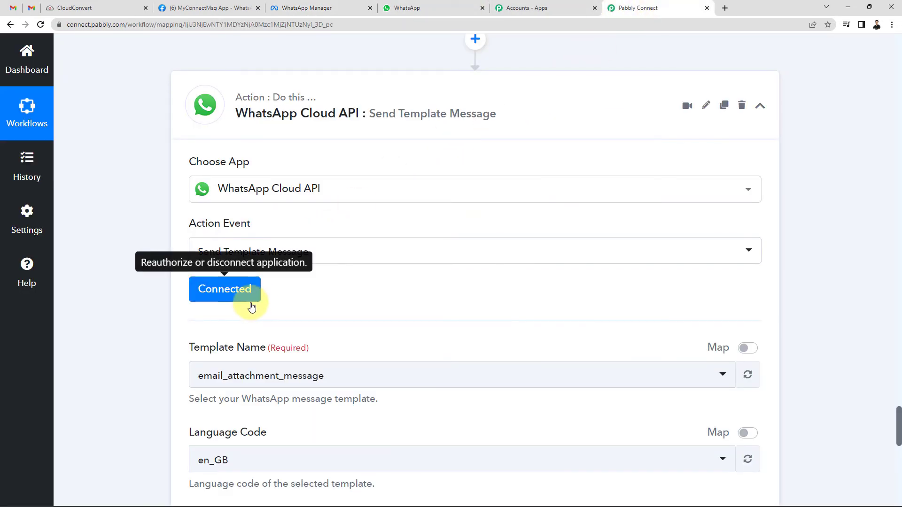
pyautogui.click(217, 289)
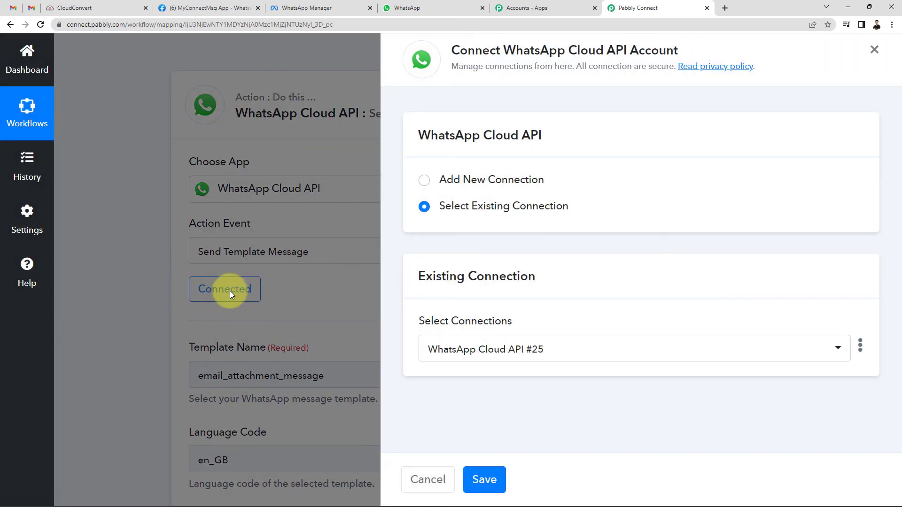
pyautogui.click(487, 479)
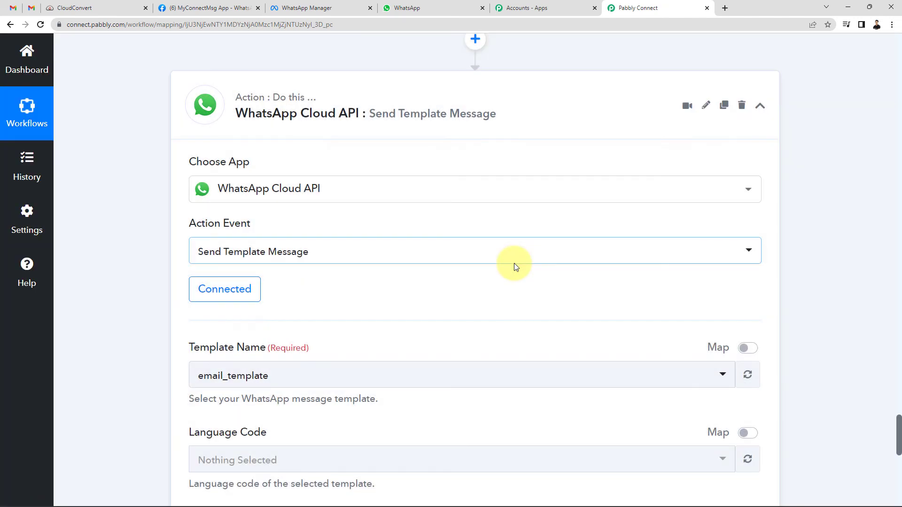
# Search the template names for email_template, set it as the Template Name and refresh the field's items
pyautogui.scroll(-2, 123, 282)
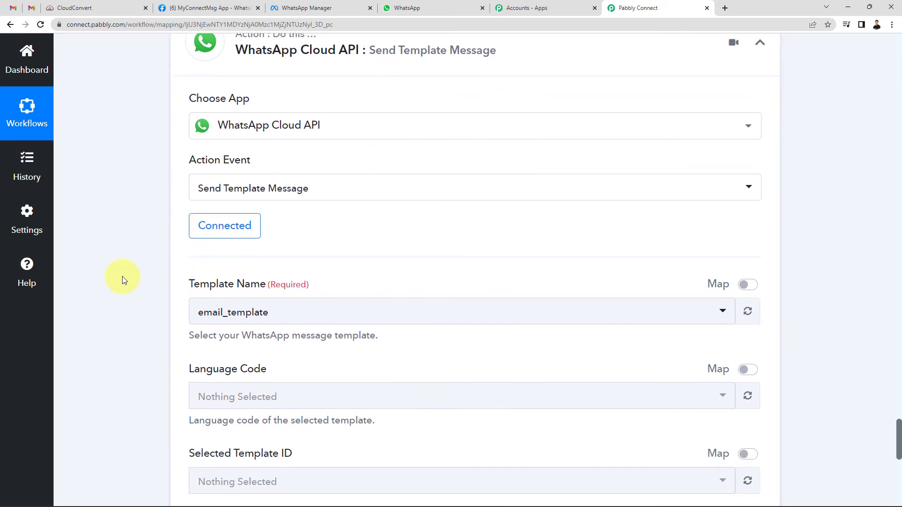
pyautogui.click(242, 288)
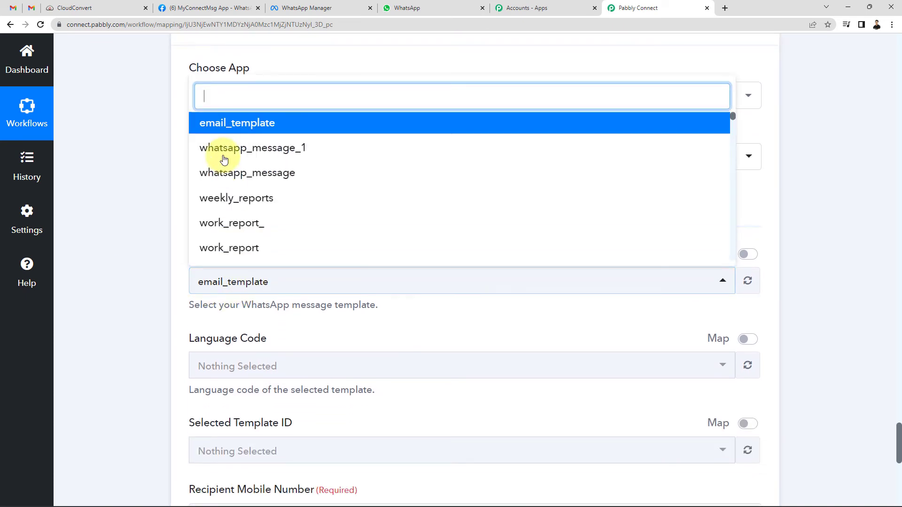
pyautogui.hotkey('ctrl', 'v')
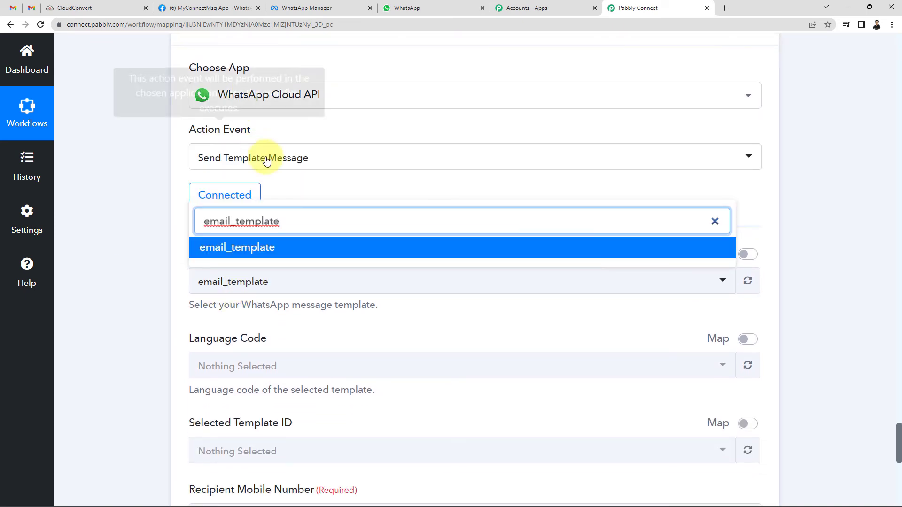
pyautogui.click(258, 253)
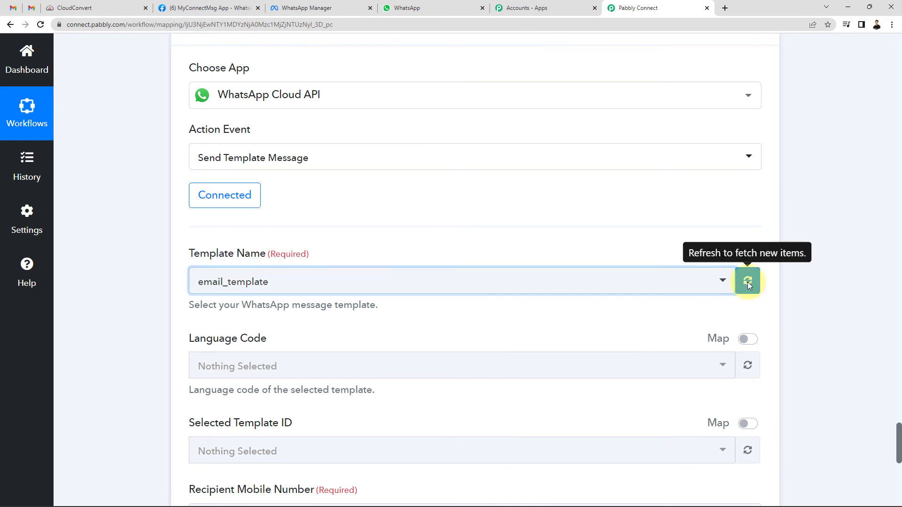
pyautogui.click(748, 281)
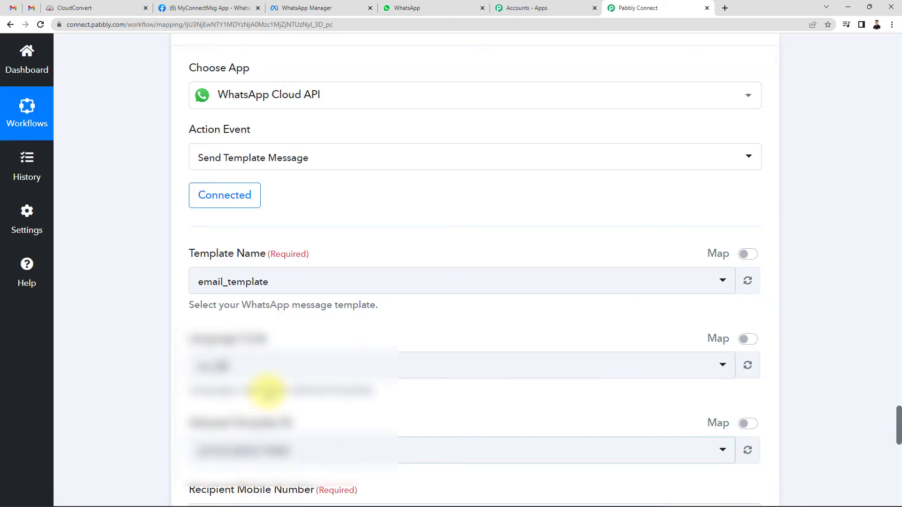
# Review the Language Code, Selected Template ID and Recipient Mobile Number fields, including the country code format without the plus sign
pyautogui.scroll(-4, 289, 395)
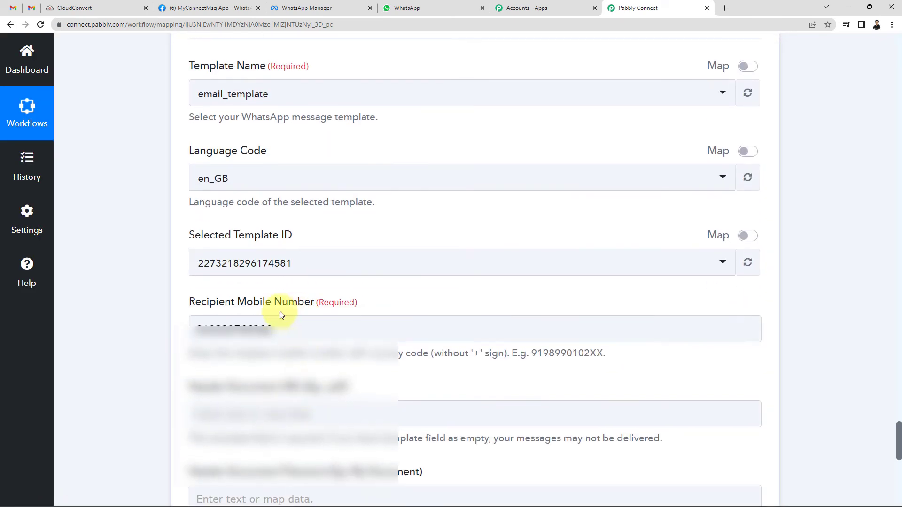
pyautogui.scroll(2, 258, 312)
pyautogui.scroll(-3, 257, 312)
pyautogui.click(277, 282)
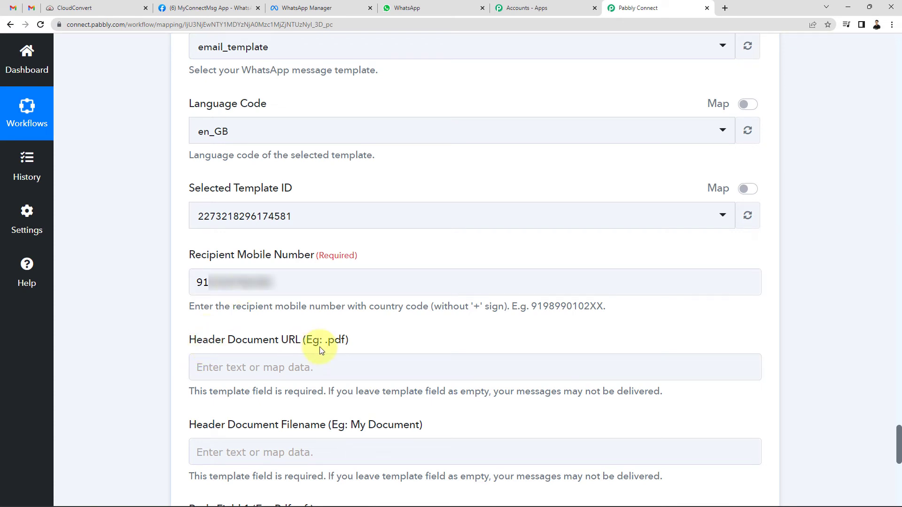
pyautogui.click(291, 363)
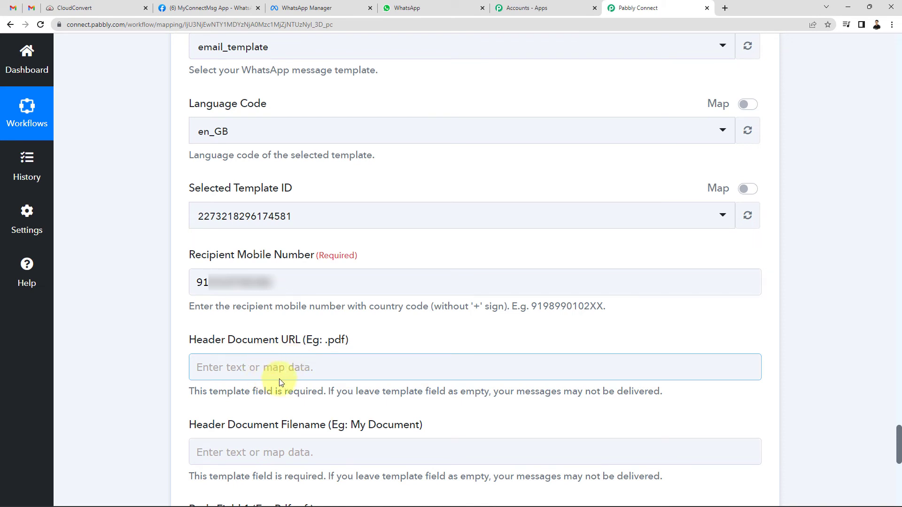
pyautogui.click(207, 282)
pyautogui.moveTo(209, 282); pyautogui.dragTo(187, 289)
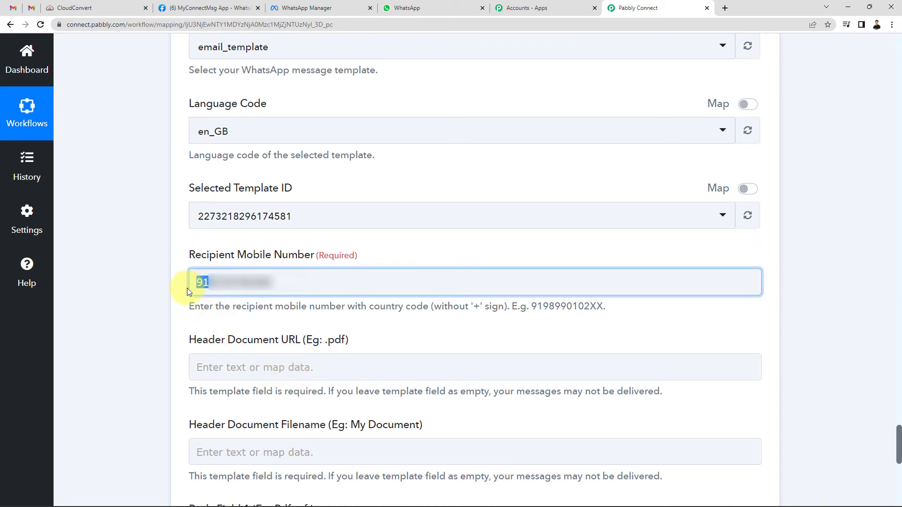
pyautogui.click(178, 291)
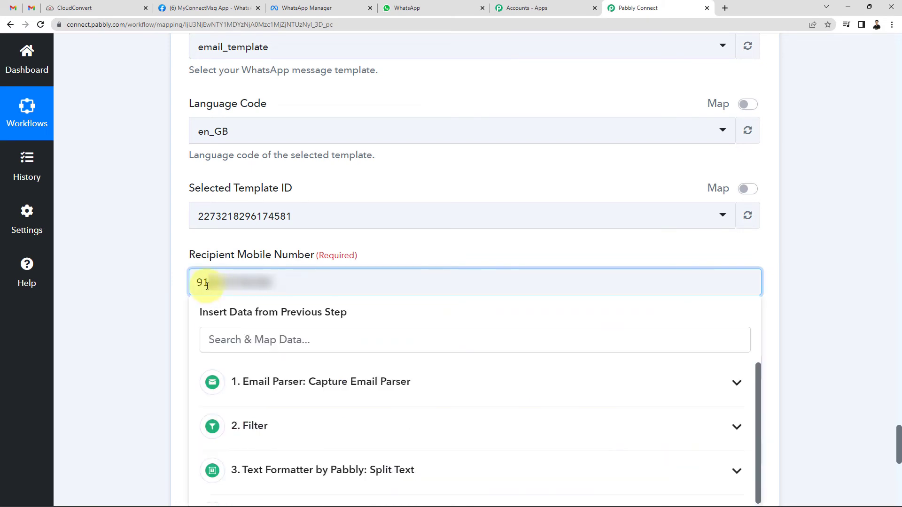
pyautogui.click(177, 285)
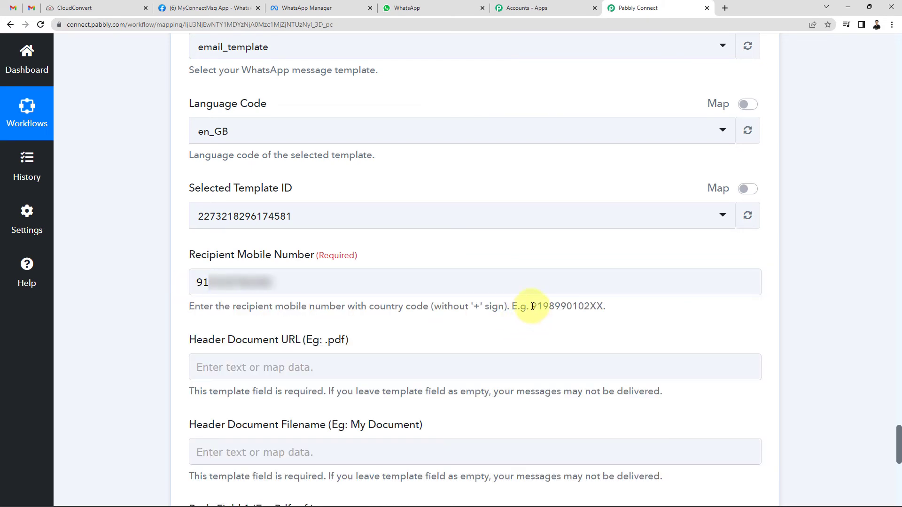
pyautogui.moveTo(532, 306); pyautogui.dragTo(542, 308)
pyautogui.moveTo(454, 308); pyautogui.dragTo(499, 309)
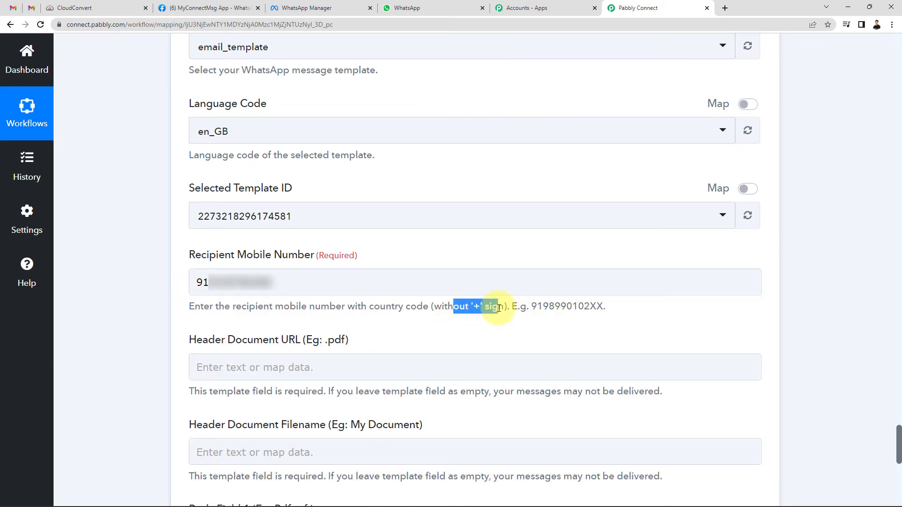
pyautogui.click(267, 282)
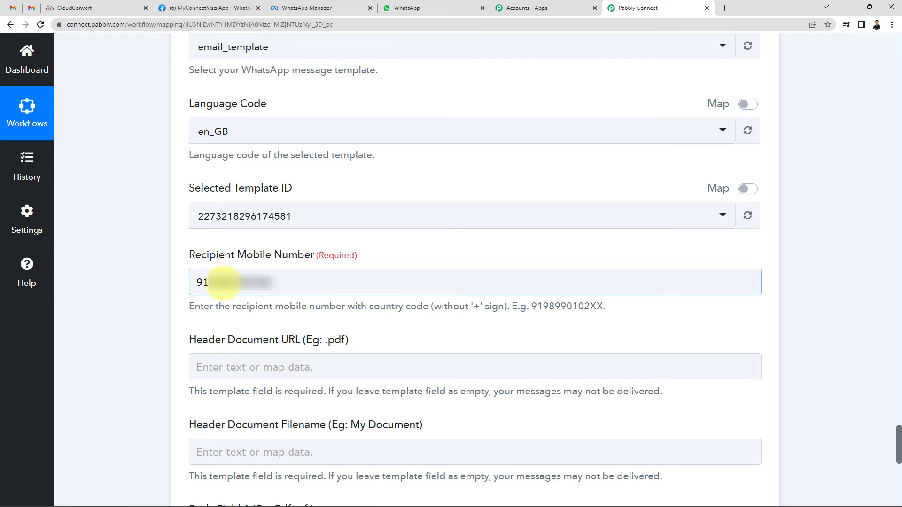
pyautogui.click(184, 286)
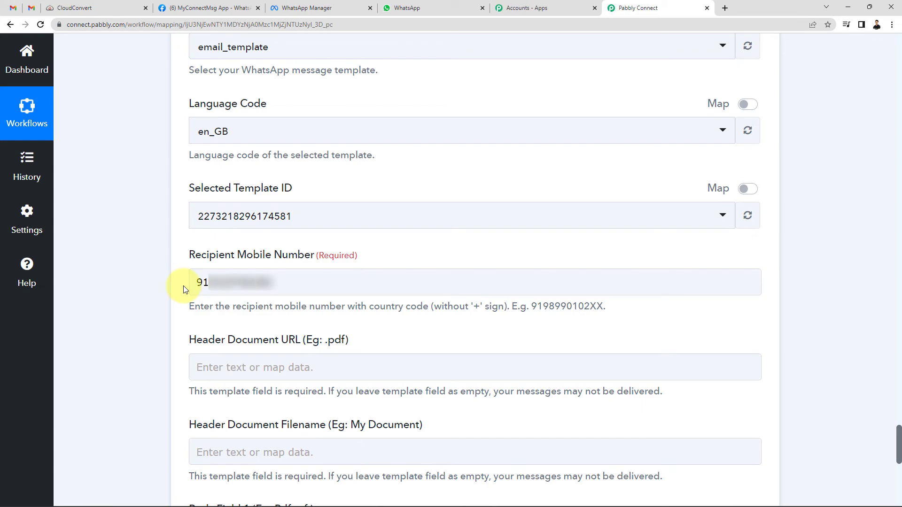
# Switch to WhatsApp Web and delete the Pabbly WhatsApp chat
pyautogui.click(392, 8)
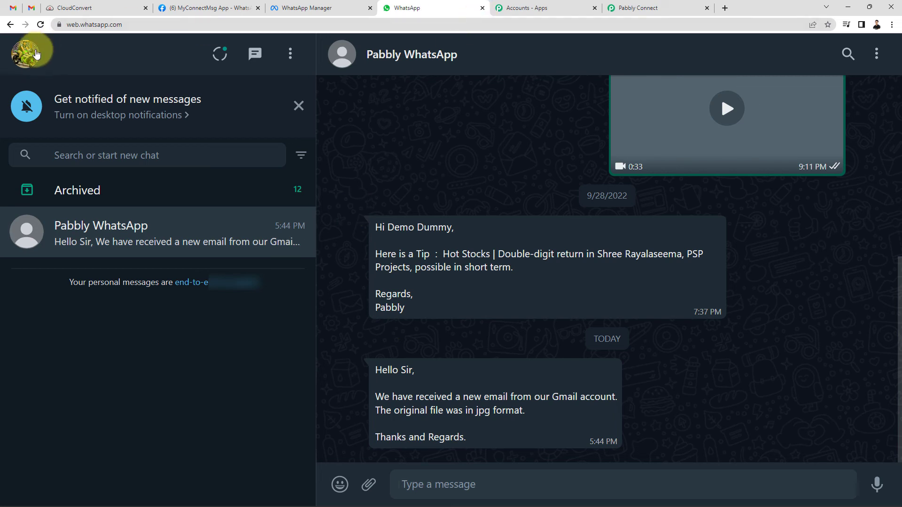
pyautogui.rightClick(230, 234)
pyautogui.click(274, 314)
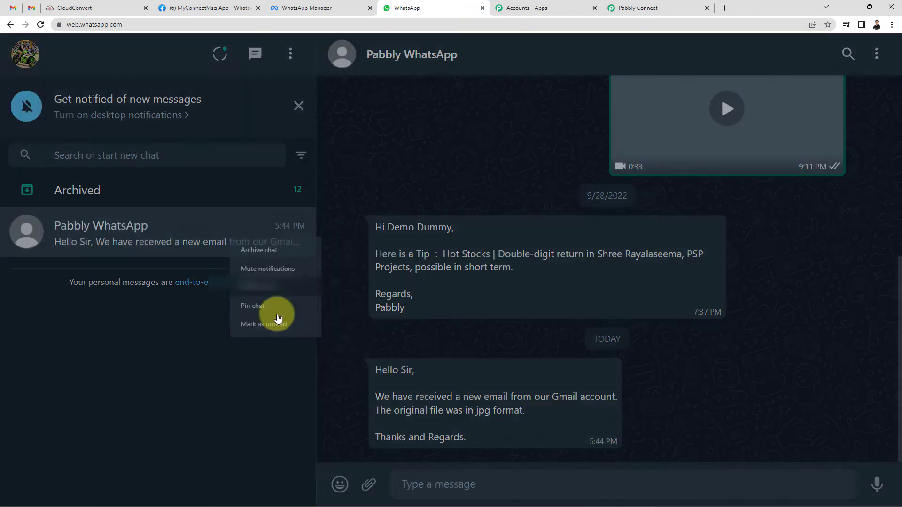
pyautogui.click(581, 331)
pyautogui.click(570, 318)
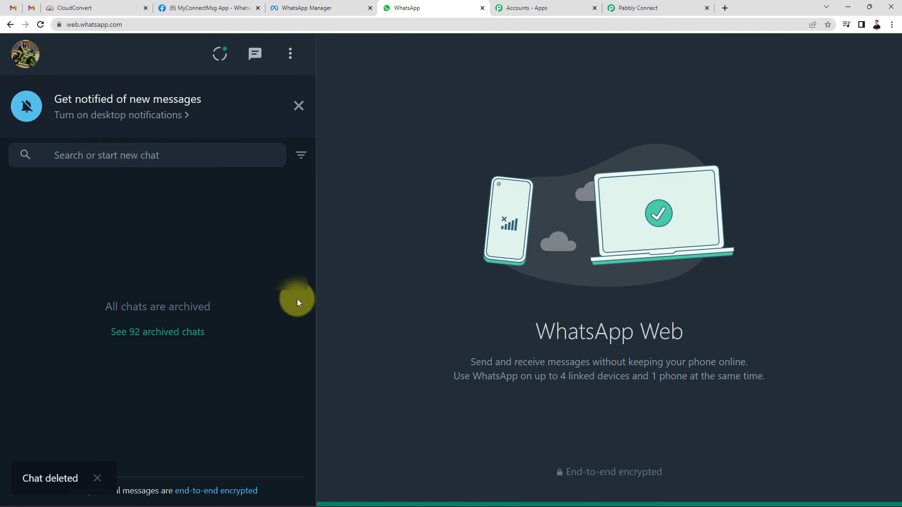
# Switch to Pabbly Connect and map the Header Document URL to Data Tasks 0 Result Files 0 Url from the CloudConvert Get Job Details step
pyautogui.click(631, 7)
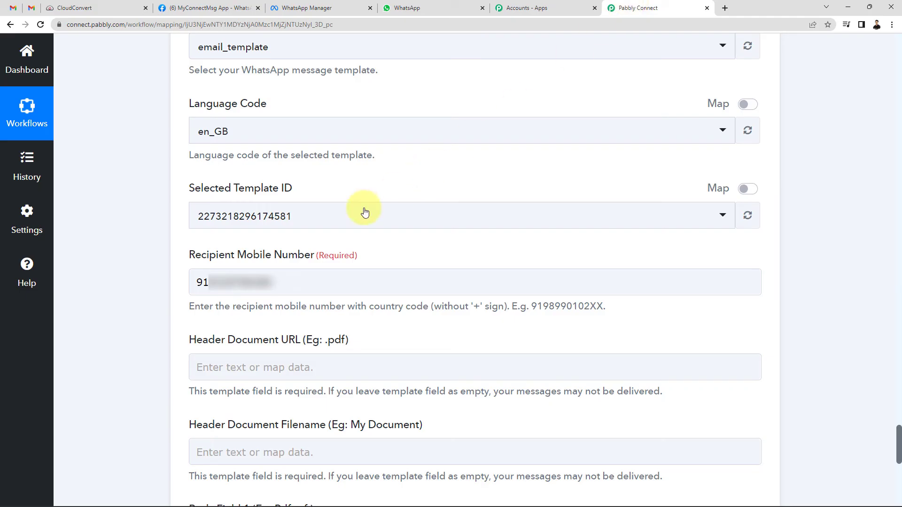
pyautogui.scroll(-3, 297, 221)
pyautogui.click(266, 221)
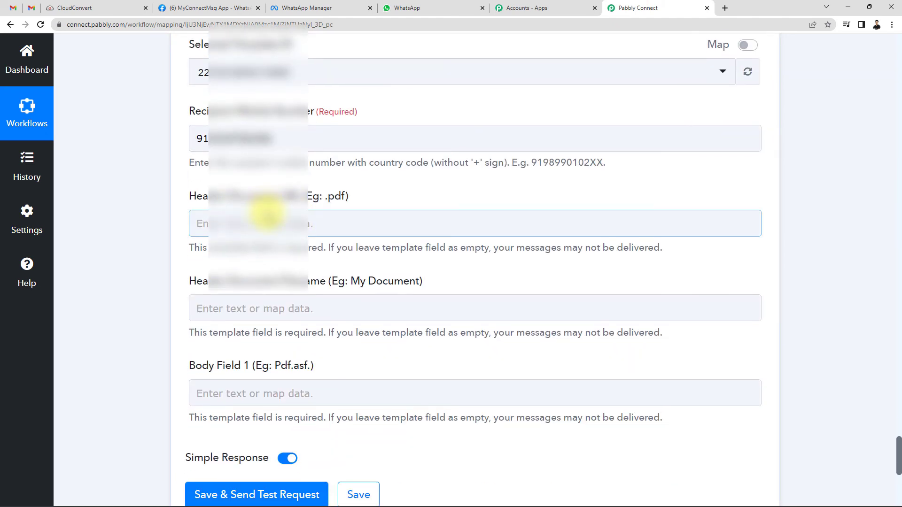
pyautogui.scroll(-3, 267, 214)
pyautogui.scroll(1, 262, 207)
pyautogui.scroll(-1, 262, 218)
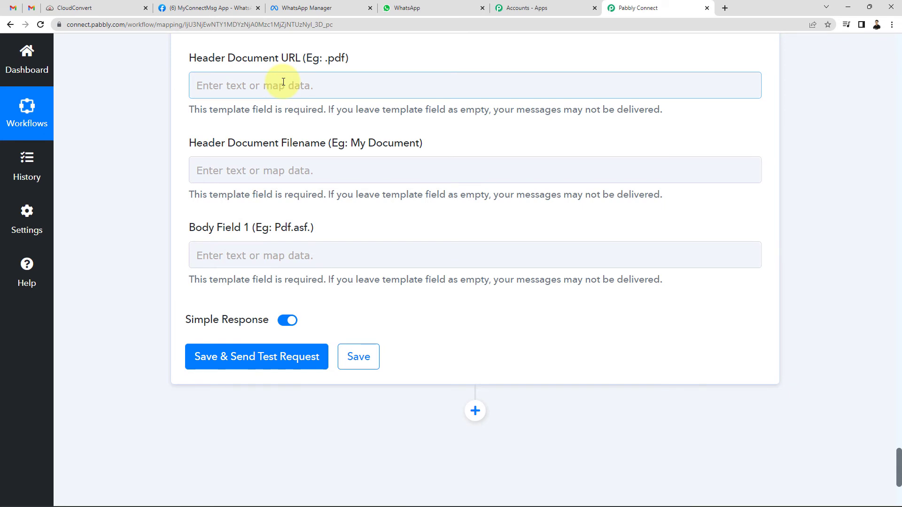
pyautogui.click(248, 78)
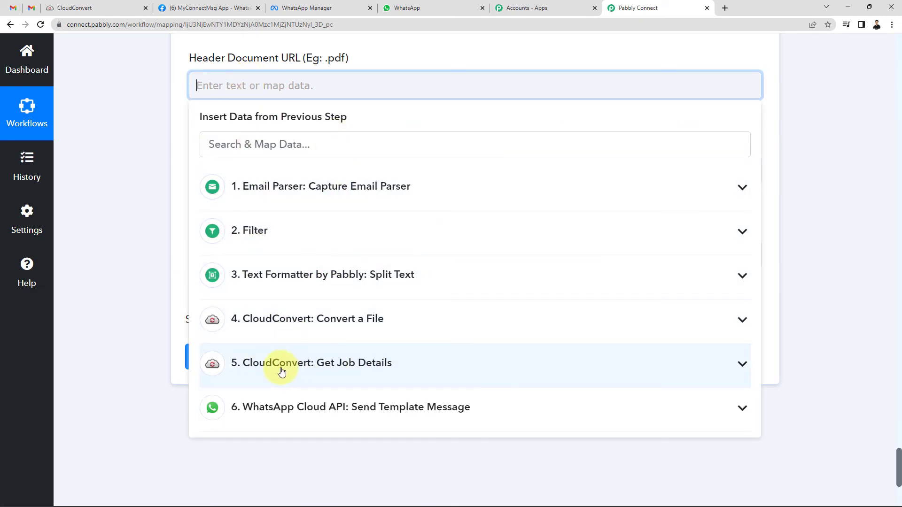
pyautogui.click(282, 370)
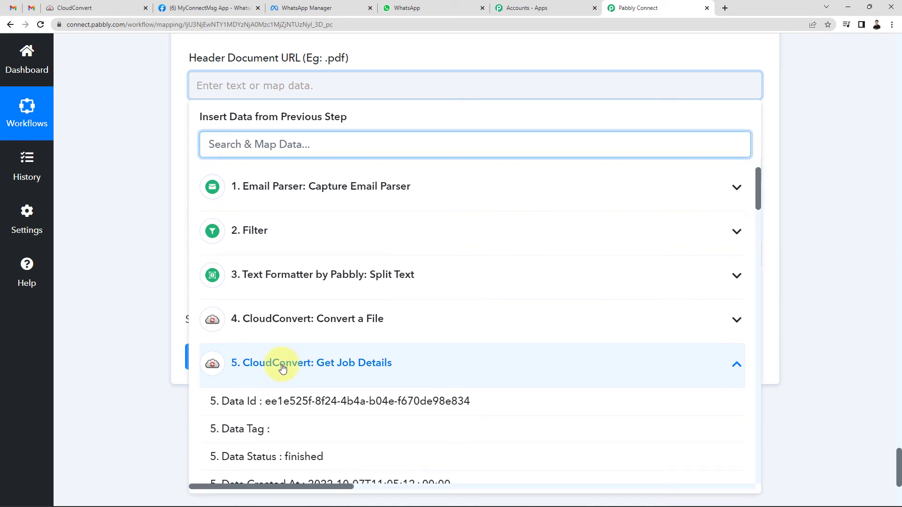
pyautogui.scroll(-5, 284, 405)
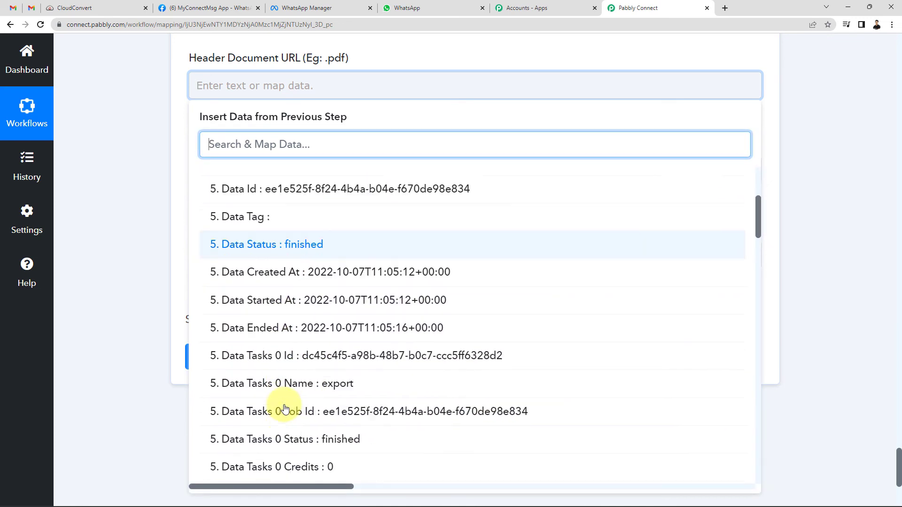
pyautogui.scroll(-6, 285, 409)
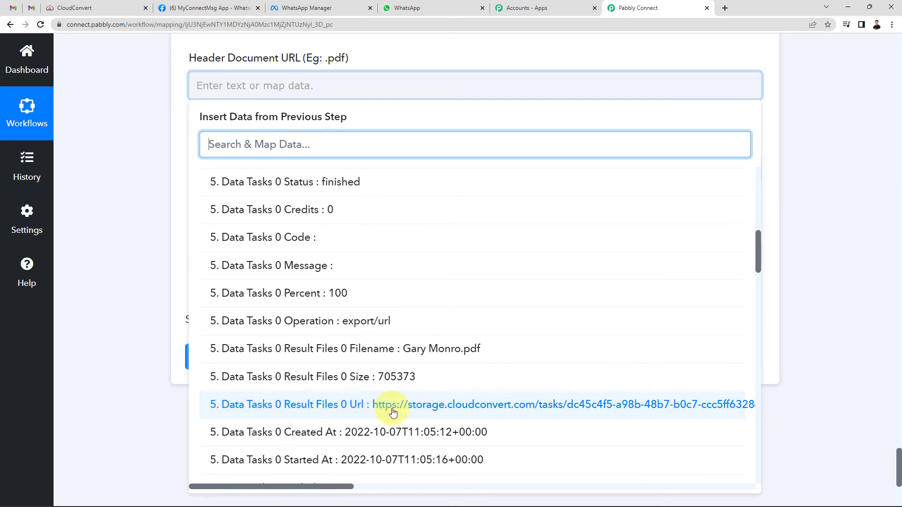
pyautogui.click(425, 412)
pyautogui.click(148, 151)
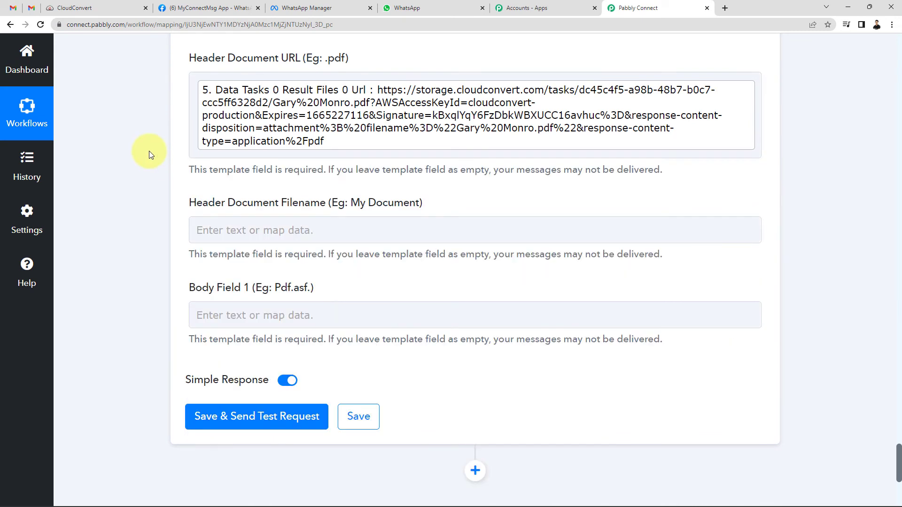
# Set the Header Document Filename to Email Attachment
pyautogui.scroll(-1, 149, 151)
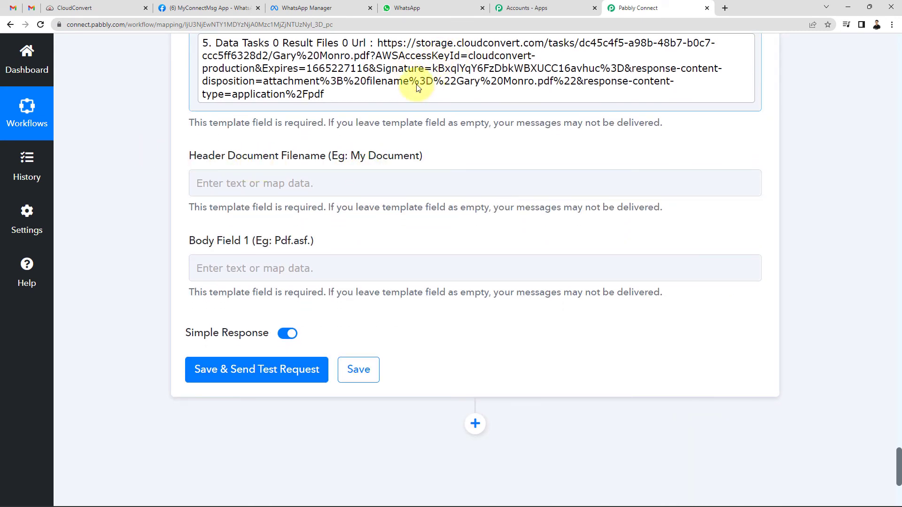
pyautogui.click(281, 182)
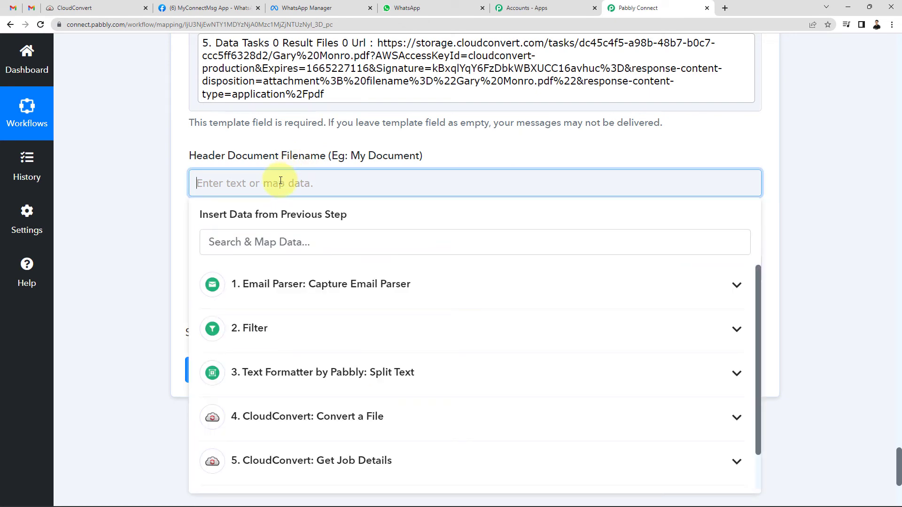
pyautogui.write('Email Attachment')
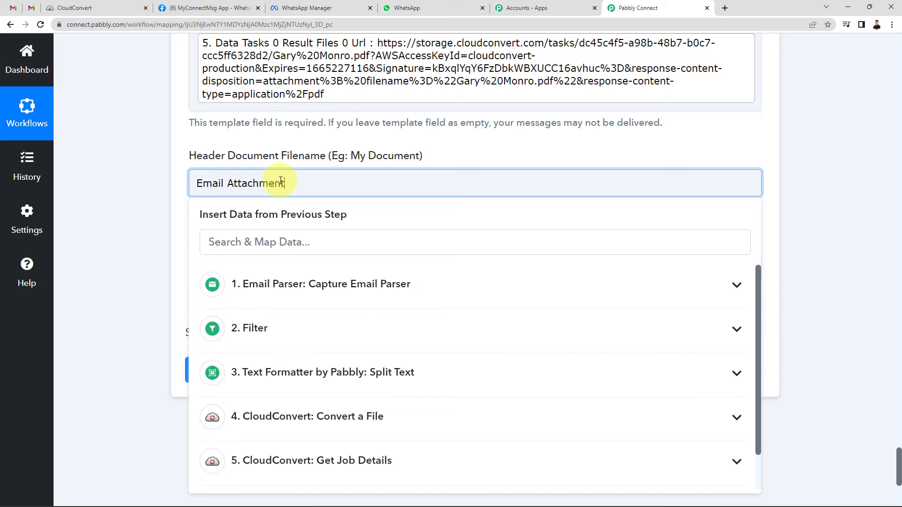
pyautogui.click(137, 214)
pyautogui.scroll(-1, 137, 215)
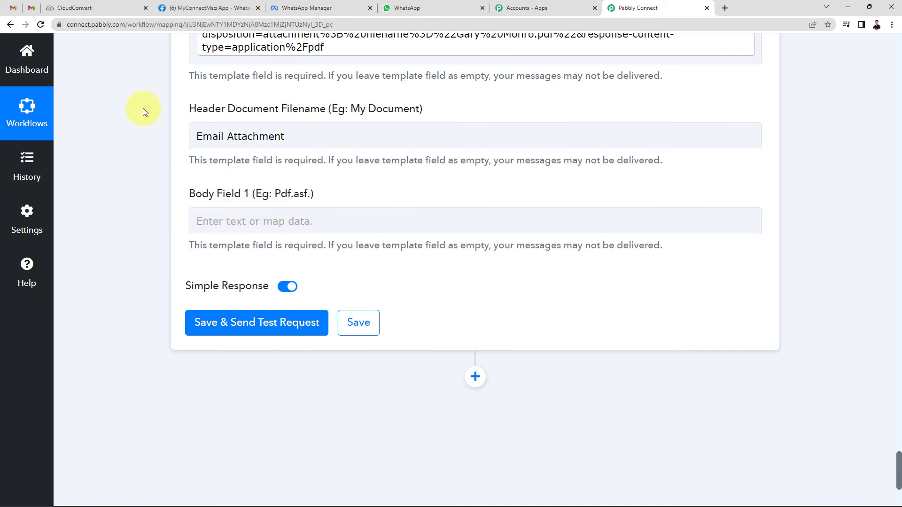
# Check the {{1}} variable in the WhatsApp Manager template body, then map Body Field 1 in Pabbly Connect to the Split Text Result
pyautogui.click(306, 8)
pyautogui.scroll(-5, 155, 343)
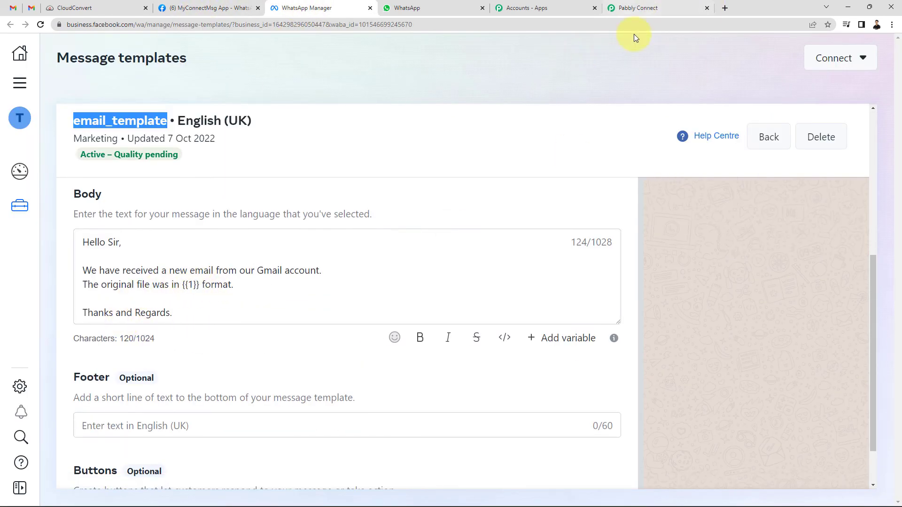
pyautogui.click(643, 9)
pyautogui.click(275, 220)
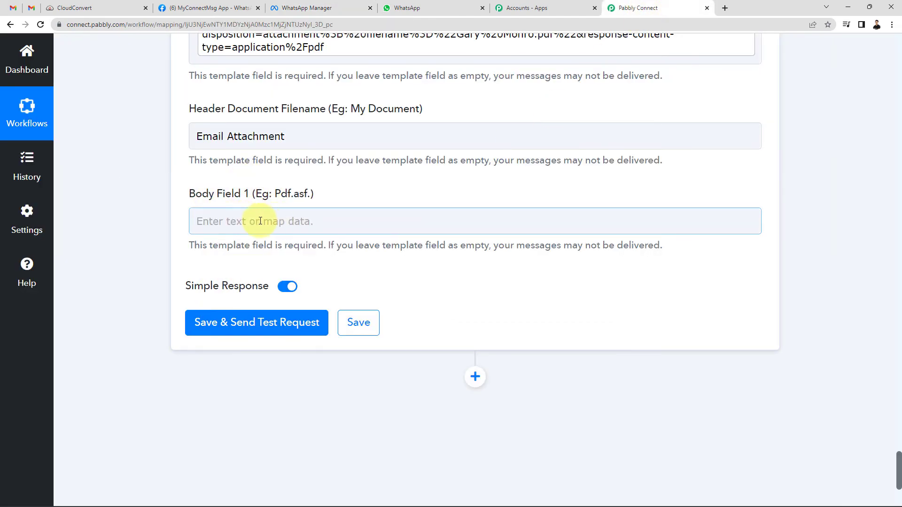
pyautogui.click(265, 222)
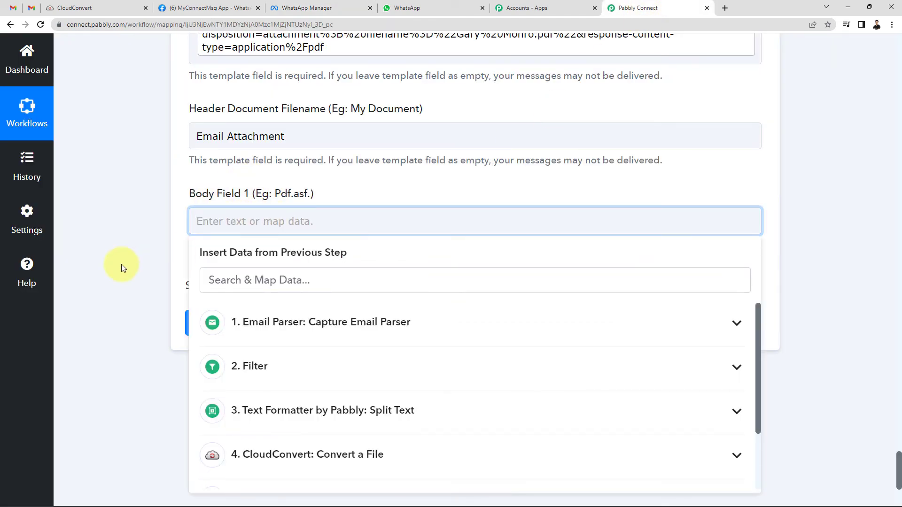
pyautogui.scroll(-1, 141, 282)
pyautogui.click(311, 365)
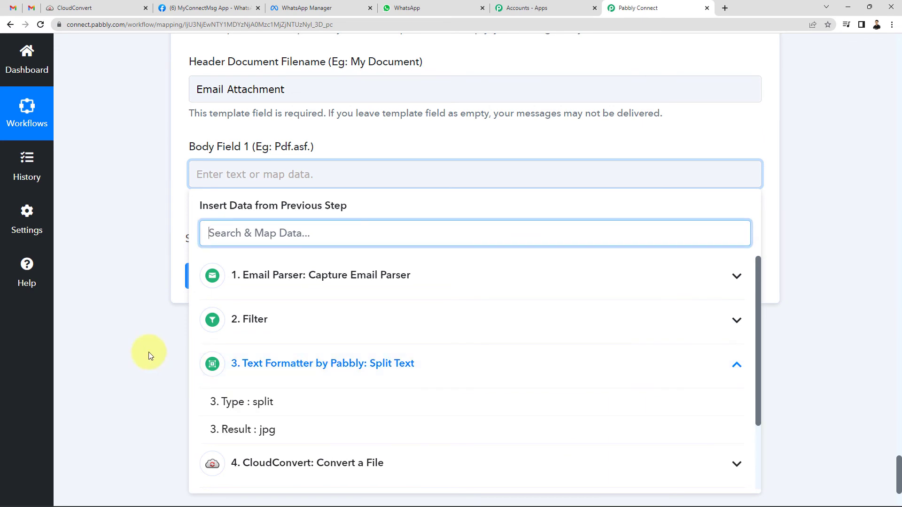
pyautogui.scroll(-1, 148, 352)
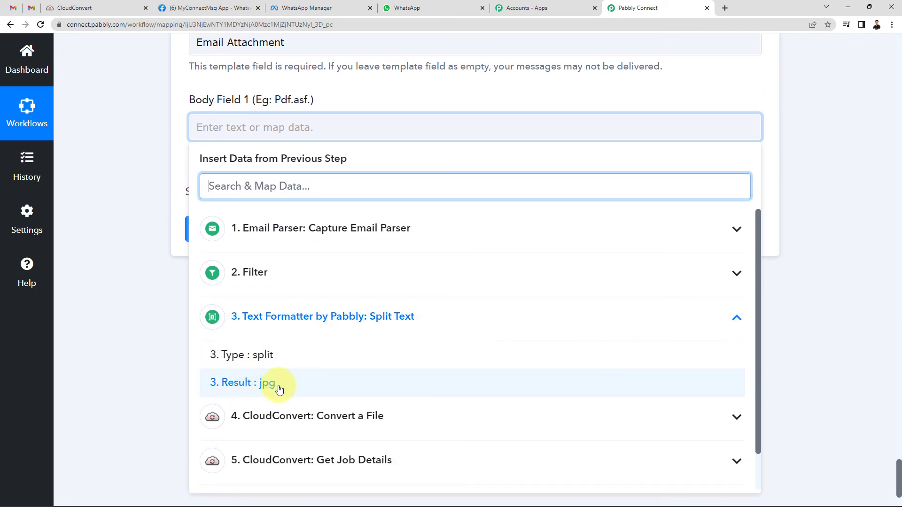
pyautogui.click(279, 390)
pyautogui.click(147, 196)
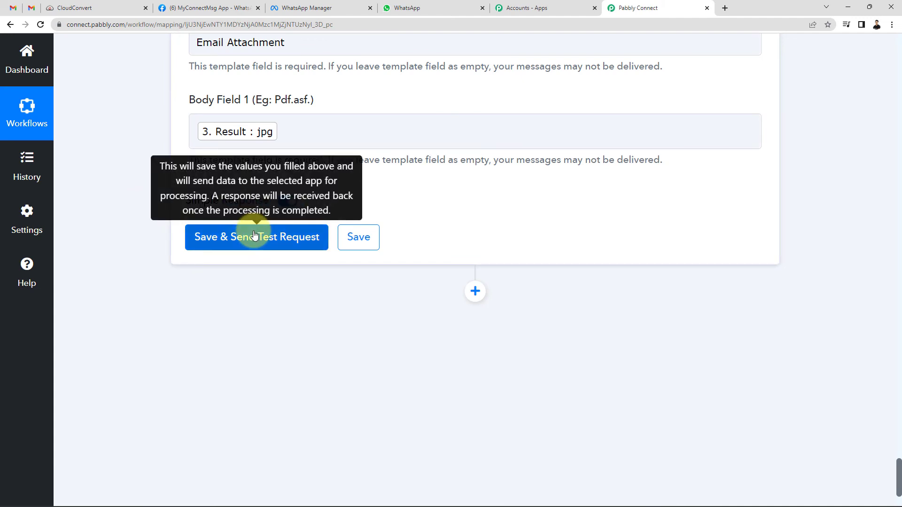
# Check the chat list in WhatsApp Web, return to Pabbly Connect, and save and send the template message test request
pyautogui.click(449, 8)
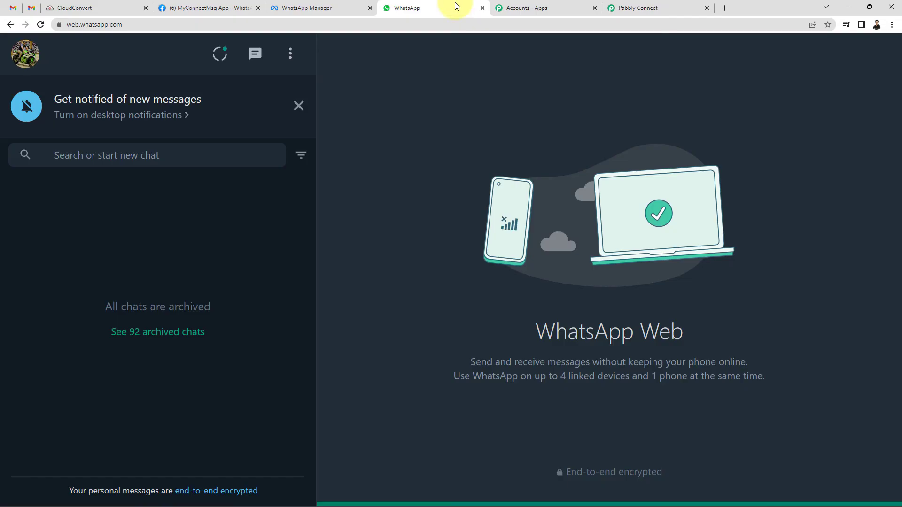
pyautogui.click(635, 5)
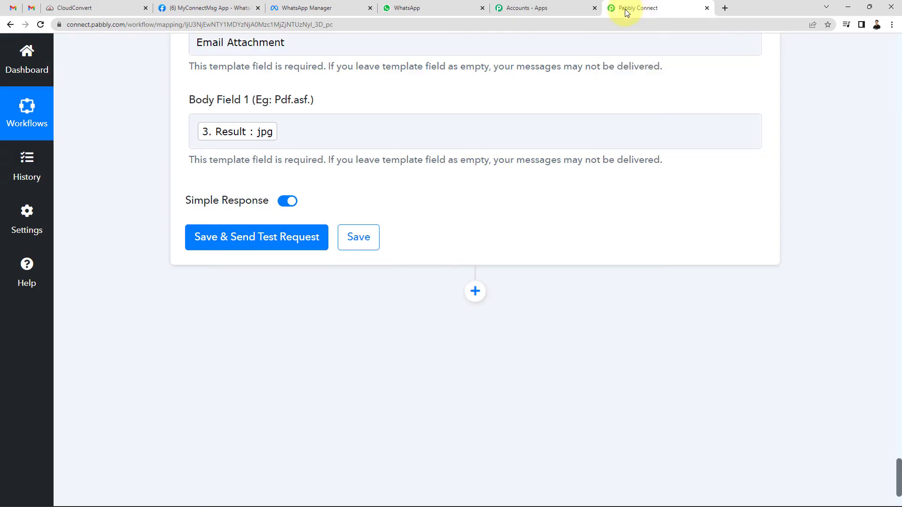
pyautogui.click(279, 244)
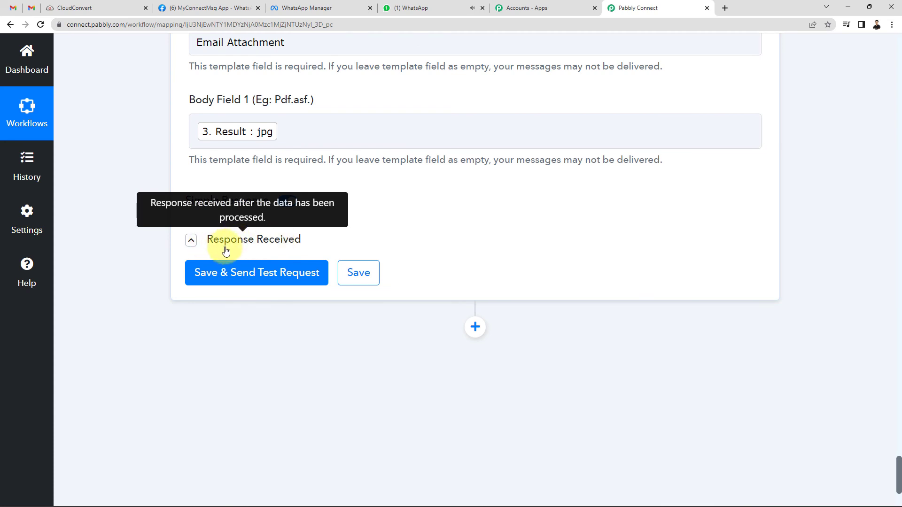
# Switch to WhatsApp Web, open the Pabbly WhatsApp chat, and view its downloaded Email Attachment PDF and message text
pyautogui.click(399, 8)
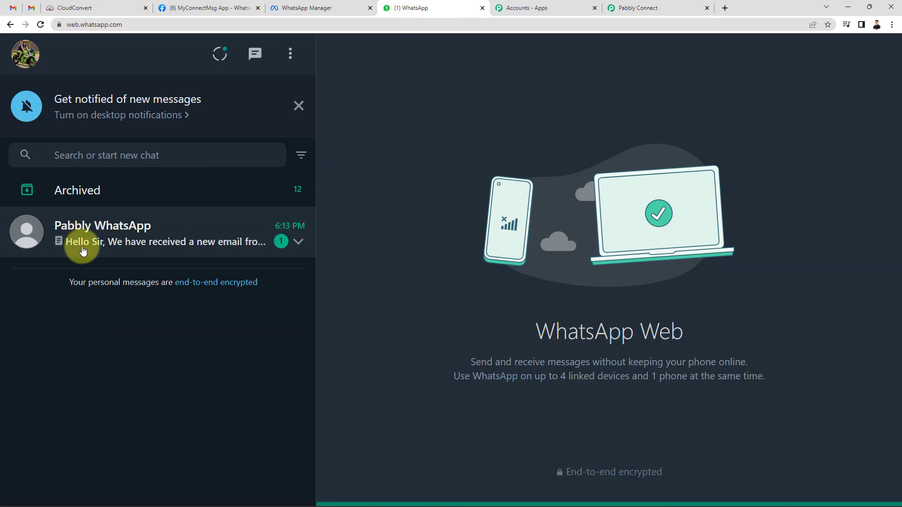
pyautogui.click(154, 248)
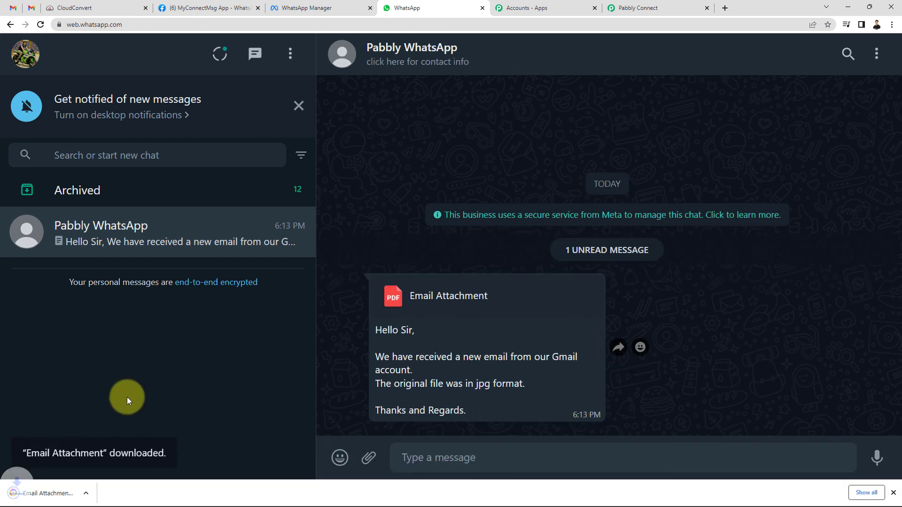
pyautogui.click(53, 493)
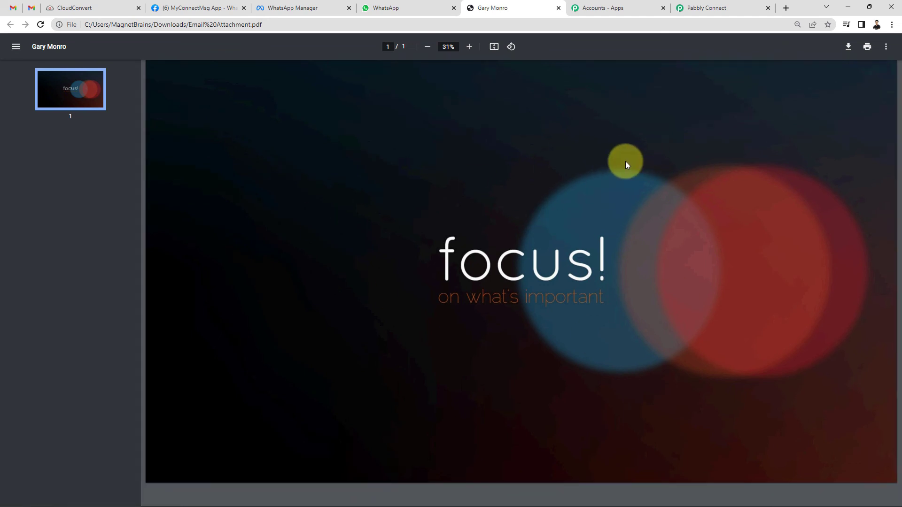
pyautogui.click(421, 10)
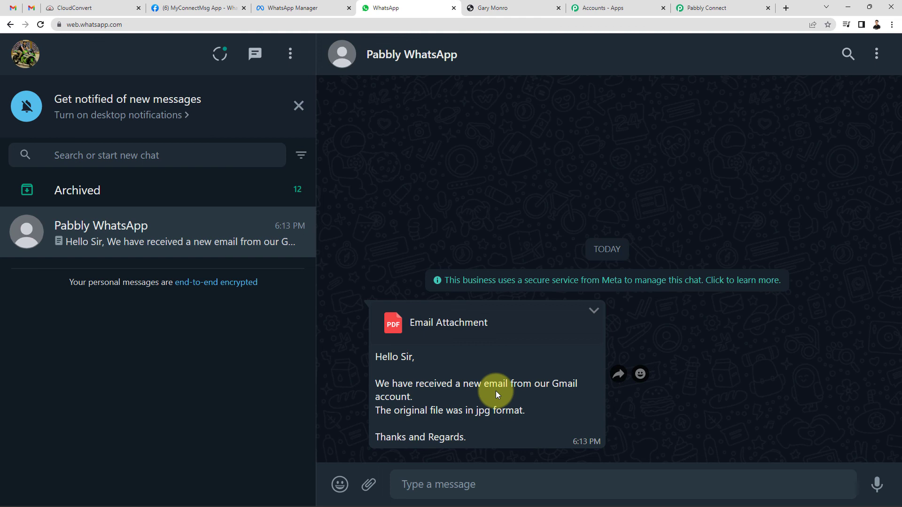
# Switch back to Pabbly Connect and save the WhatsApp Cloud API Send Template Message step
pyautogui.click(745, 8)
pyautogui.scroll(1, 444, 237)
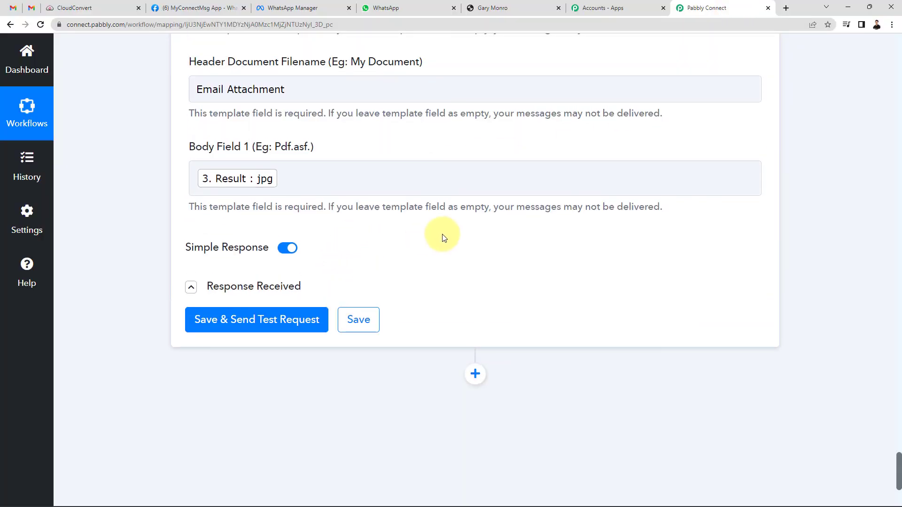
pyautogui.click(358, 319)
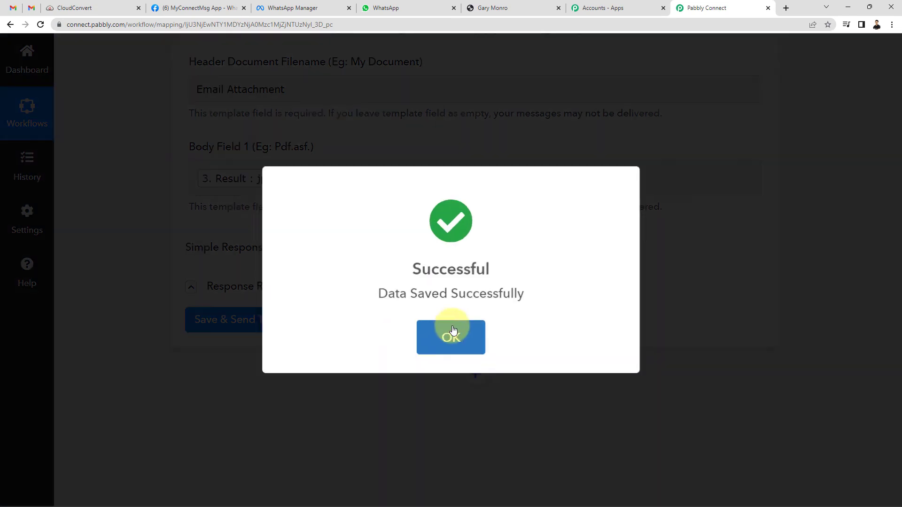
pyautogui.click(467, 334)
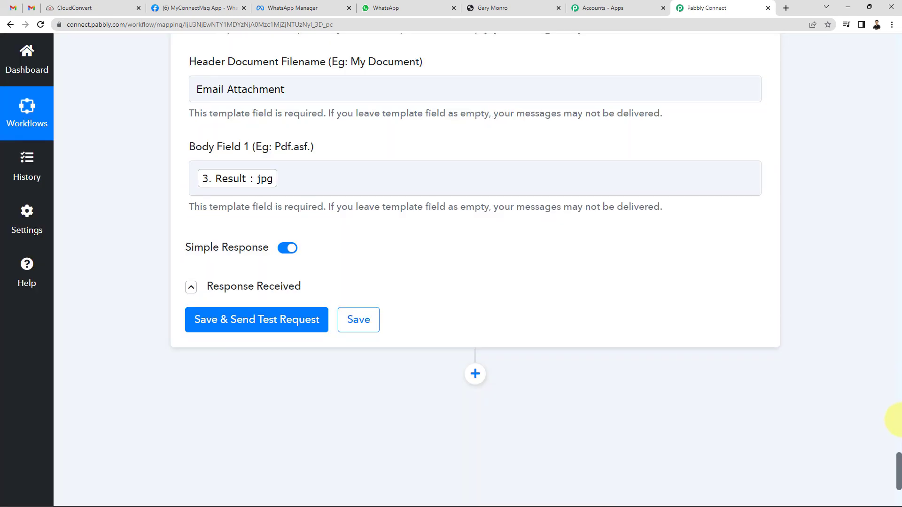
# Collapse the expanded workflow steps, from CloudConvert Get Job Details and WhatsApp Cloud API up to the Email Parser trigger, for an overview
pyautogui.moveTo(900, 466); pyautogui.dragTo(895, 261)
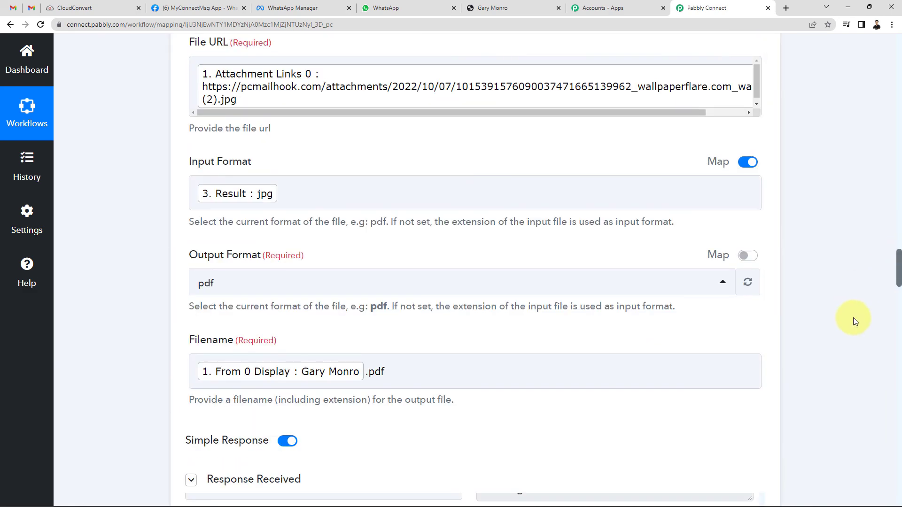
pyautogui.scroll(-10, 853, 319)
pyautogui.scroll(-6, 436, 292)
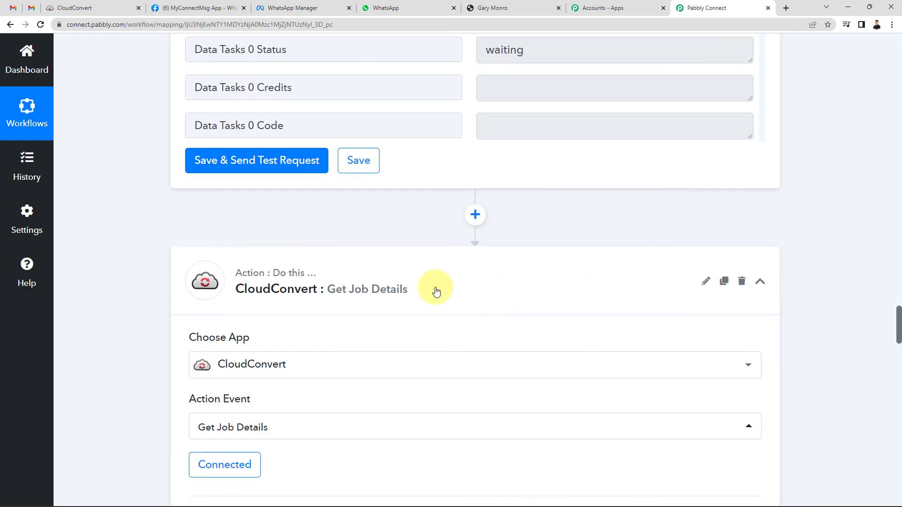
pyautogui.click(436, 291)
pyautogui.click(403, 317)
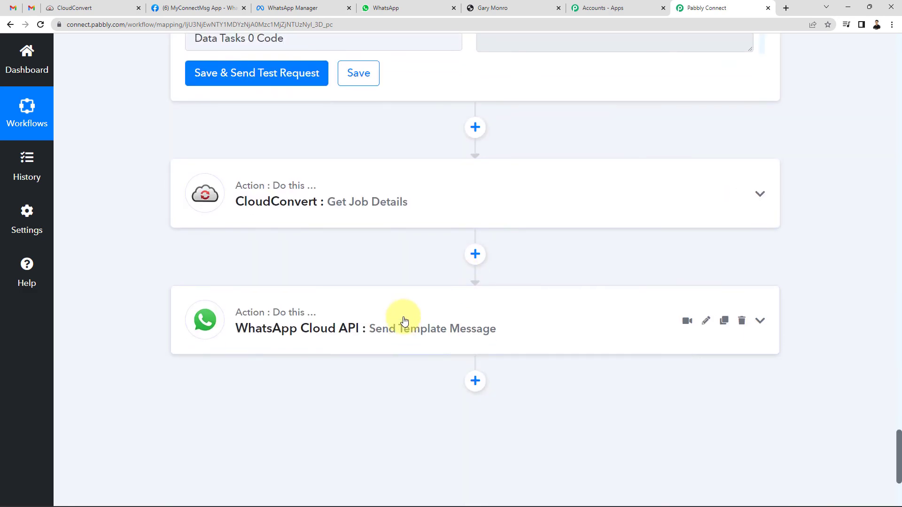
pyautogui.scroll(15, 404, 321)
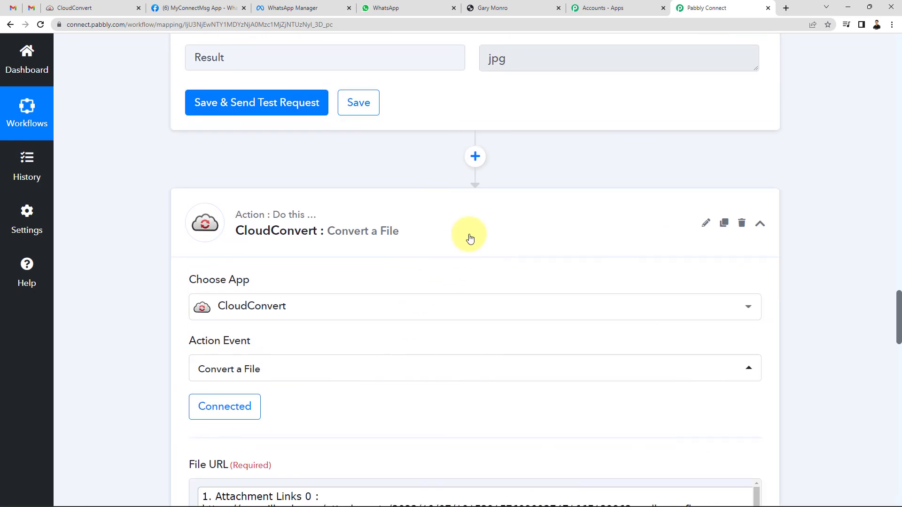
pyautogui.scroll(20, 470, 239)
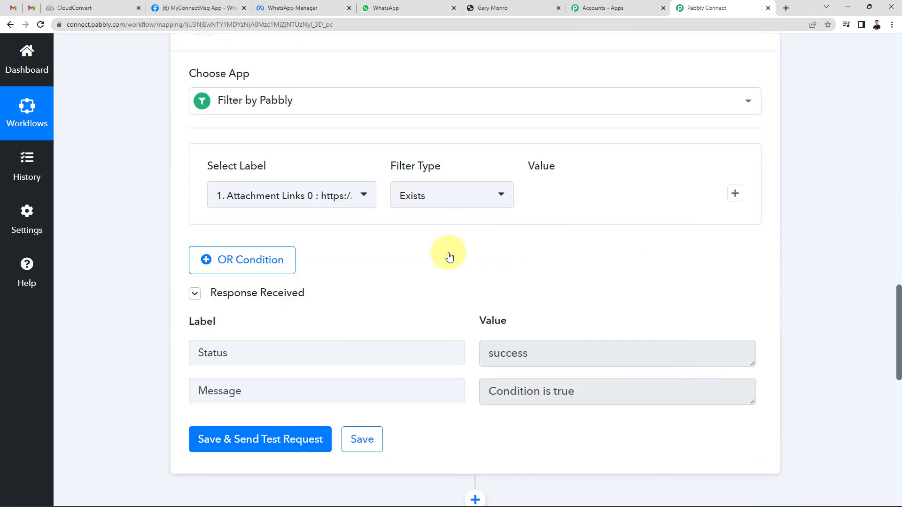
pyautogui.scroll(8, 450, 257)
pyautogui.scroll(-2, 447, 256)
pyautogui.scroll(6, 348, 356)
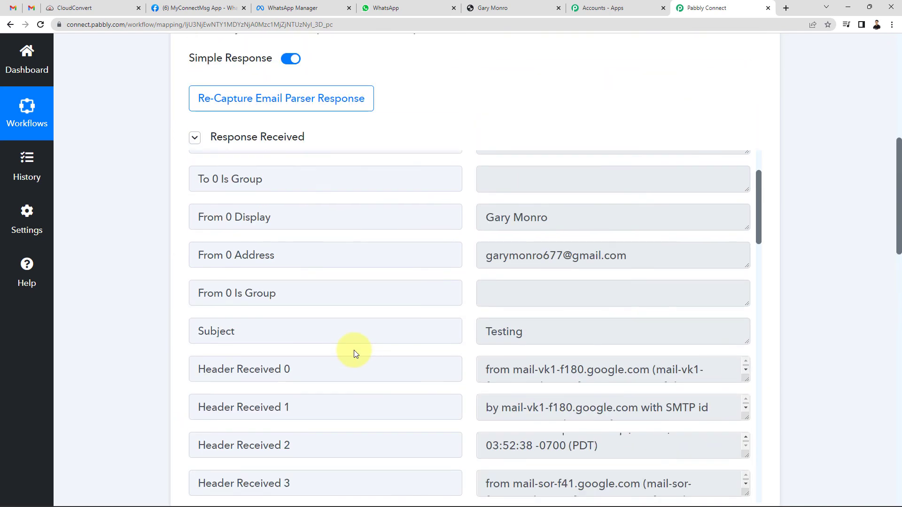
pyautogui.scroll(9, 355, 354)
pyautogui.click(411, 229)
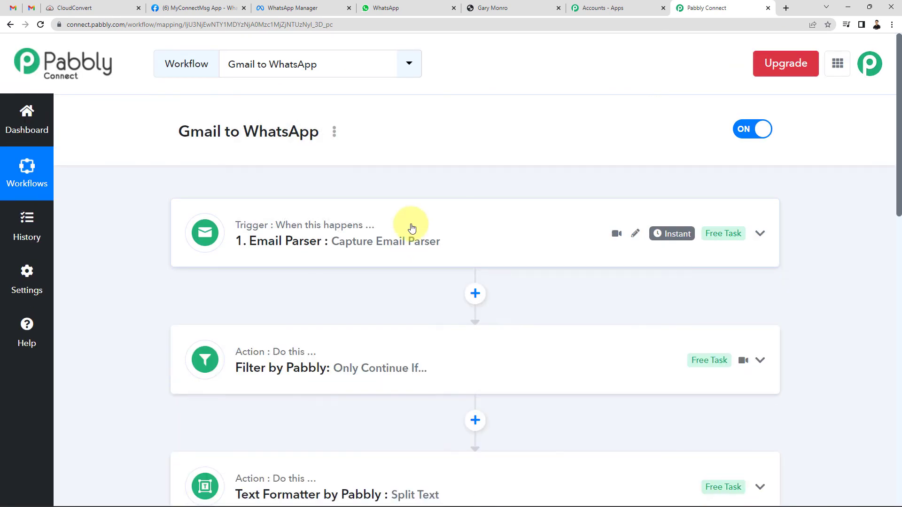
# Switch to Gmail, go from the open Testing email back to the inbox list, and return to Pabbly Connect
pyautogui.click(13, 8)
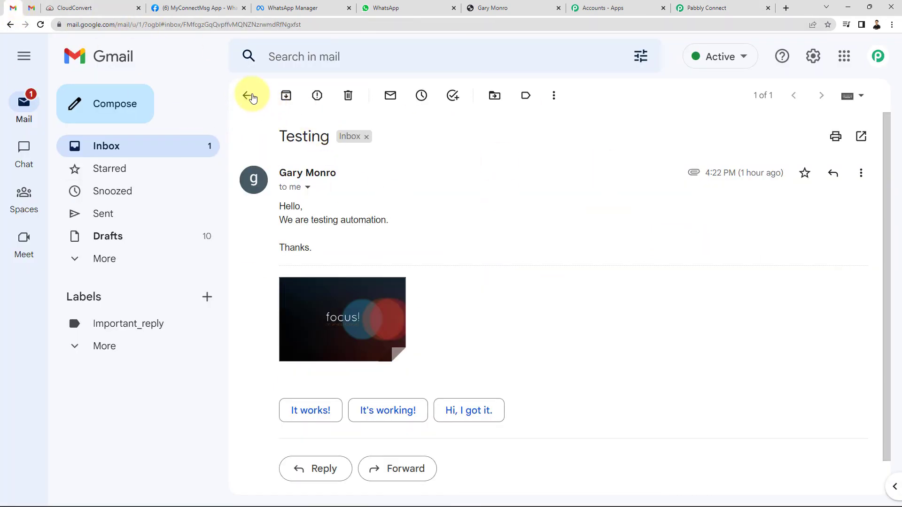
pyautogui.click(247, 95)
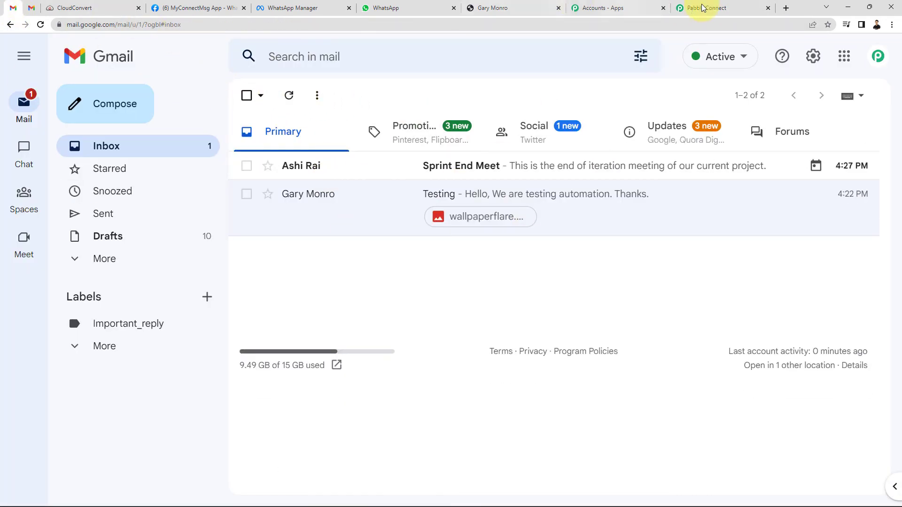
pyautogui.click(720, 9)
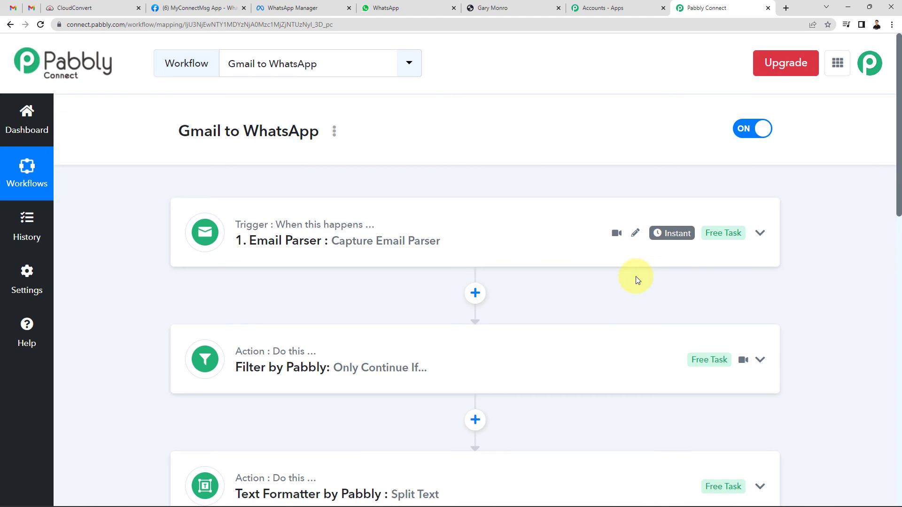
# Expand the Filter by Pabbly step to review its attachment link condition, and collapse it again
pyautogui.scroll(-1, 636, 277)
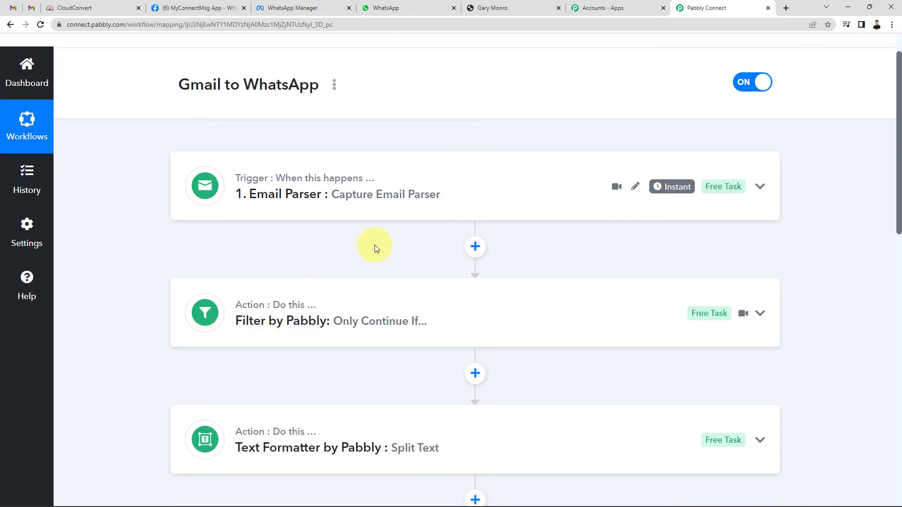
pyautogui.click(359, 301)
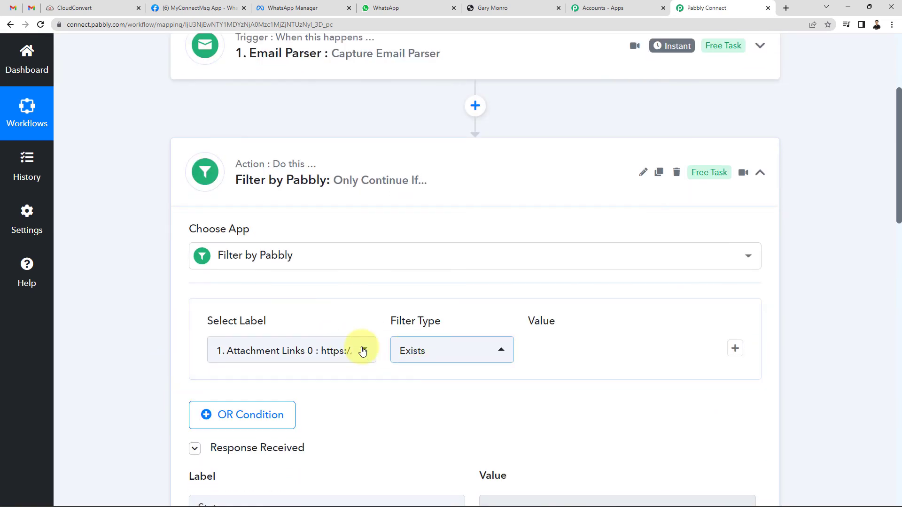
pyautogui.click(338, 158)
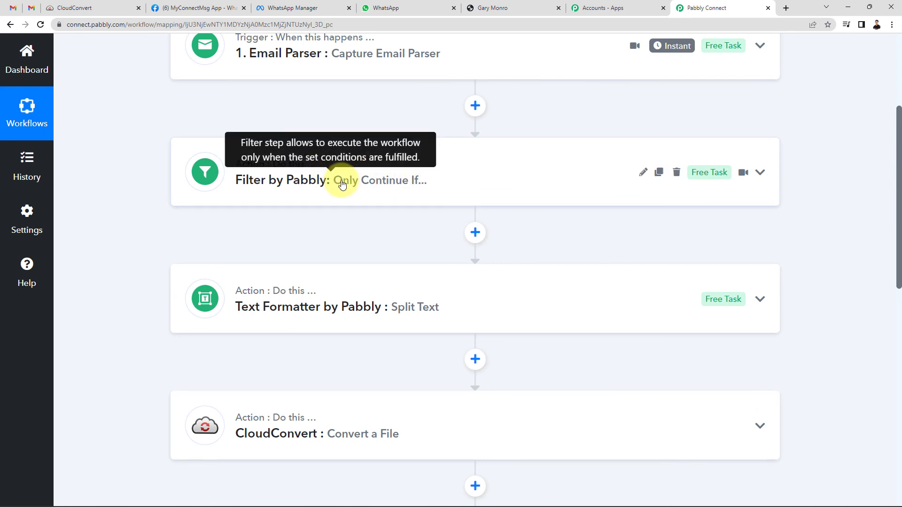
# Expand the Text Formatter Split Text step, examine its text, separator, segment index and received result, and collapse it
pyautogui.scroll(-2, 342, 184)
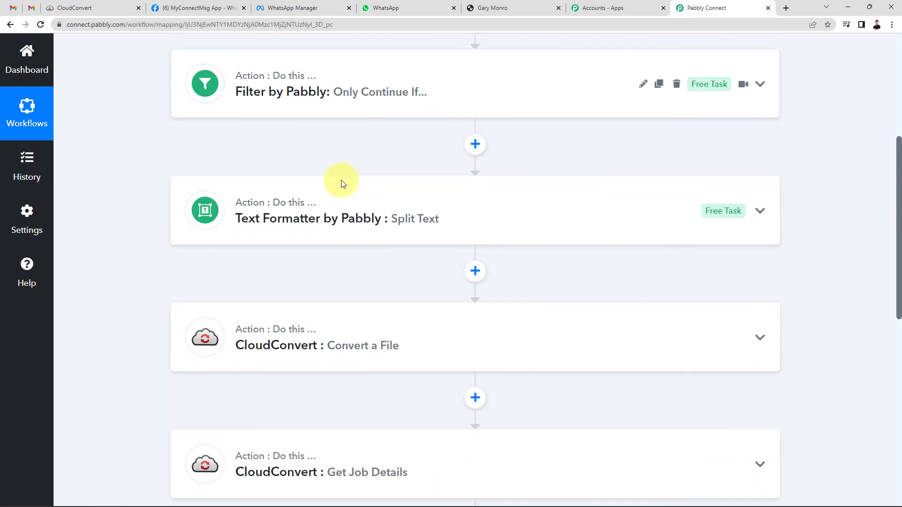
pyautogui.click(303, 212)
pyautogui.scroll(-5, 147, 291)
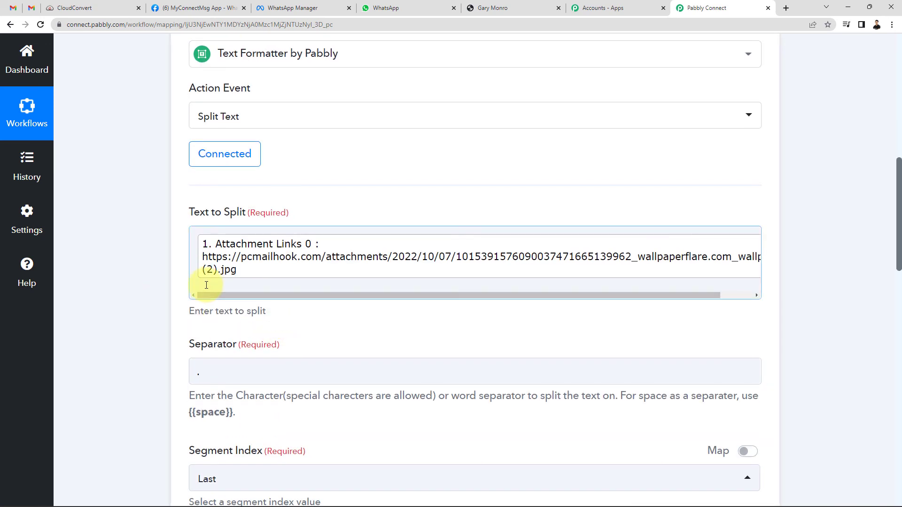
pyautogui.scroll(-5, 171, 396)
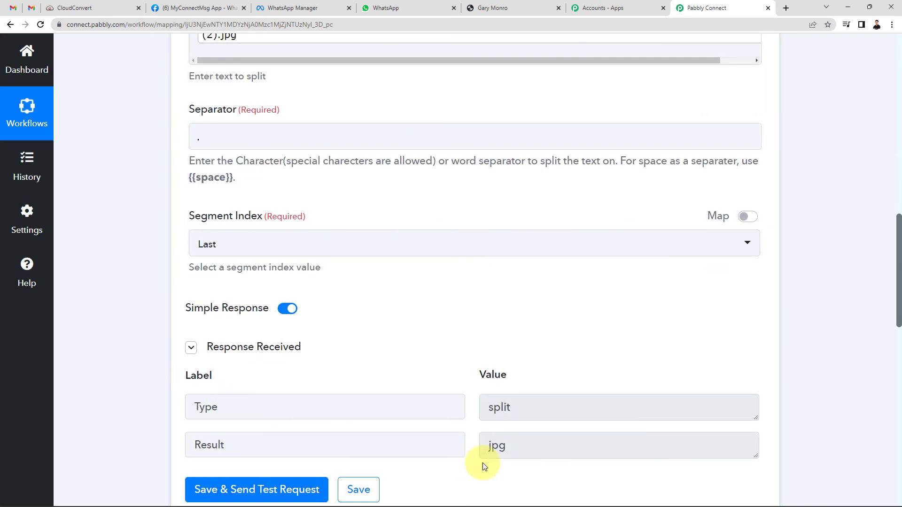
pyautogui.moveTo(530, 452); pyautogui.dragTo(459, 445)
pyautogui.press('BackSpace')
pyautogui.scroll(10, 204, 264)
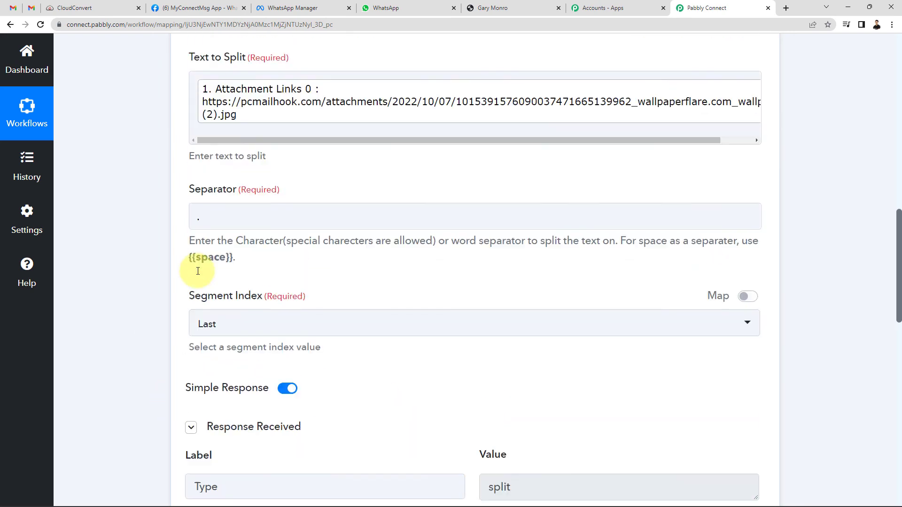
pyautogui.click(358, 186)
# Review the CloudConvert and WhatsApp Cloud API steps, check the Email Attachment message in WhatsApp Web, and return to Pabbly Connect
pyautogui.scroll(-3, 356, 246)
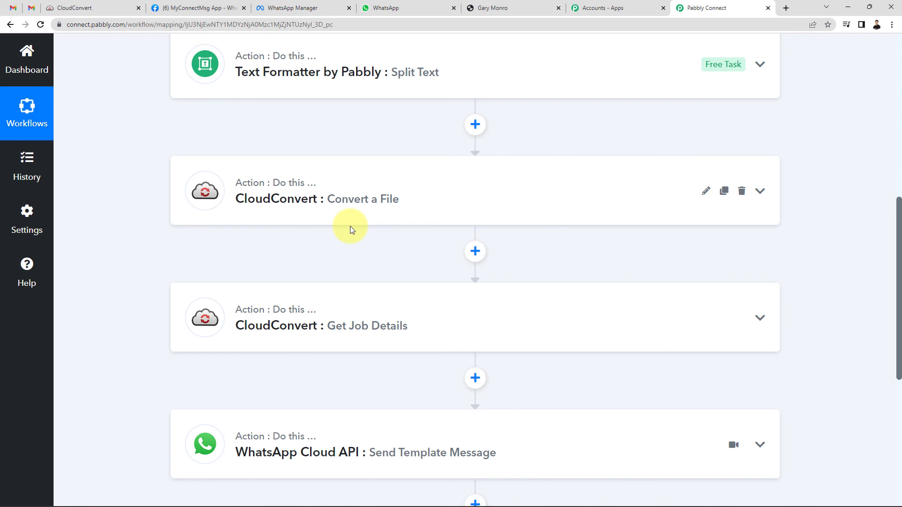
pyautogui.scroll(-2, 351, 226)
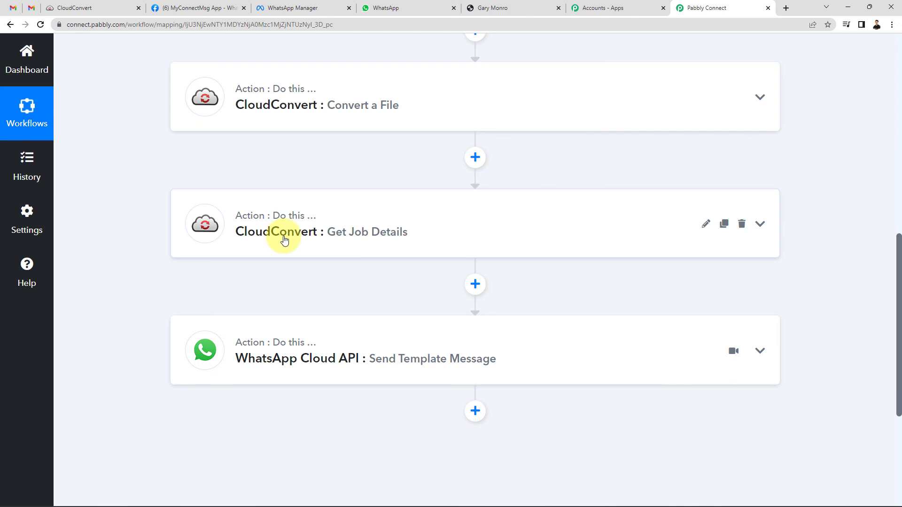
pyautogui.scroll(-2, 284, 240)
pyautogui.click(369, 7)
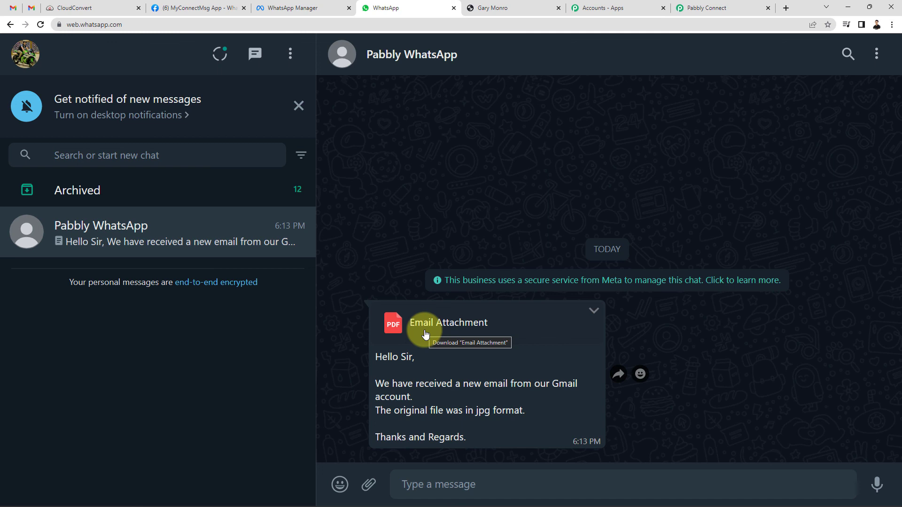
pyautogui.click(698, 7)
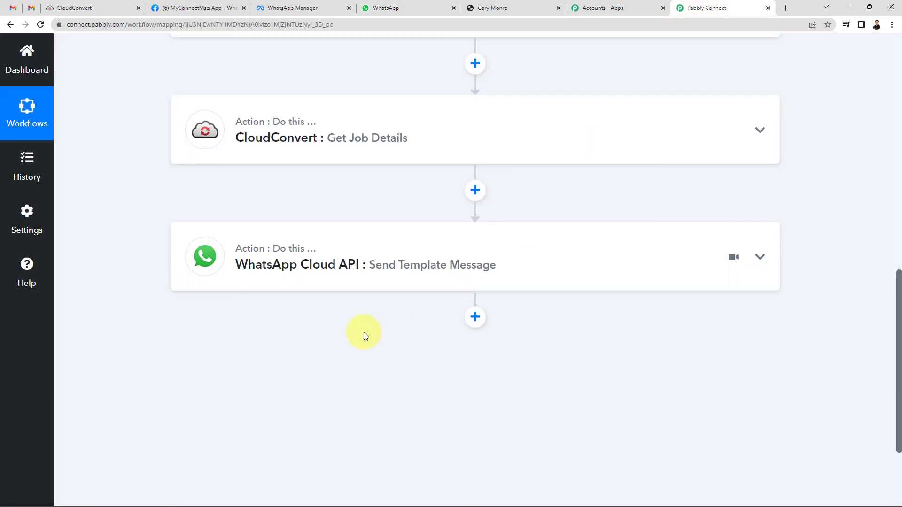
# Review the workflow back up to the Email Parser trigger, highlight the received message text in WhatsApp Web, and return to Pabbly Connect
pyautogui.scroll(5, 359, 334)
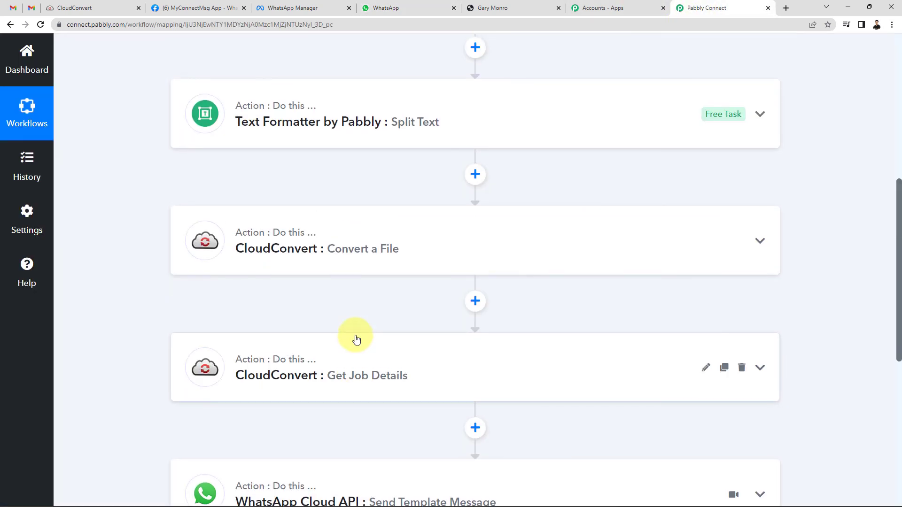
pyautogui.scroll(8, 356, 339)
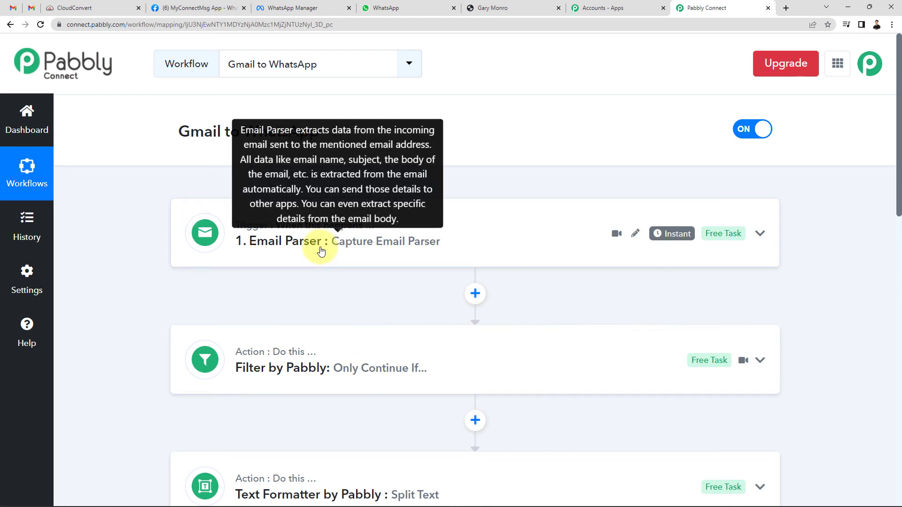
pyautogui.click(386, 8)
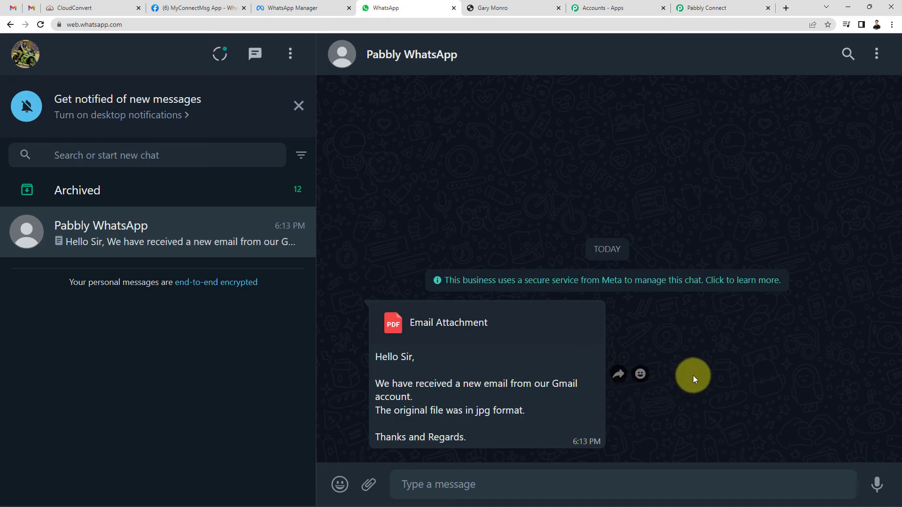
pyautogui.moveTo(376, 357); pyautogui.dragTo(459, 434)
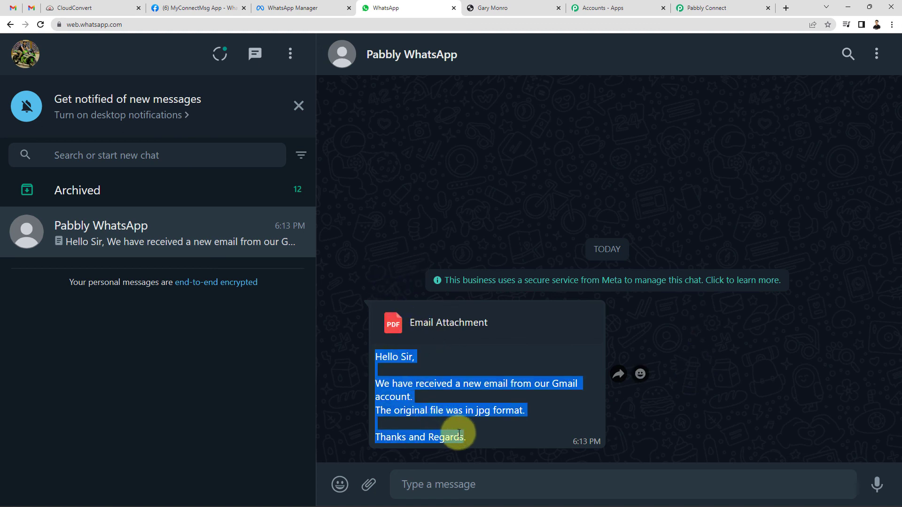
pyautogui.click(715, 10)
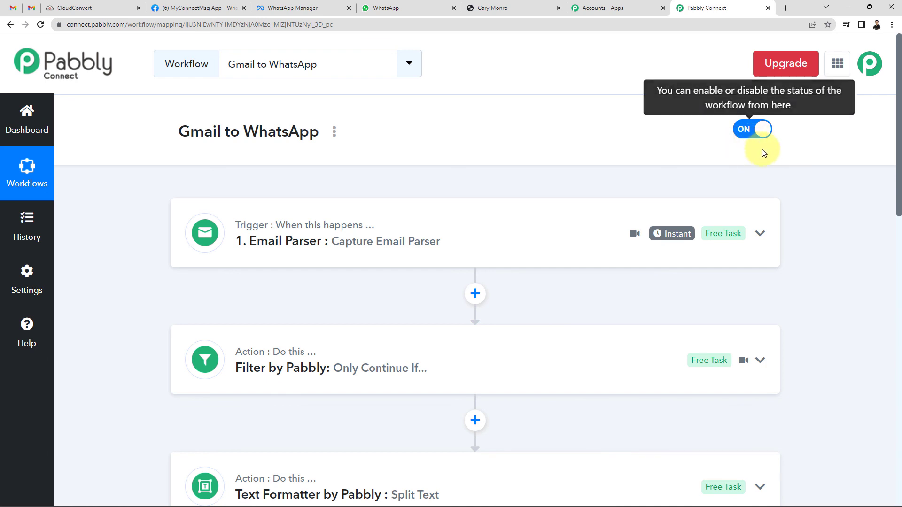